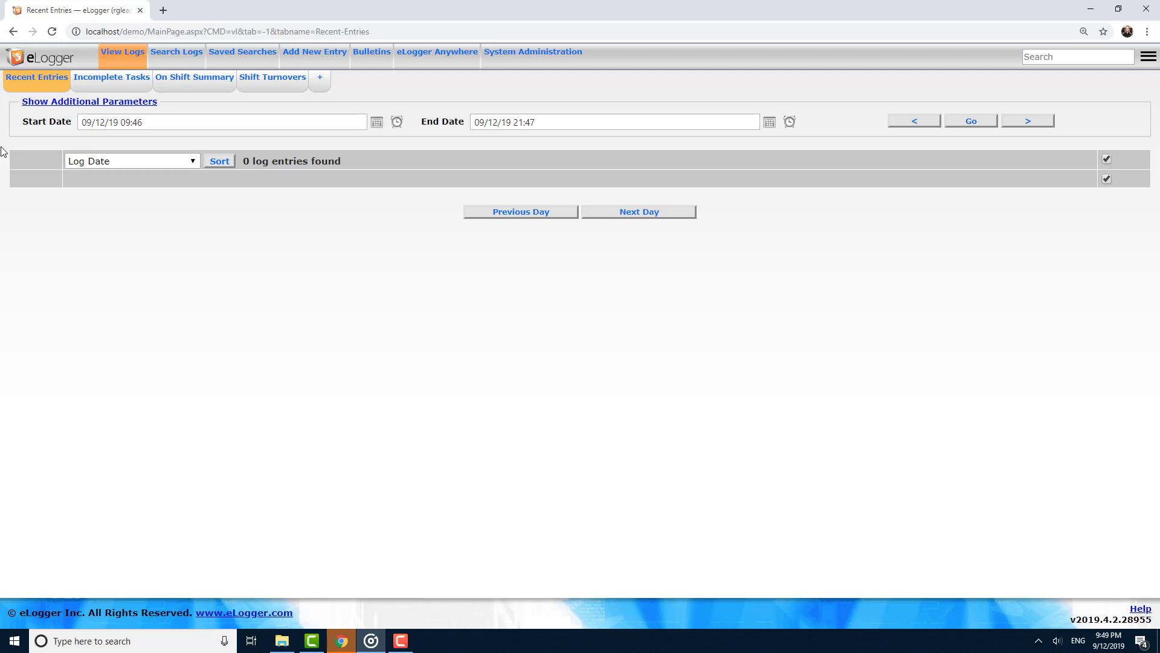
Create a new entry from the Basic Life Safety Checklist (Industries->Electricity Generator, Safety Checklist) prefilled template.
left_click(317, 56)
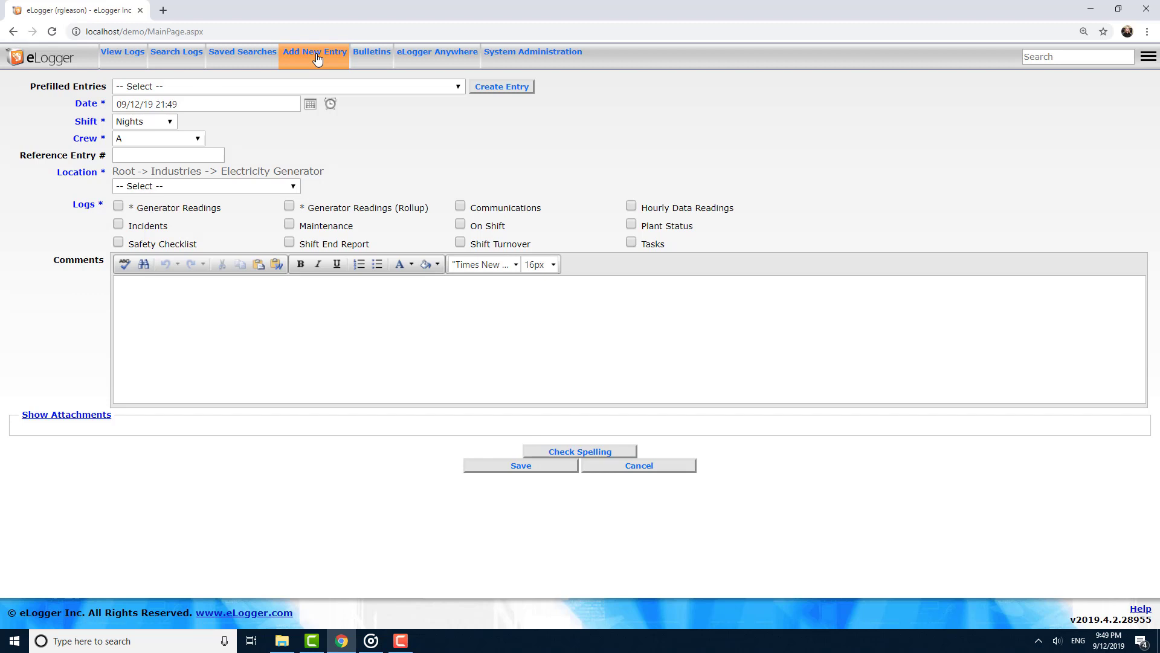
left_click(325, 91)
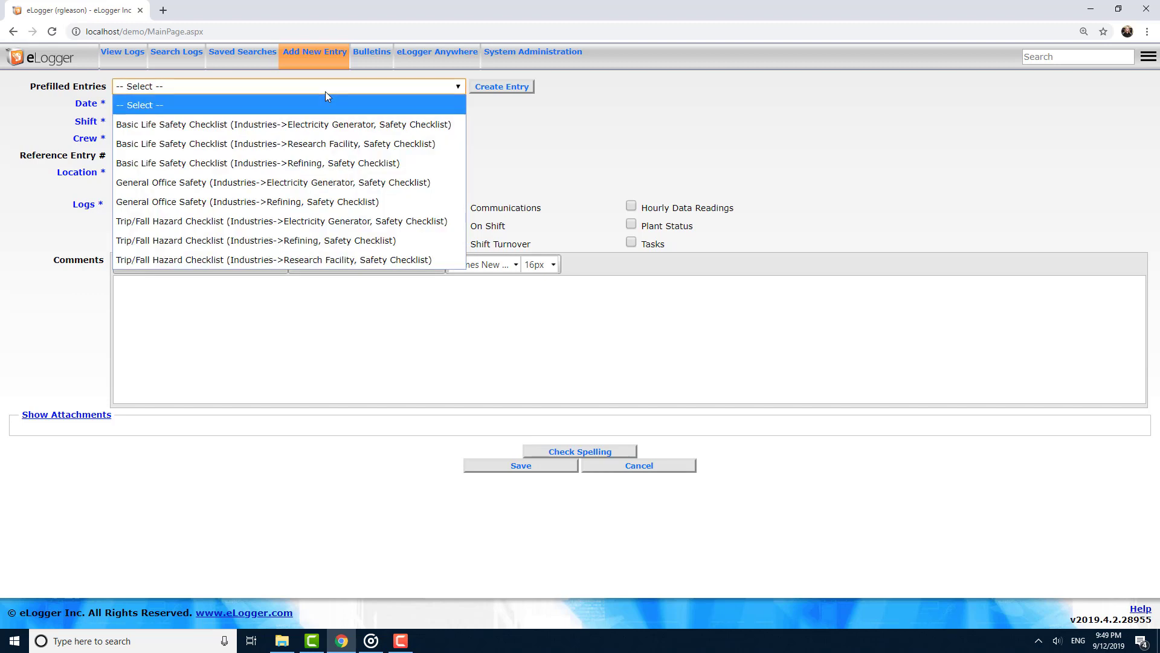
left_click(327, 122)
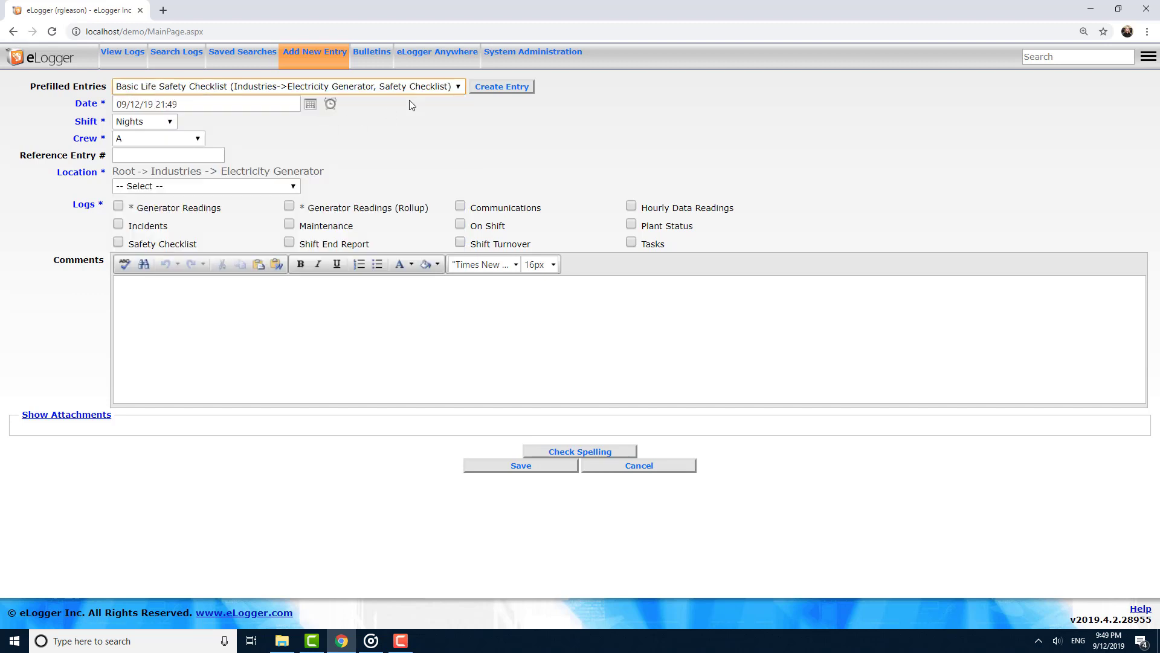
left_click(497, 90)
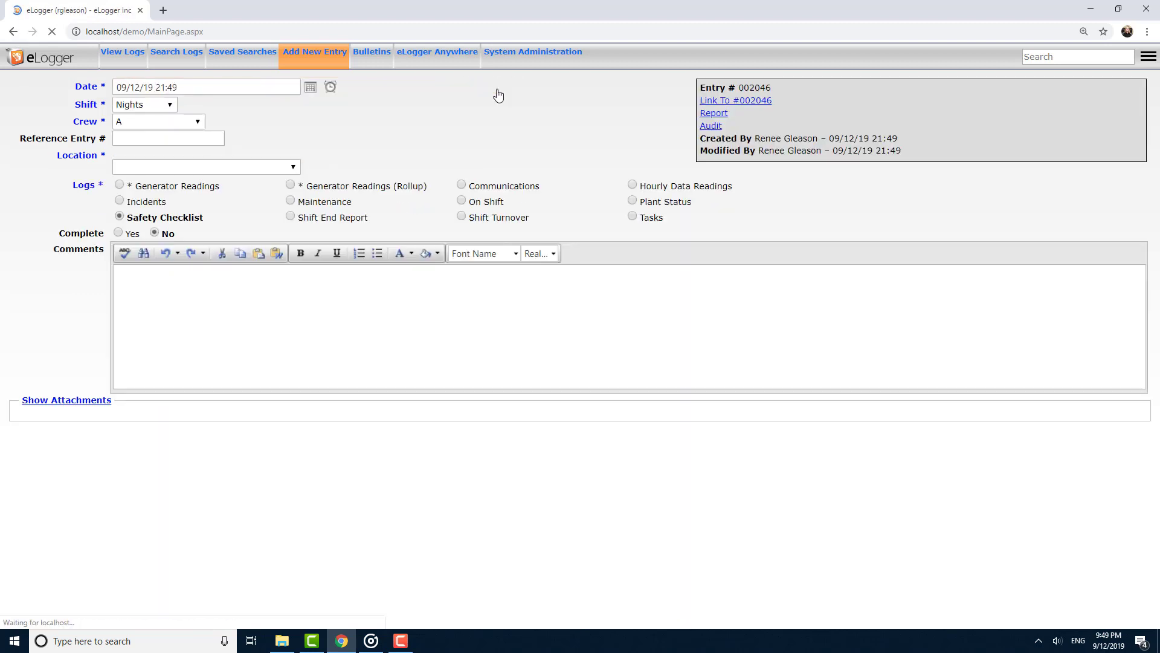
Save the prefilled Office Safety Checklist entry.
scroll(491, 138, "down", 3)
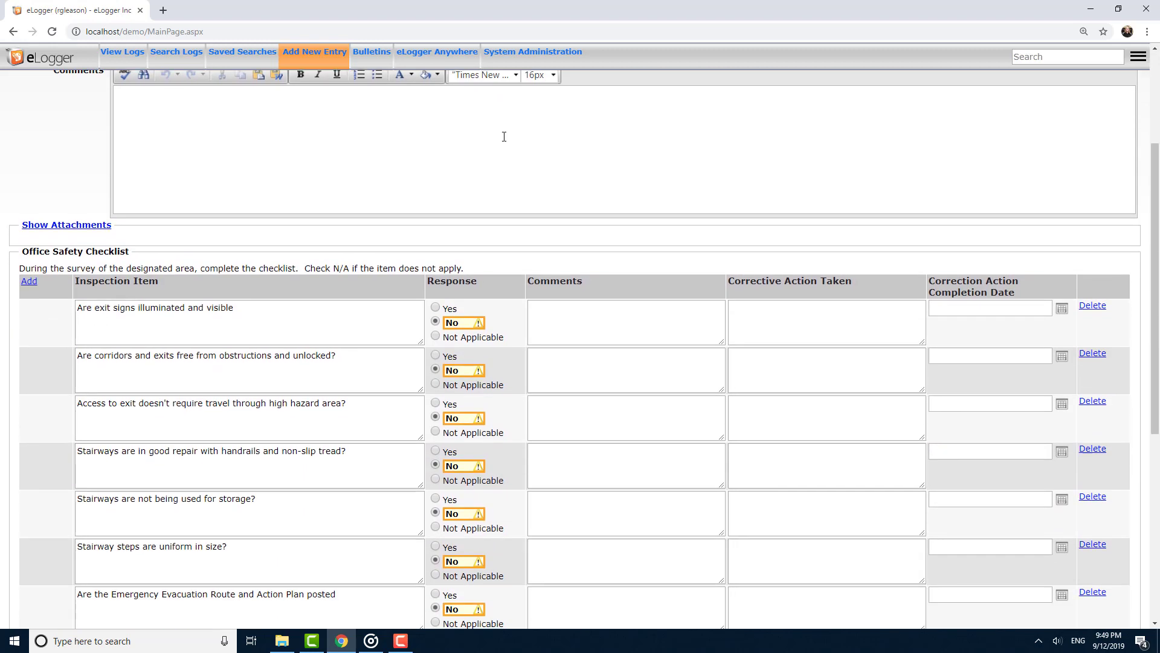
scroll(504, 137, "down", 3)
scroll(505, 139, "down", 2)
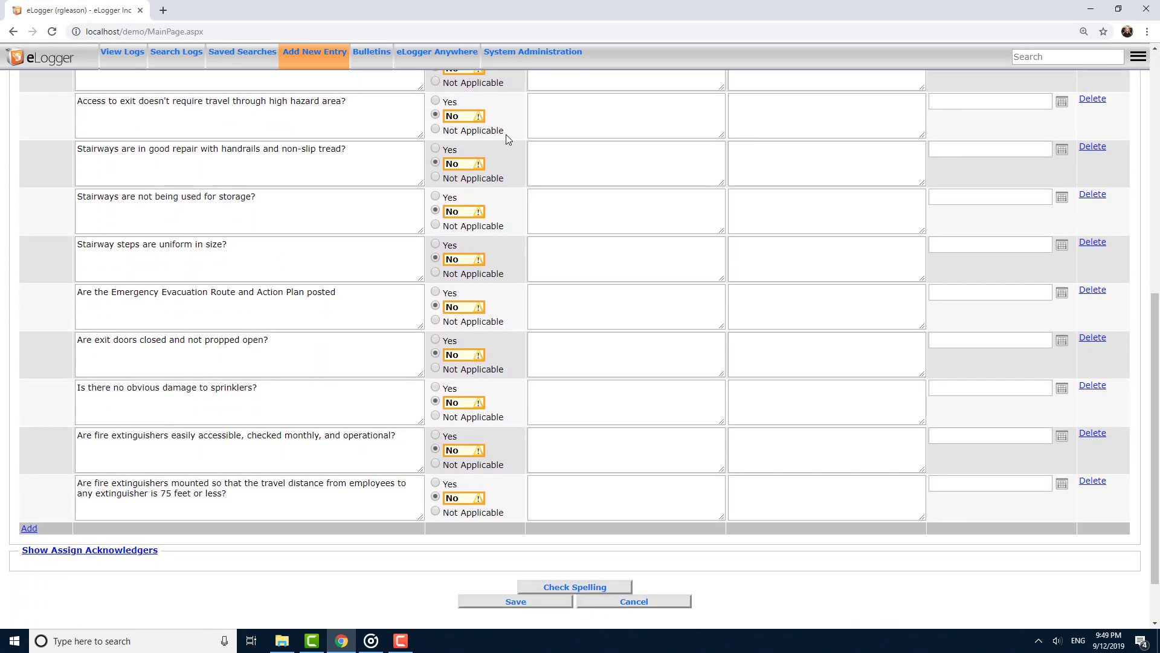
left_click(492, 605)
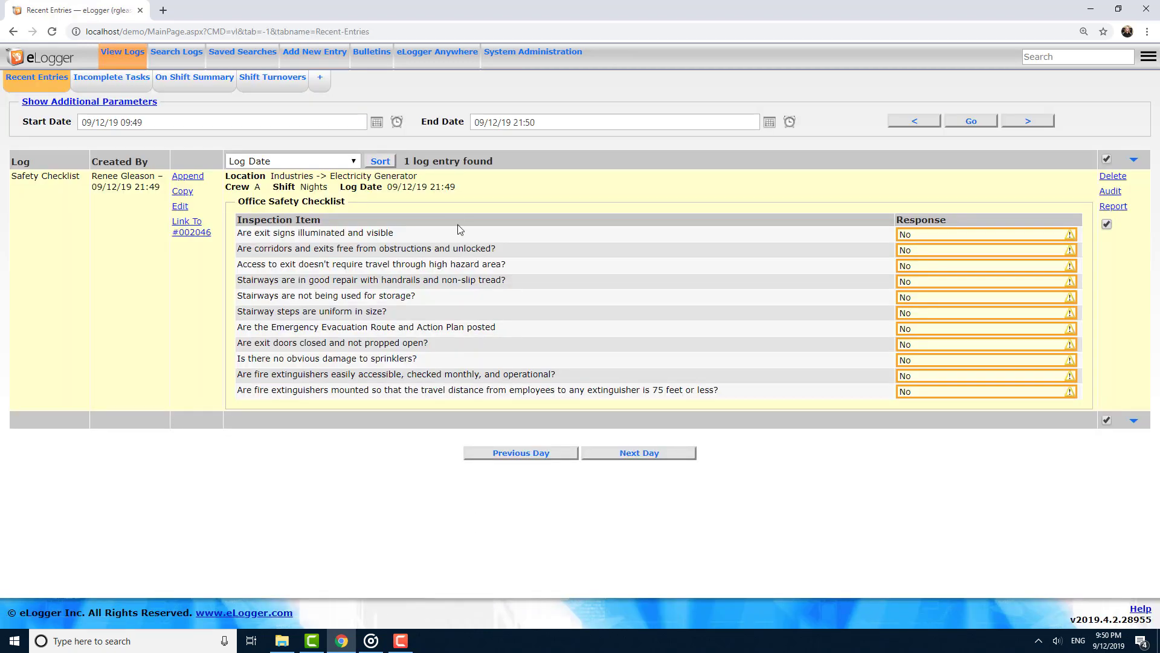
Start another new entry and set its date and time to 09/11/19 20:50.
left_click(318, 62)
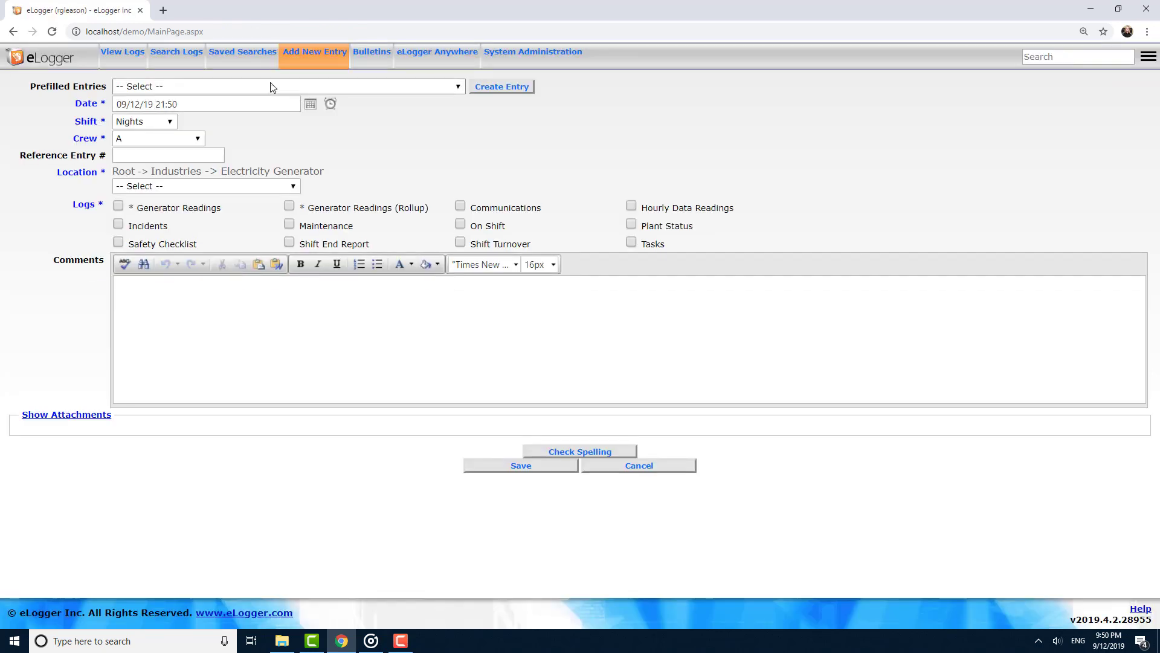
left_click(164, 104)
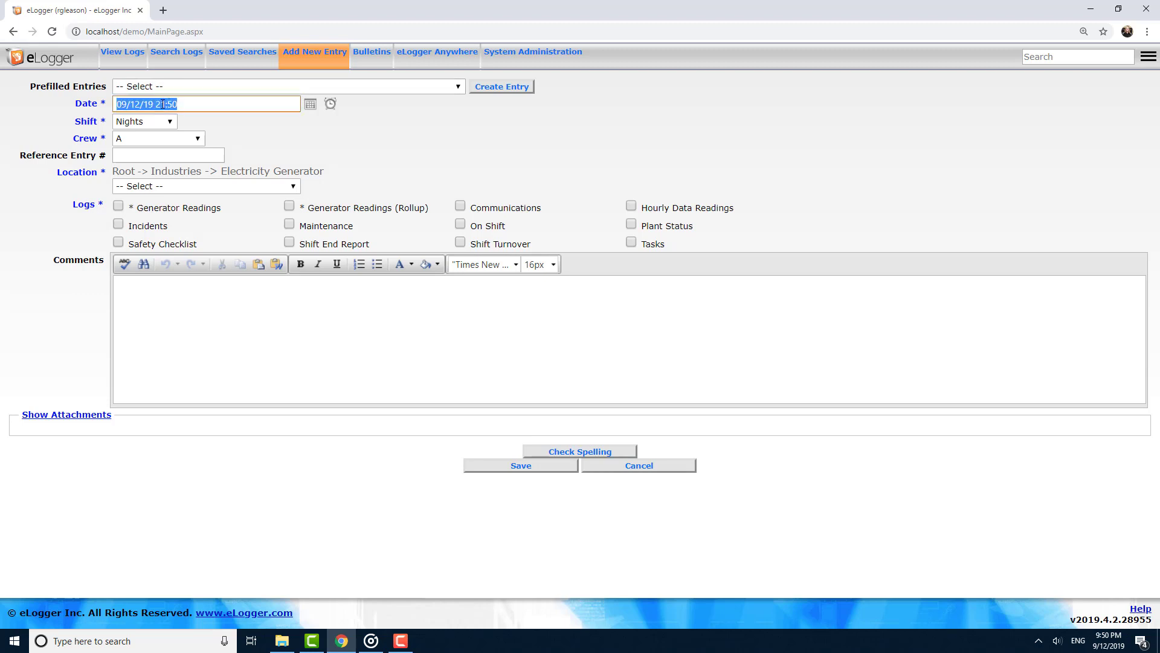
left_click(165, 104)
key("BackSpace")
type("0")
left_click(311, 105)
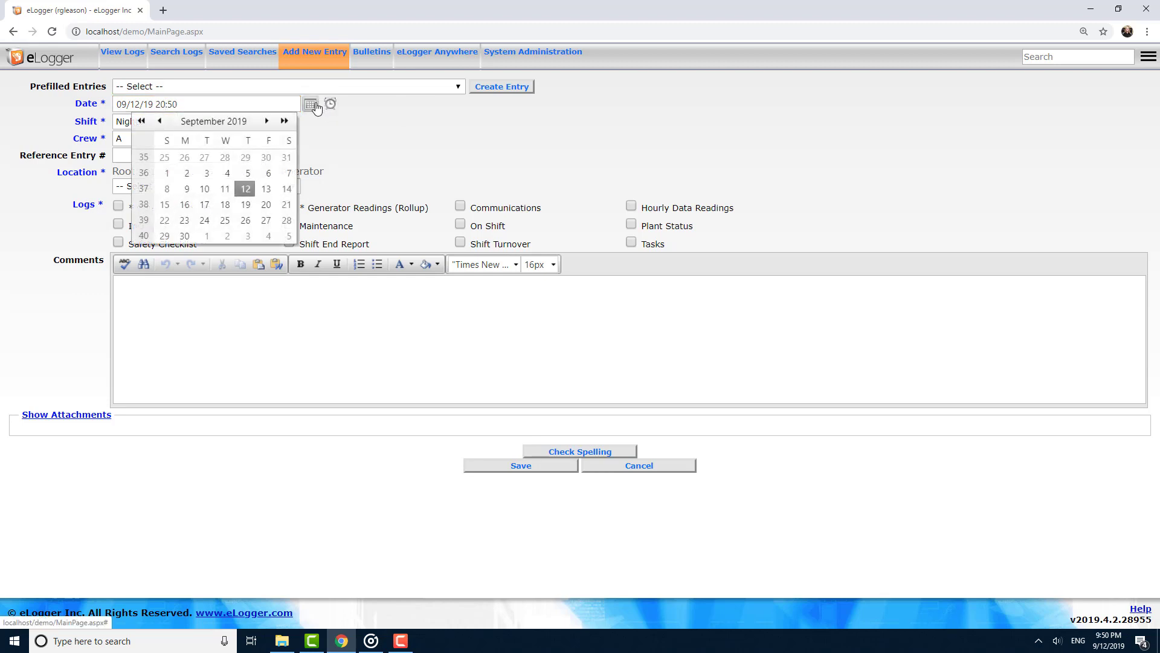
left_click(225, 188)
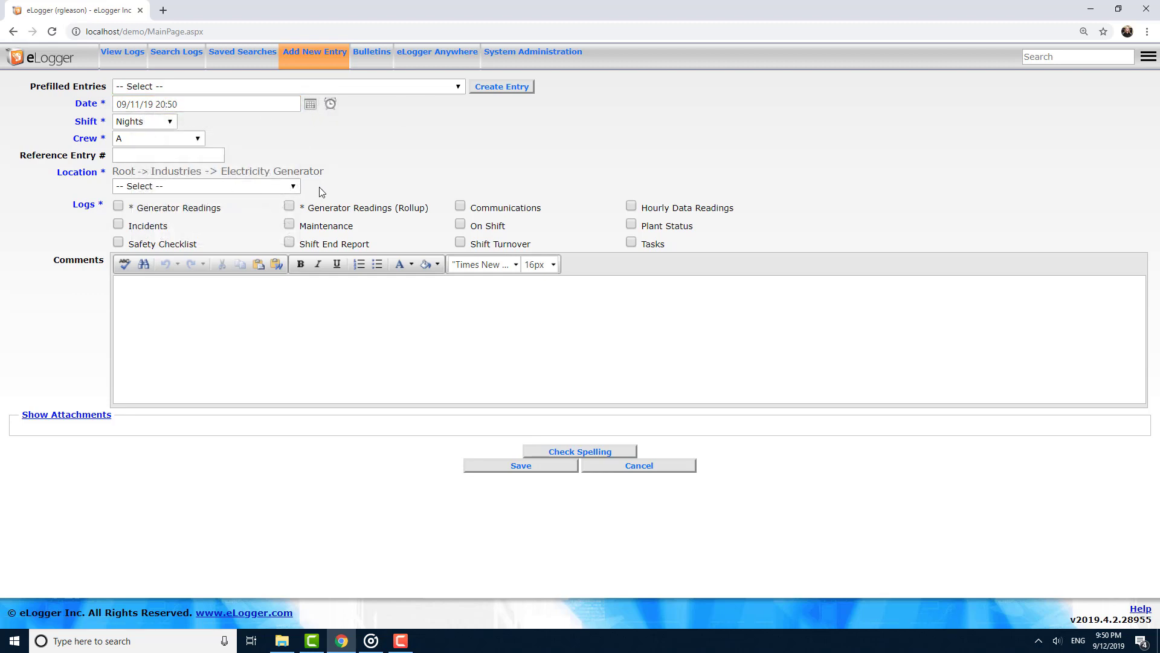
Examine the time picker and the Shift and Crew option lists.
left_click(329, 105)
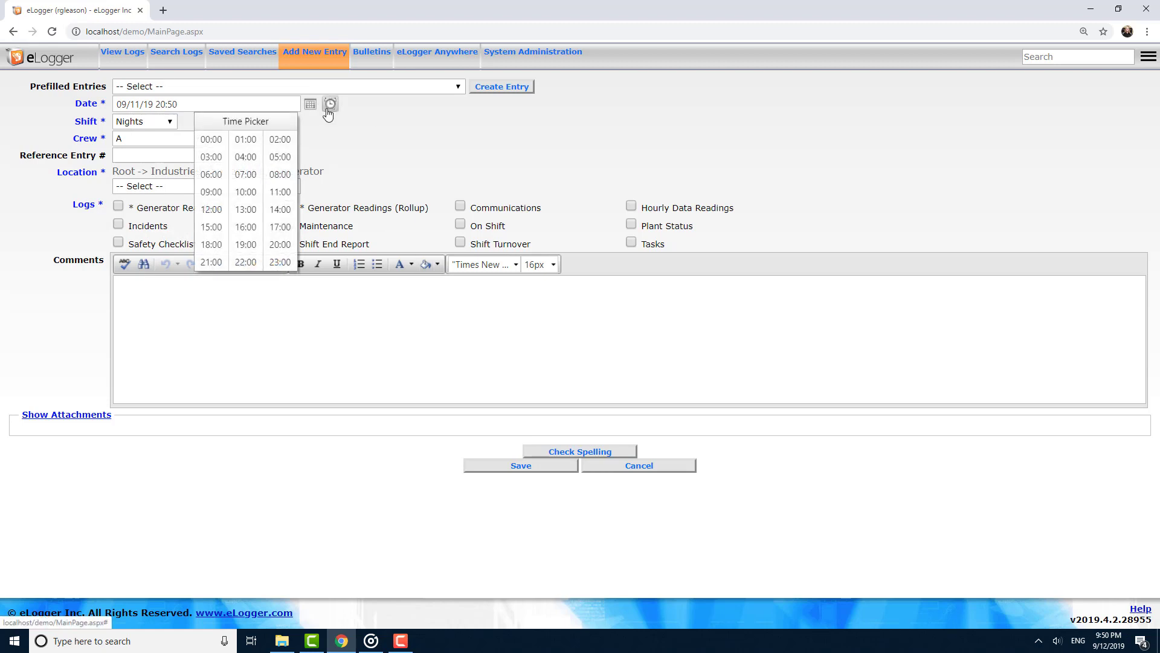
left_click(328, 109)
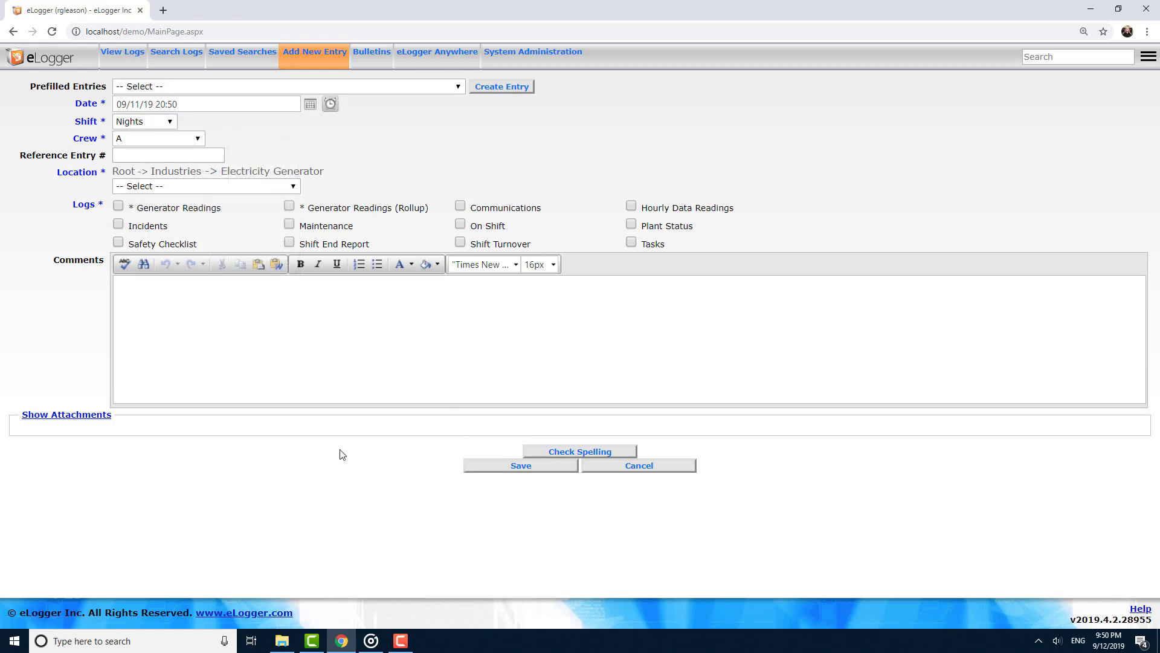
left_click(136, 122)
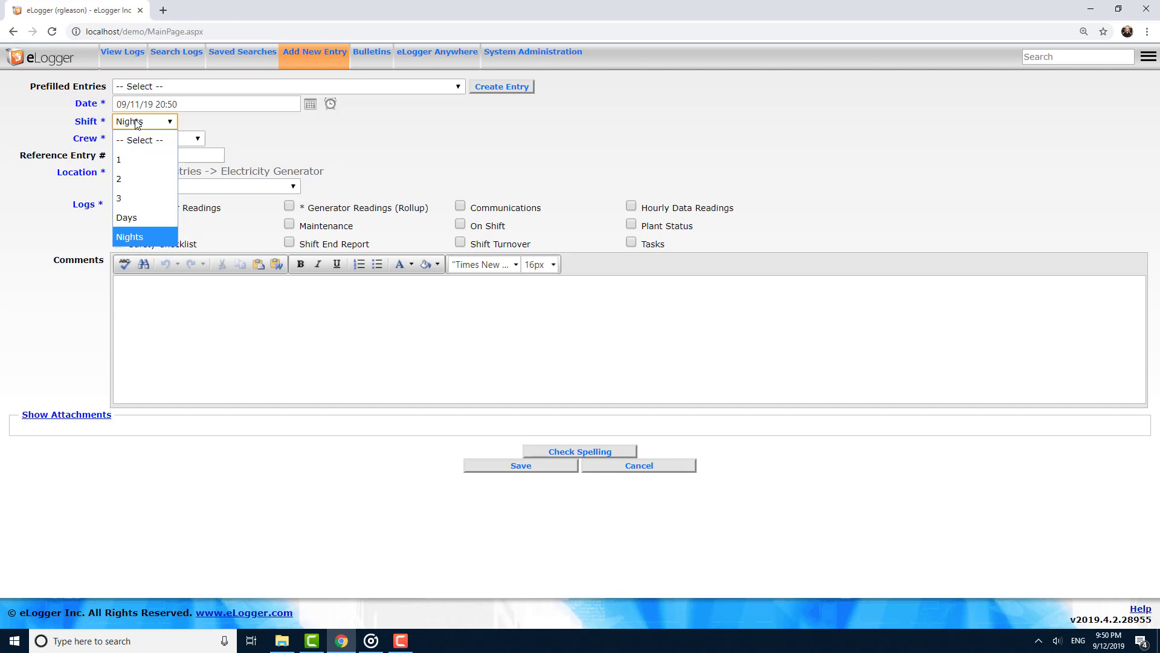
left_click(136, 123)
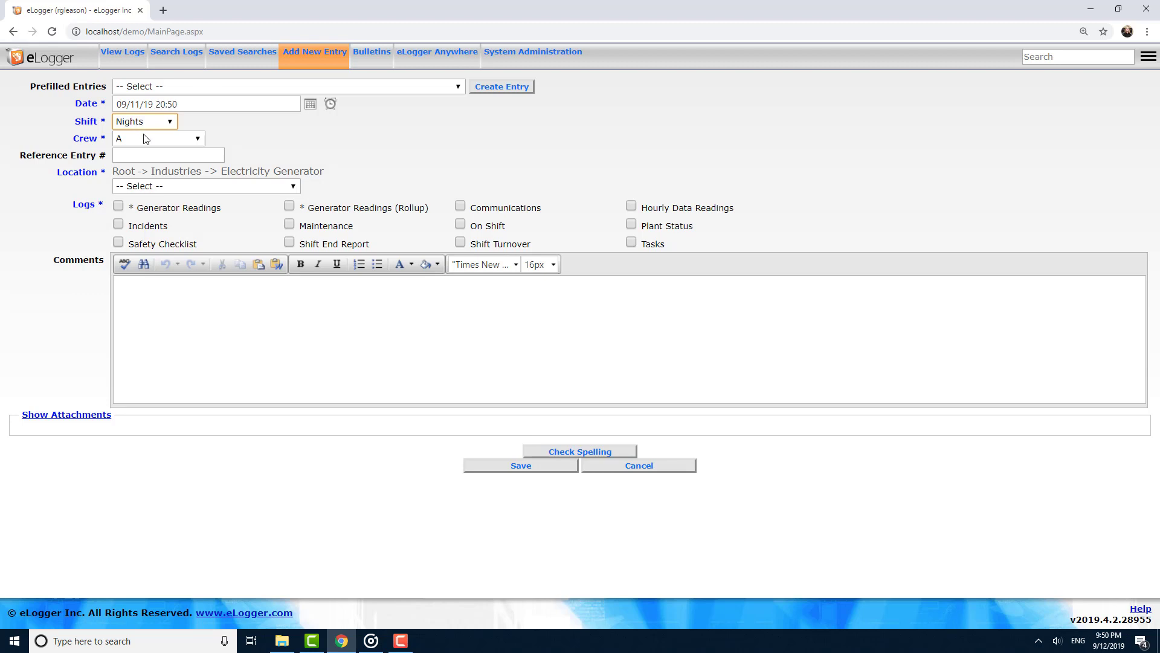
left_click(146, 140)
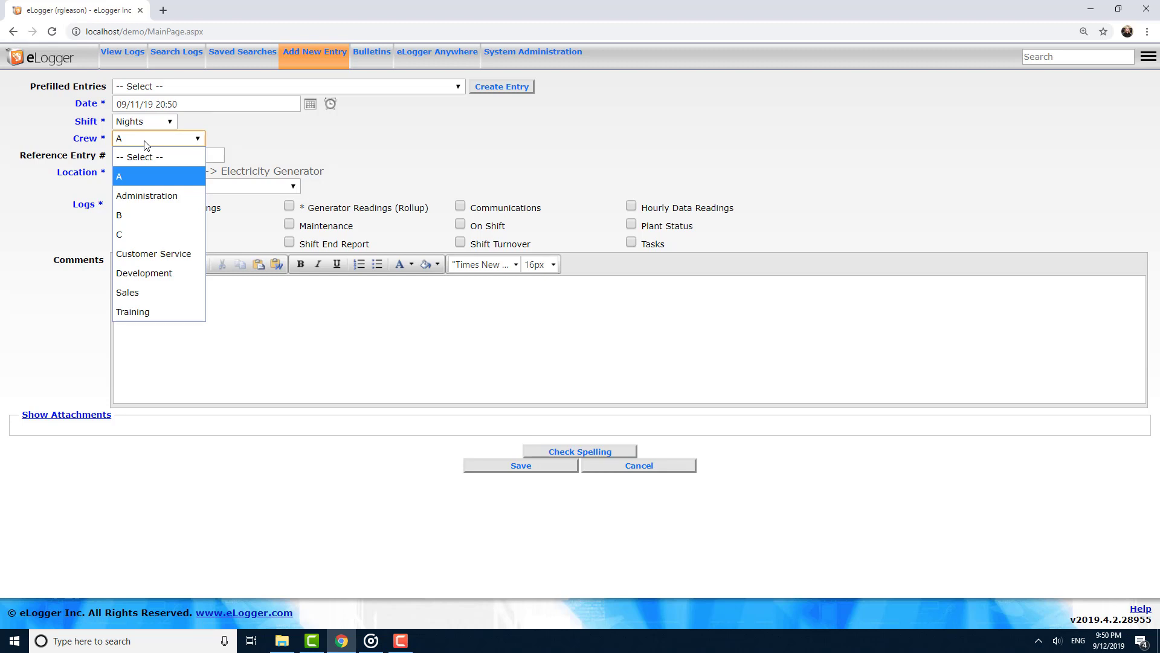
left_click(146, 144)
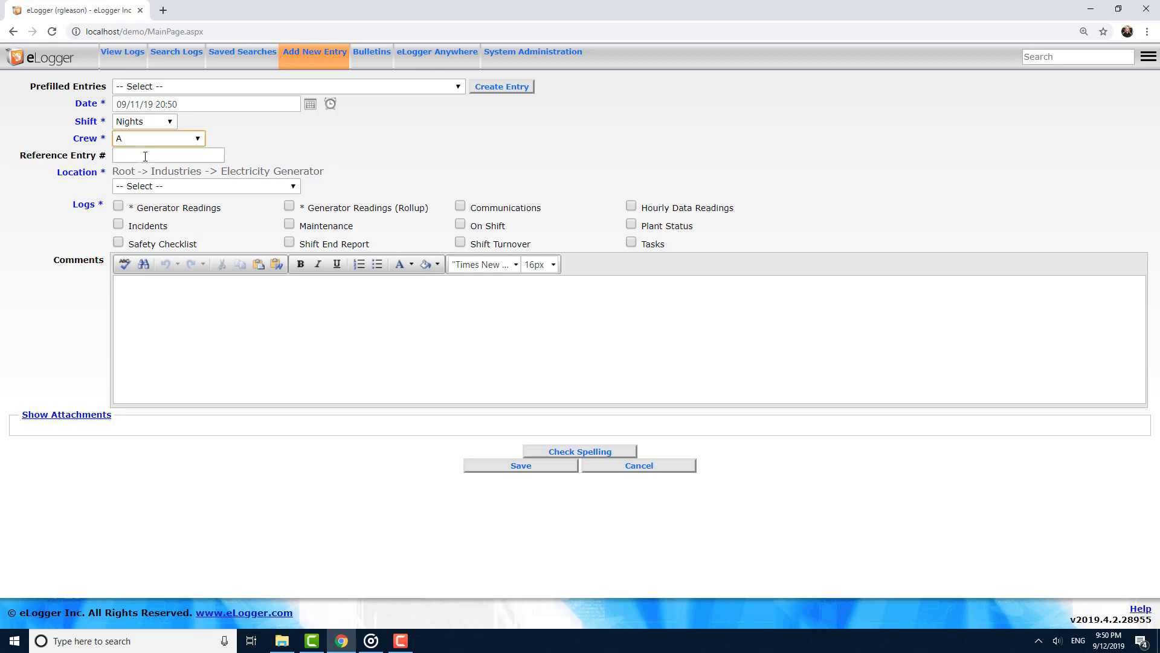
Try entering a reference entry number from the suggestions and by hand, then clear the field.
left_click(145, 156)
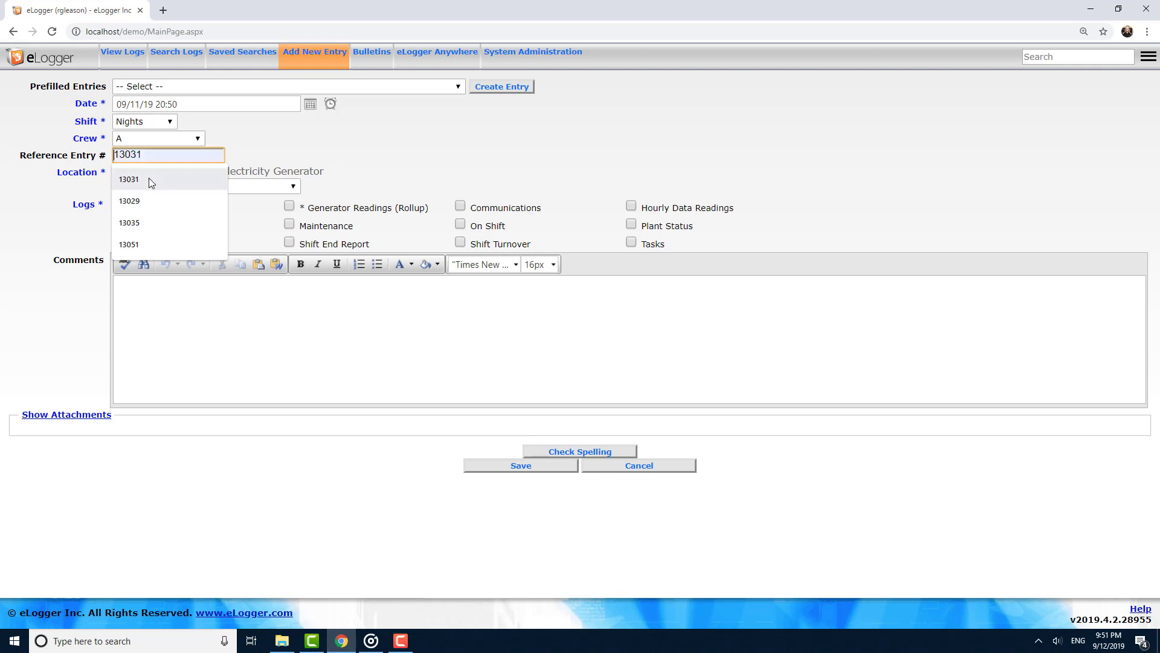
left_click(150, 180)
left_click_drag(174, 157, 97, 151)
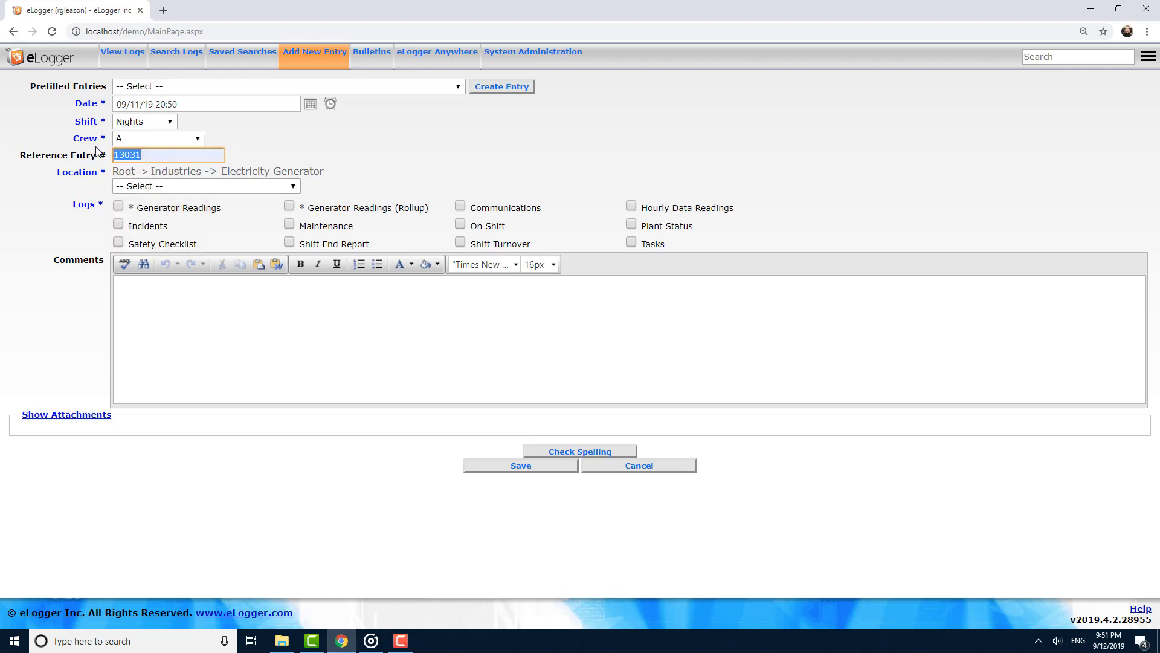
type("14")
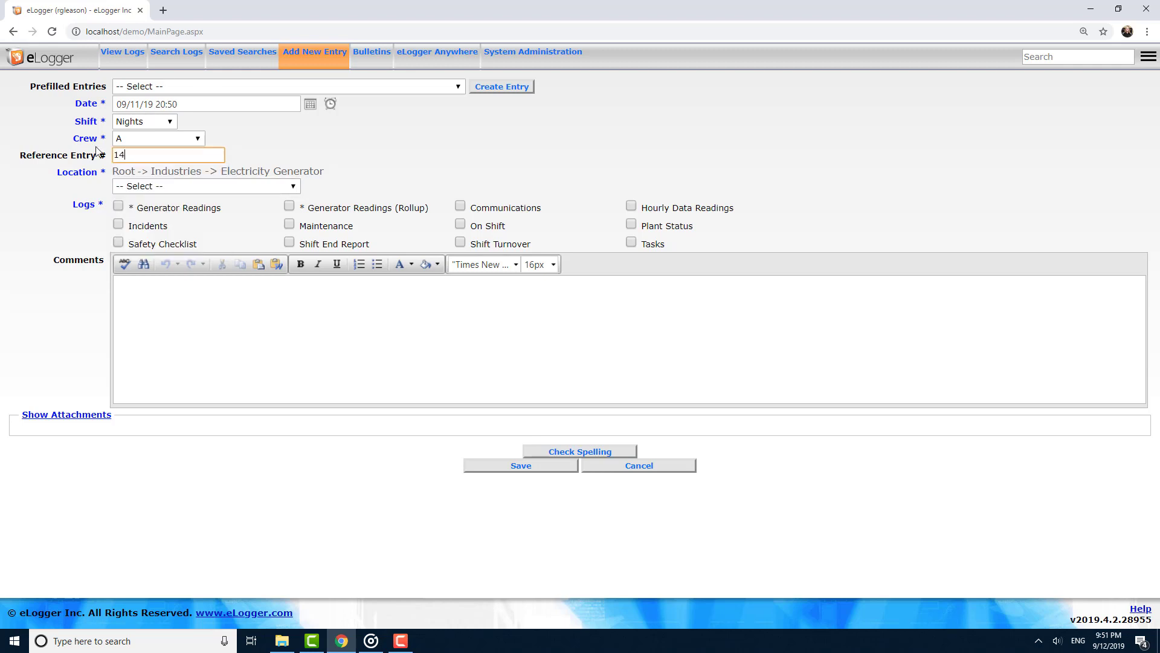
type("501")
key("ctrl+a")
key("BackSpace")
Set the location to Industries->Electricity Generator->Plant A->General Plant and confirm it.
left_click(124, 174)
left_click(129, 187)
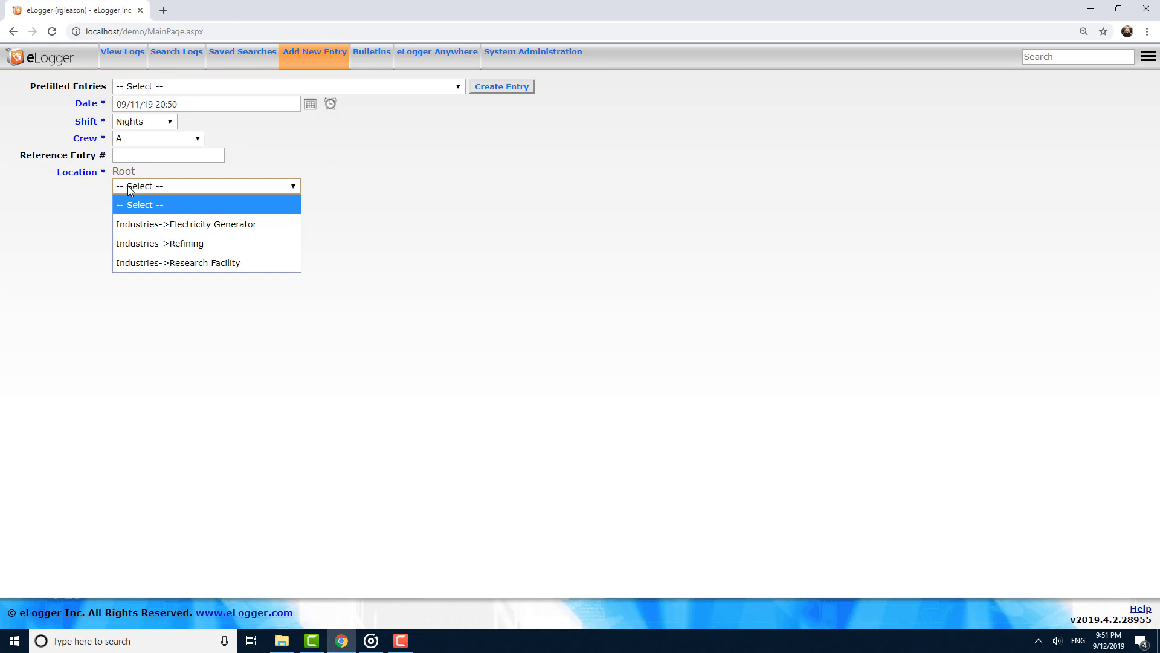
left_click(145, 225)
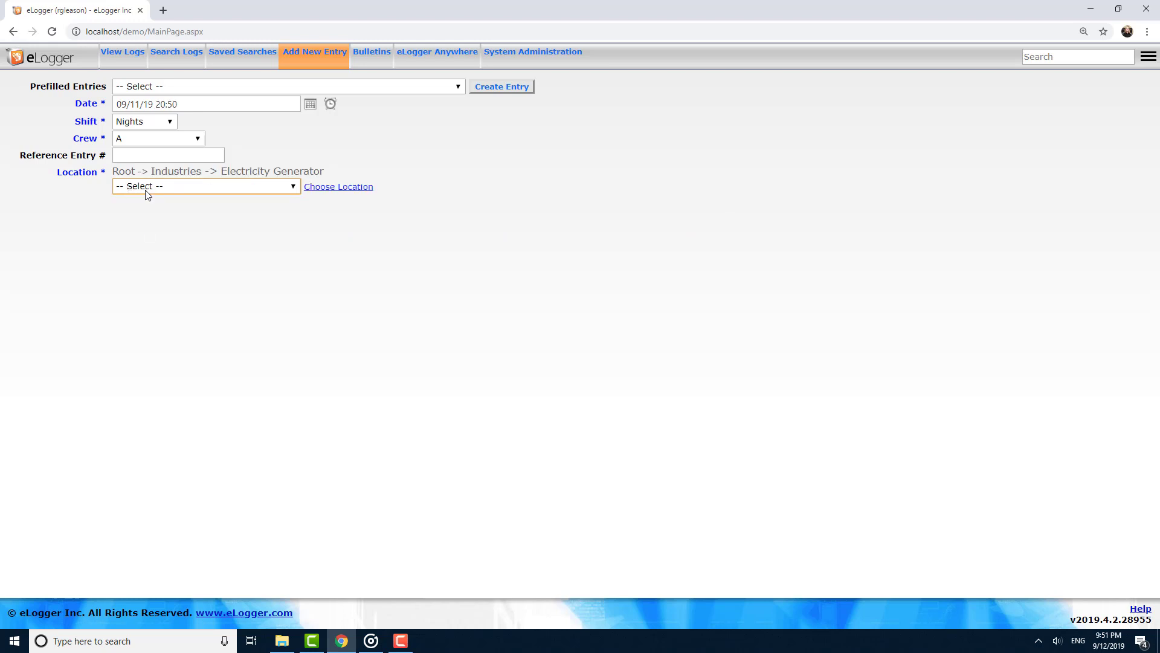
left_click(145, 187)
left_click(144, 222)
left_click(144, 189)
left_click(143, 223)
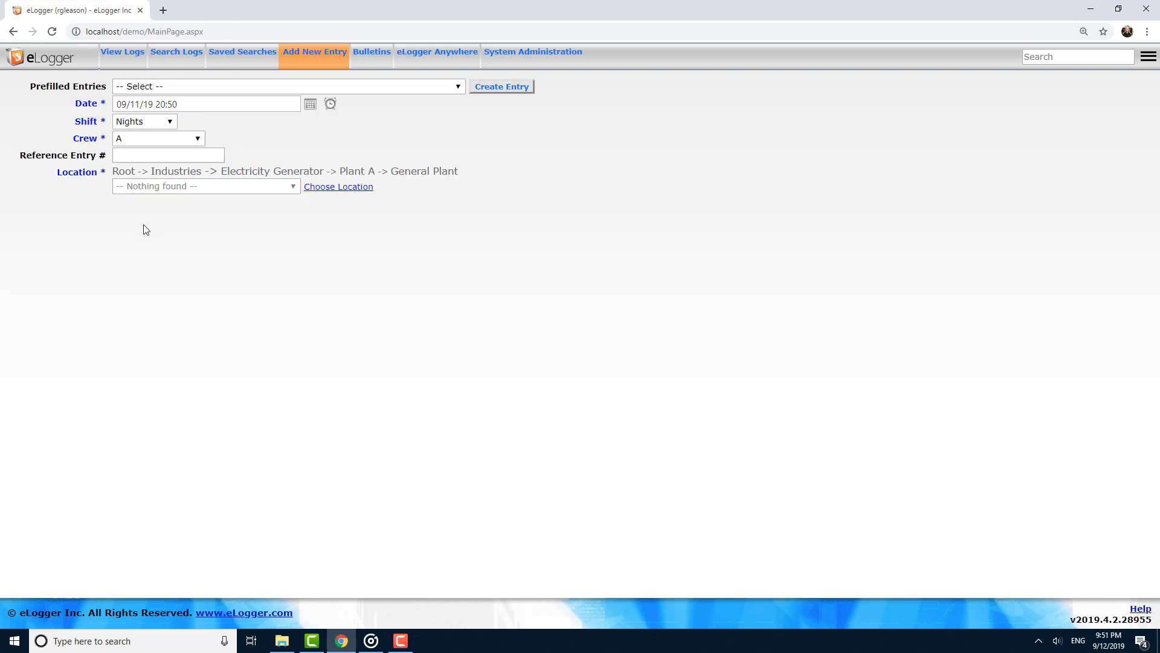
left_click(353, 193)
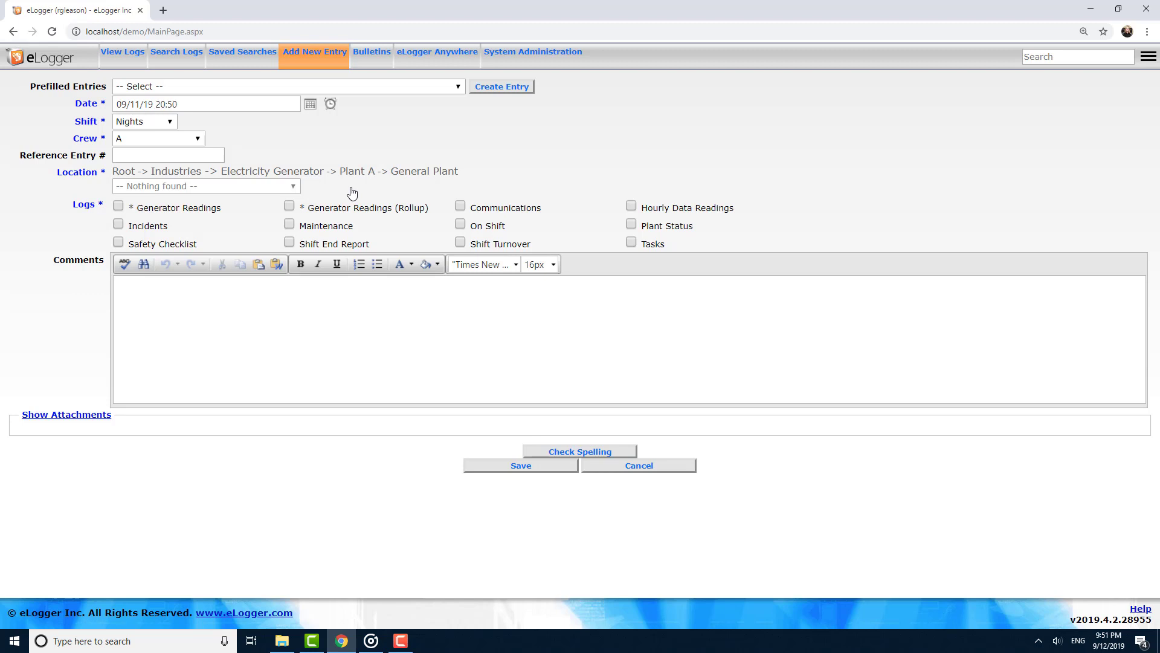
Reset the location to Root and drill down to Industries->Research Facility->Lab 1->Floor 1.
left_click(116, 171)
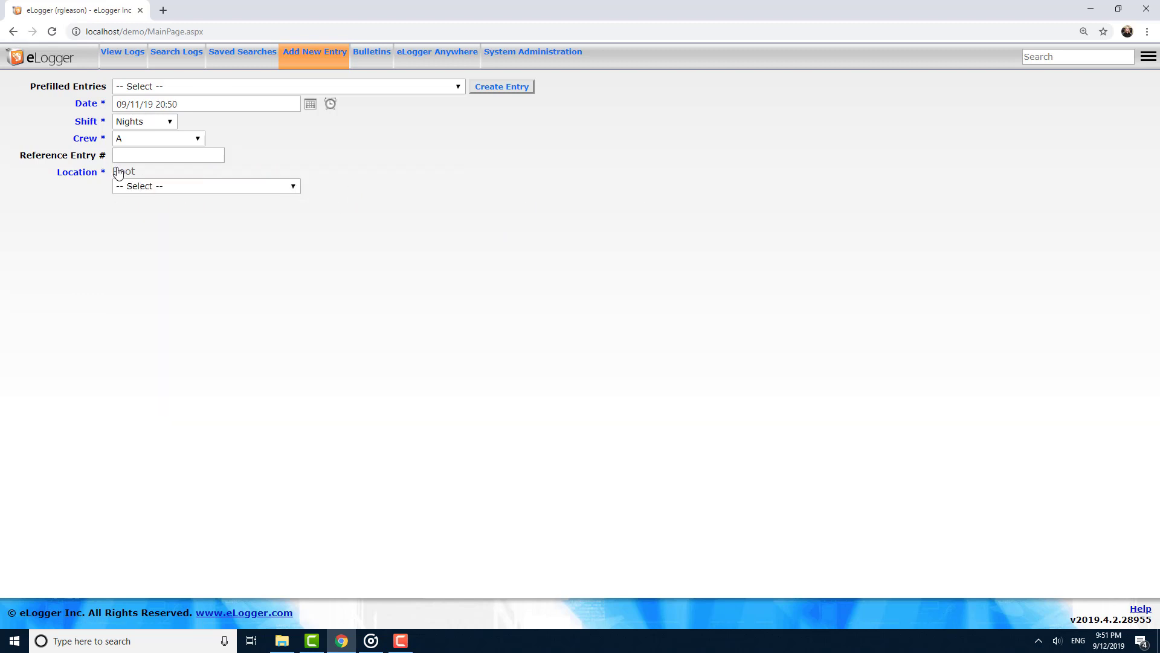
left_click(119, 186)
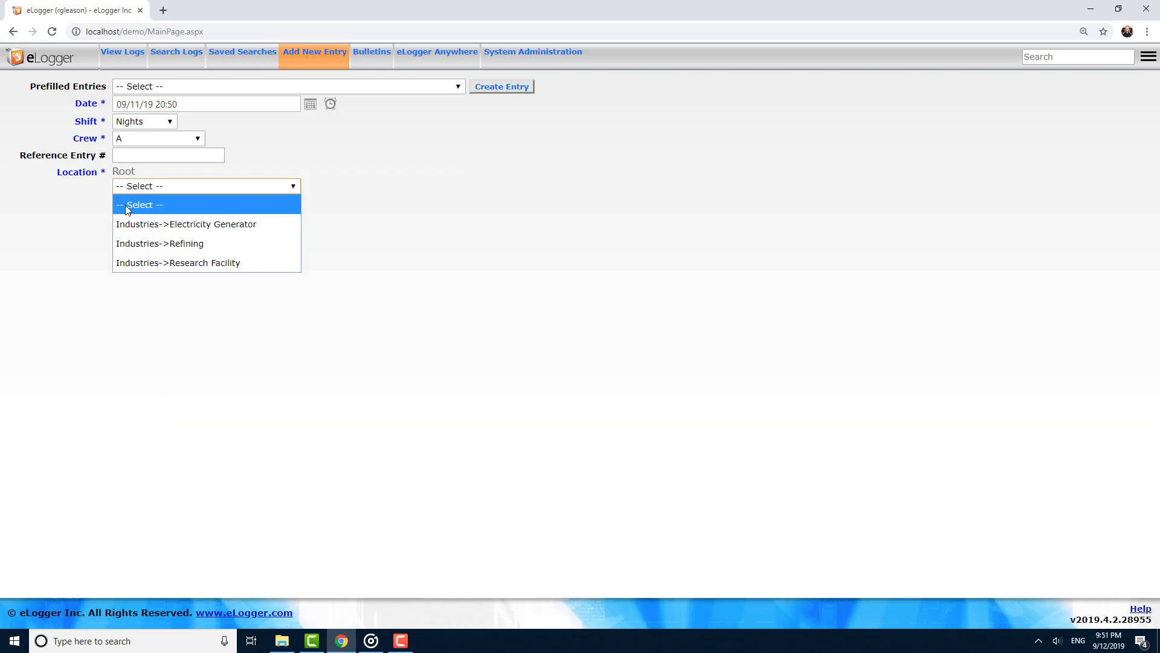
left_click(131, 266)
left_click(150, 191)
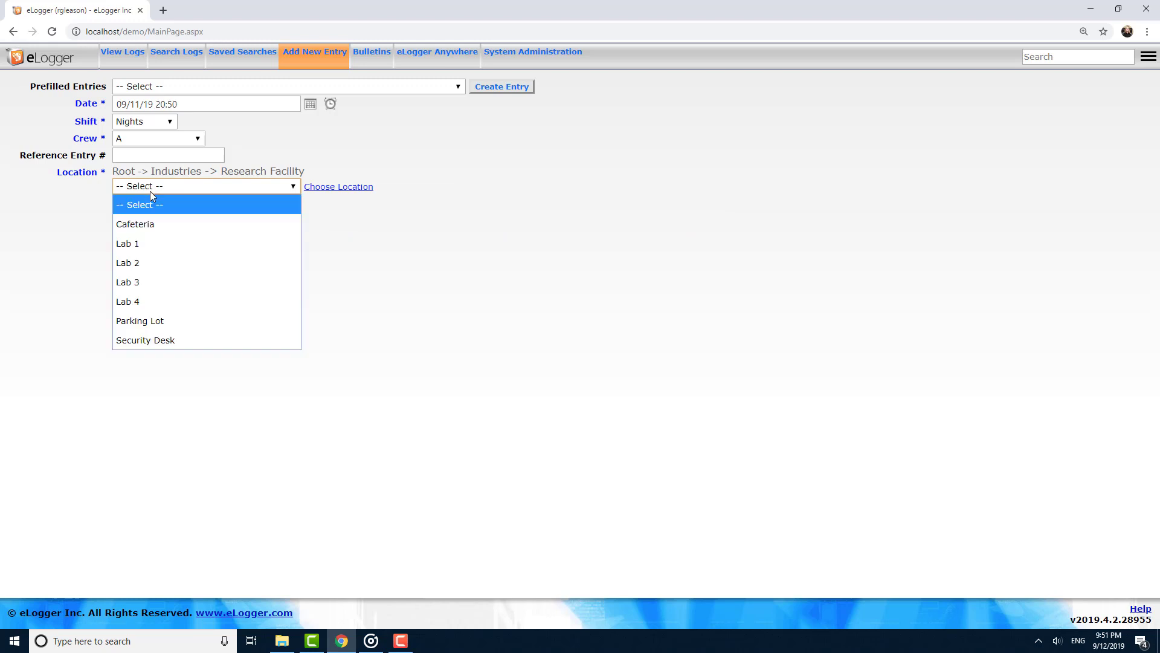
left_click(144, 242)
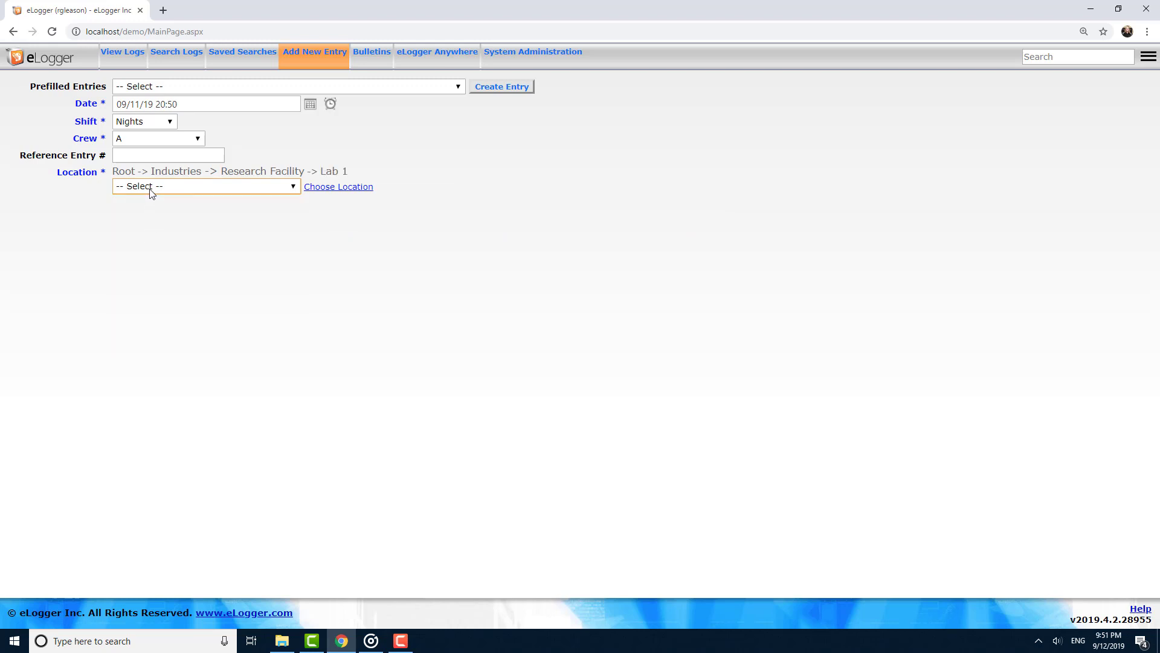
left_click(149, 190)
left_click(149, 242)
Narrow the location further to Rm 101 and JOEL 5800 SEM, then confirm the location.
left_click(162, 187)
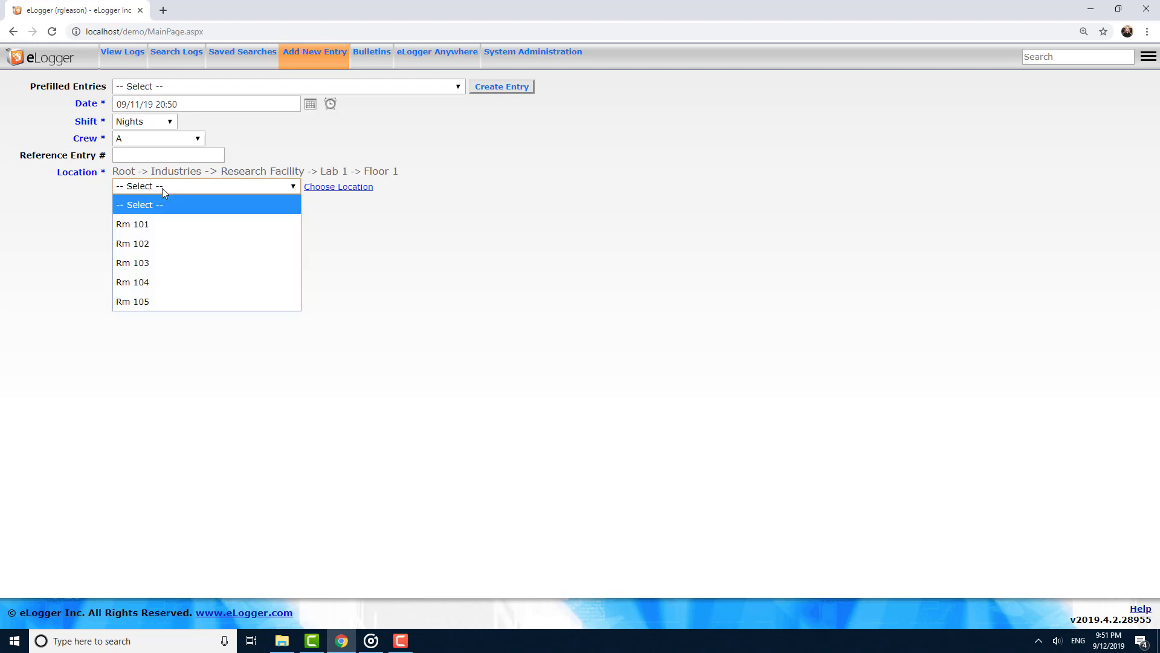
left_click(162, 223)
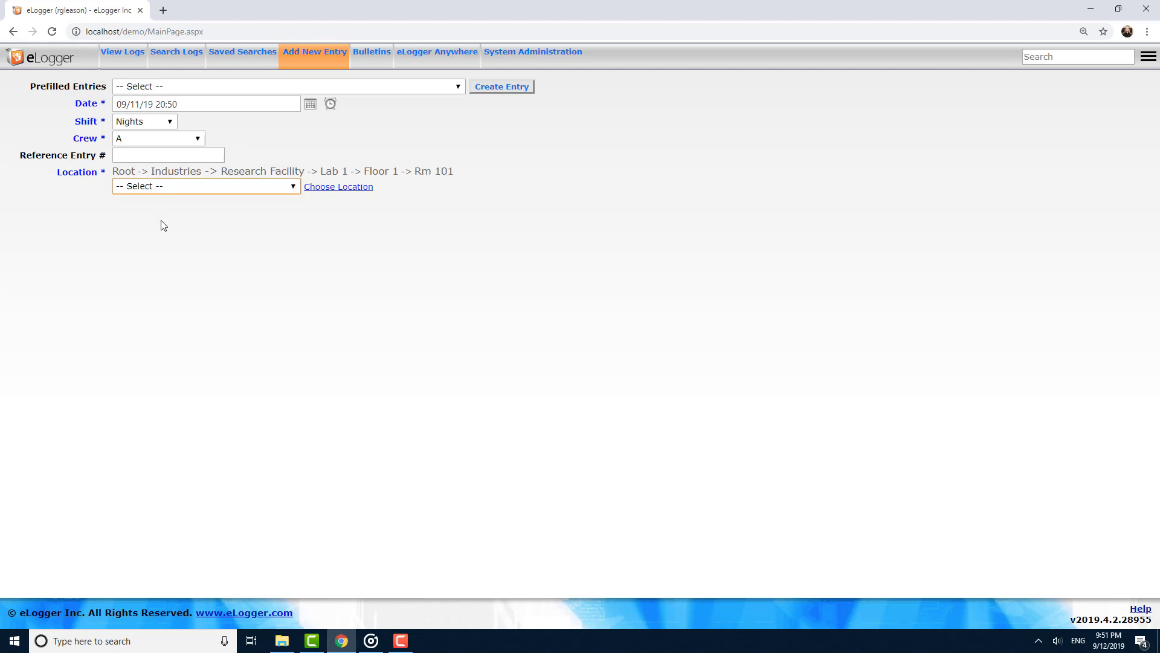
left_click(170, 186)
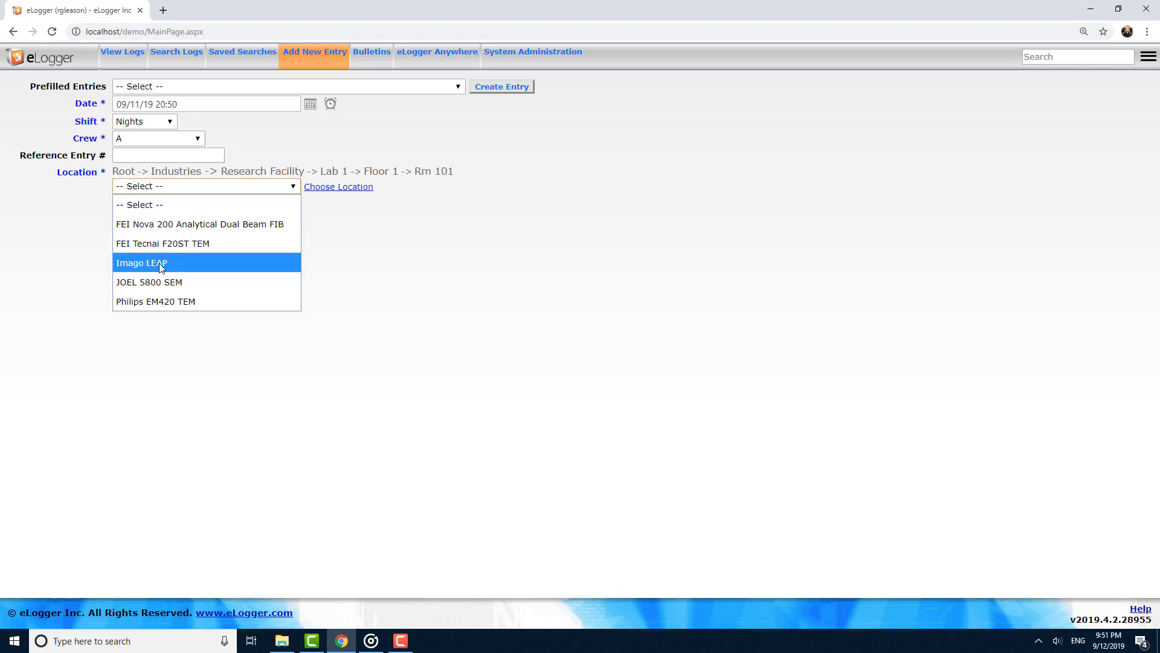
left_click(185, 281)
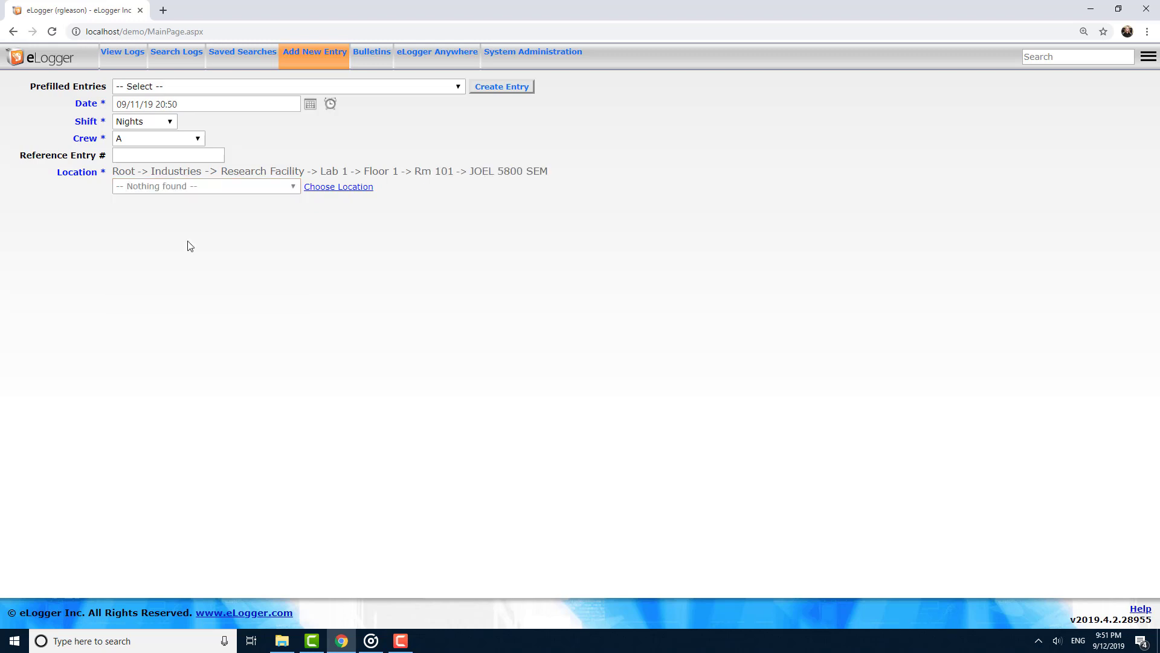
left_click(321, 188)
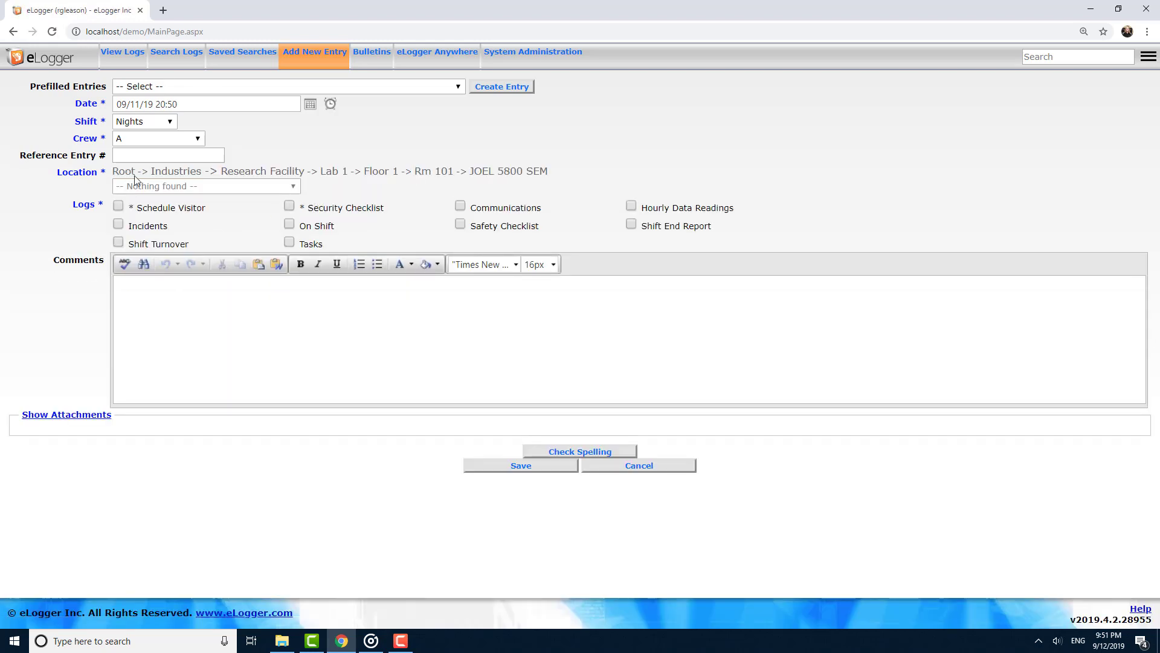
Reset the location to Root, pick Industries->Electricity Generator->Plant A from the lists, and apply it as the location.
left_click(126, 175)
left_click(127, 186)
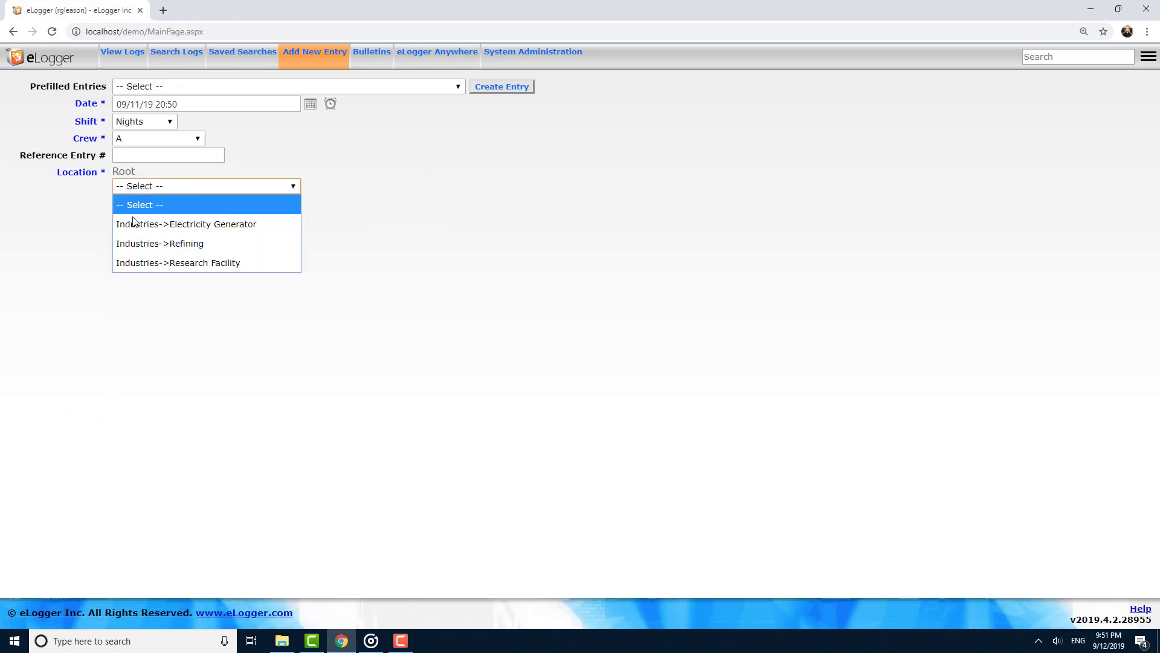
left_click(136, 226)
left_click(145, 188)
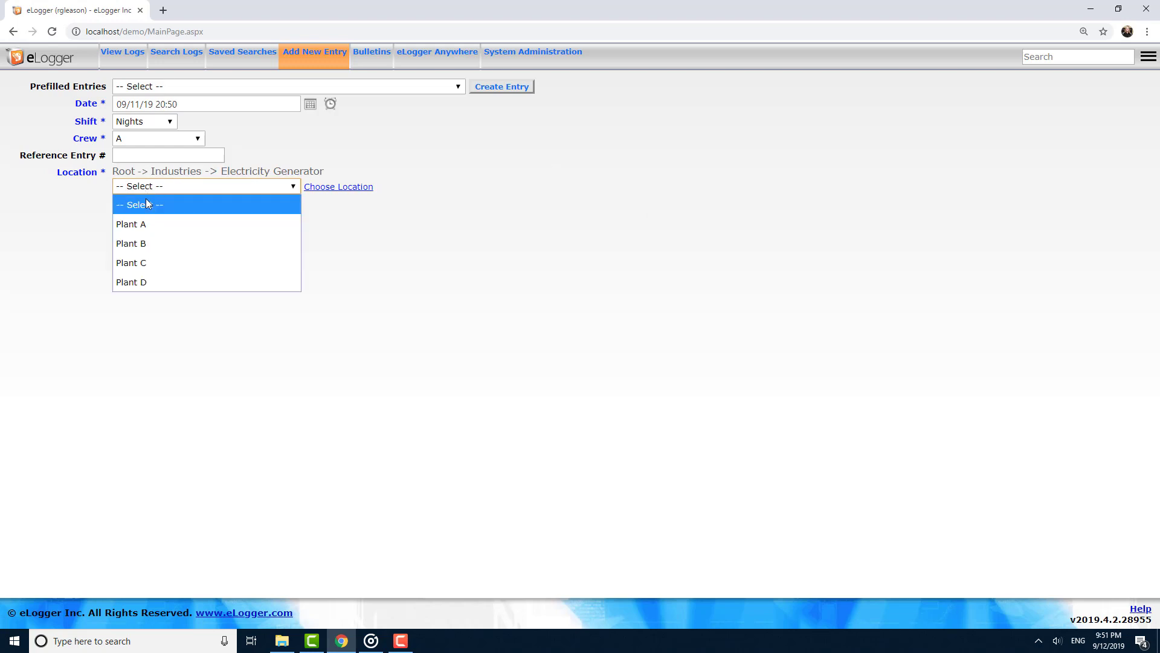
left_click(145, 220)
left_click(168, 186)
left_click(161, 224)
left_click(359, 188)
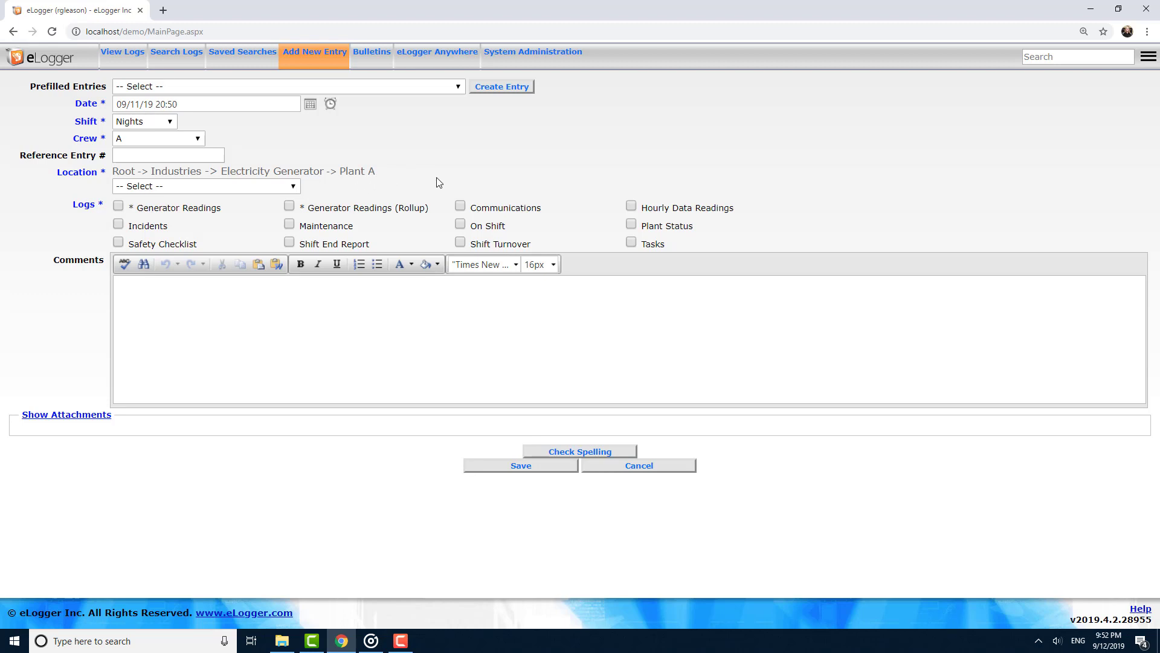
Select the Communications log and write the comment 'There is a meeting on Friday'.
left_click(460, 208)
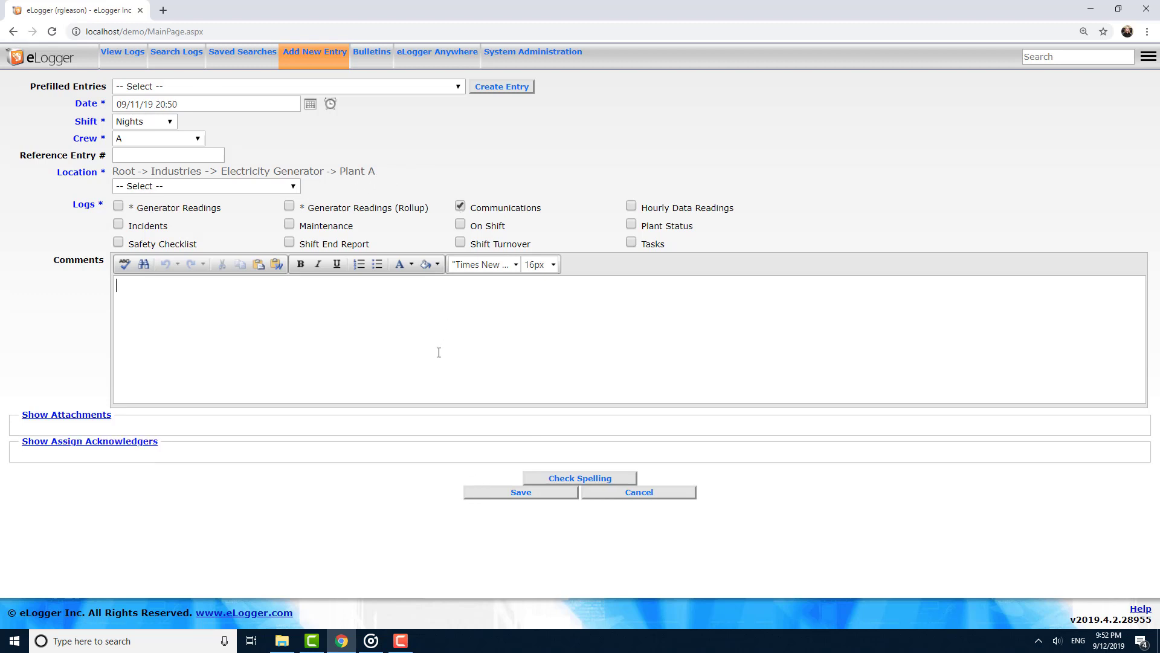
type("There is a meeting on Friday")
Make the word Friday bold in the comment and save the entry.
key("shift+Left")
key("shift+Left")
key("shift+Left")
key("shift+Left")
key("shift+Left")
key("shift+Left")
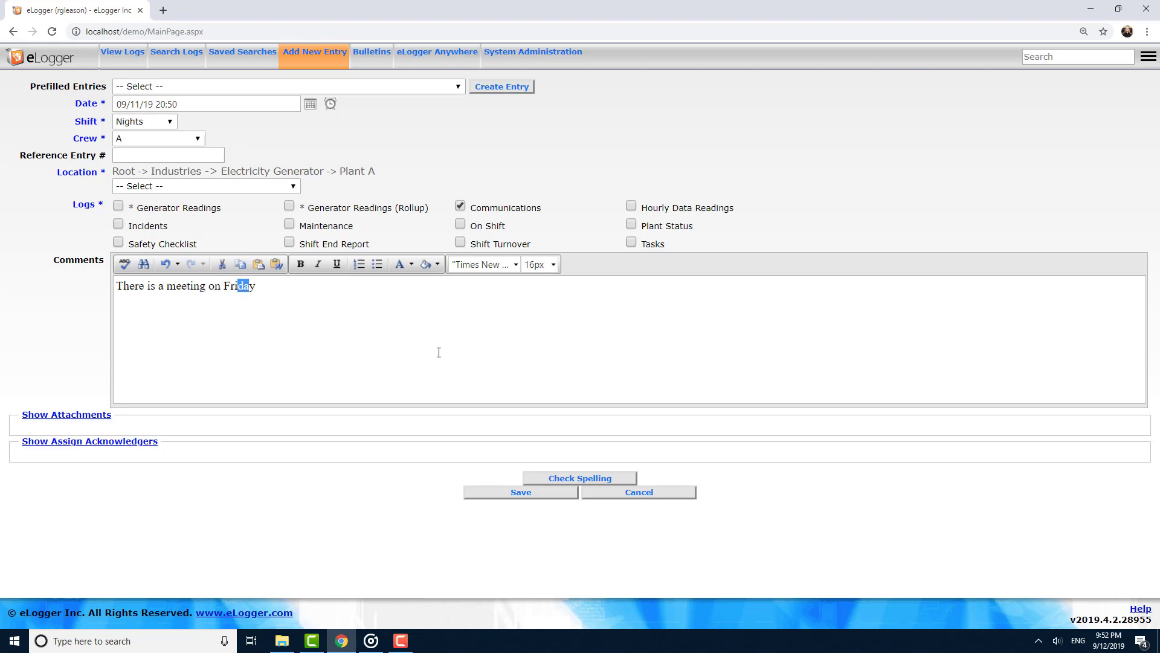
key("Left")
key("shift+End")
left_click(300, 264)
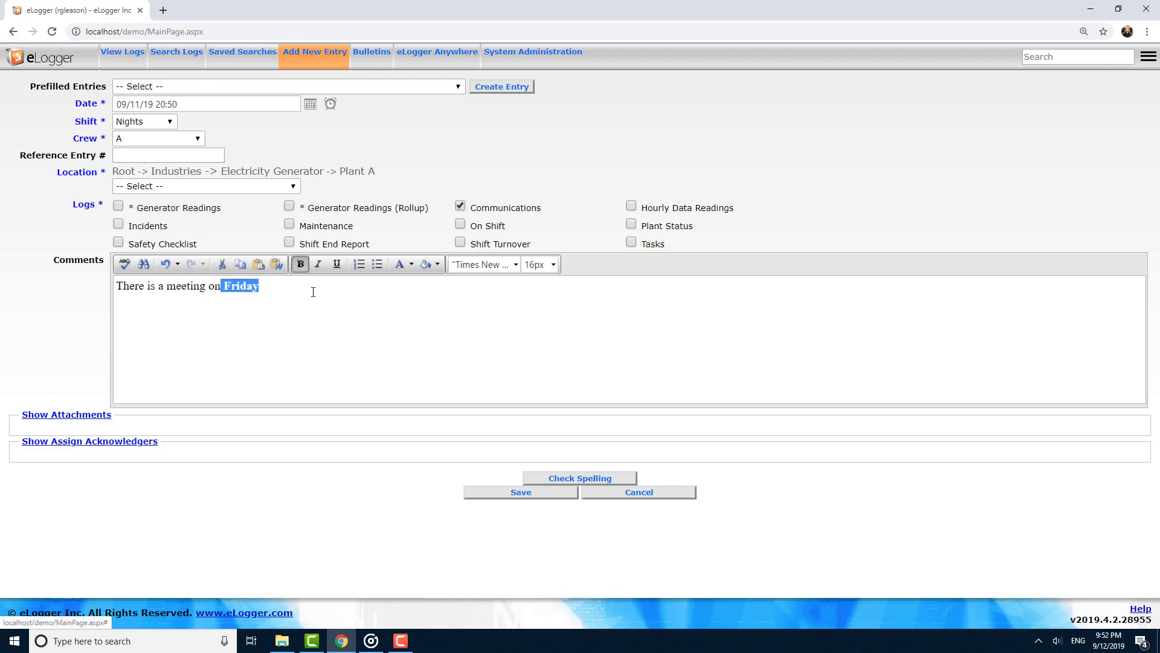
left_click(417, 365)
left_click(483, 493)
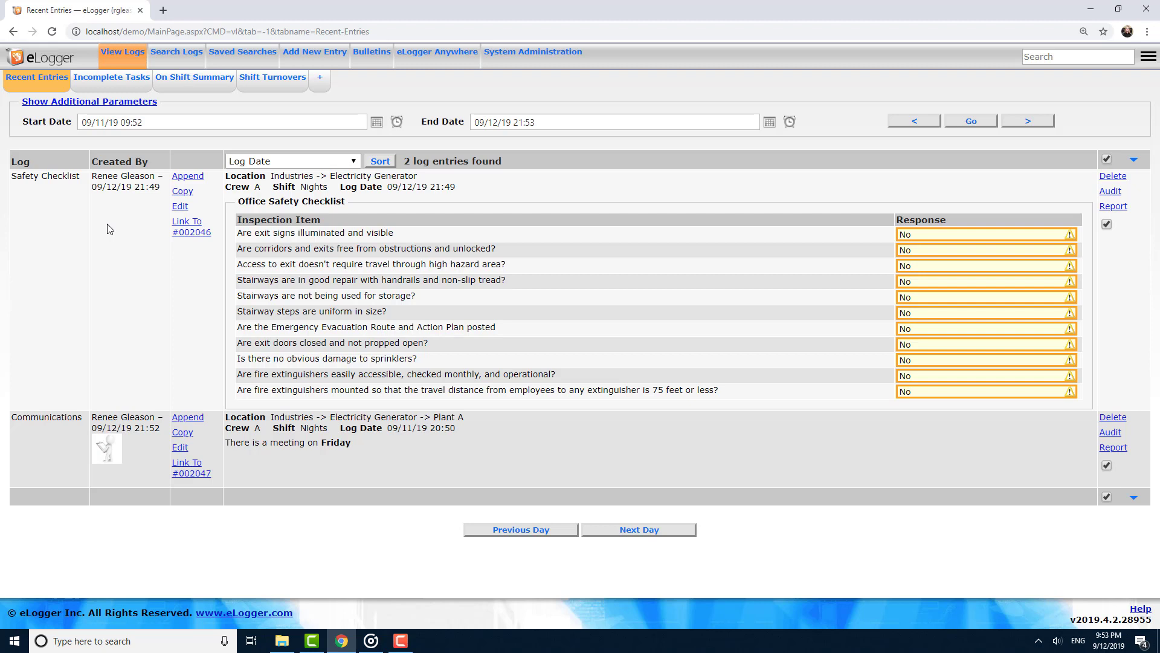
Append the comment 'This is an appended comment' to the Safety Checklist entry and save it.
left_click(188, 180)
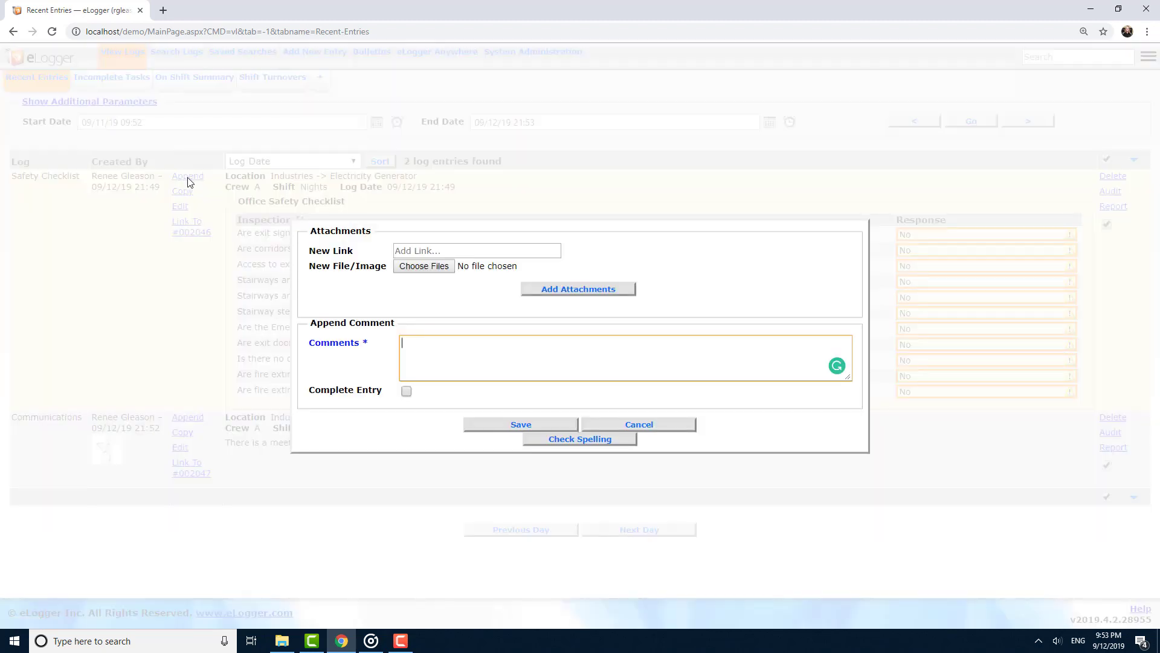
type("This is an appended comment")
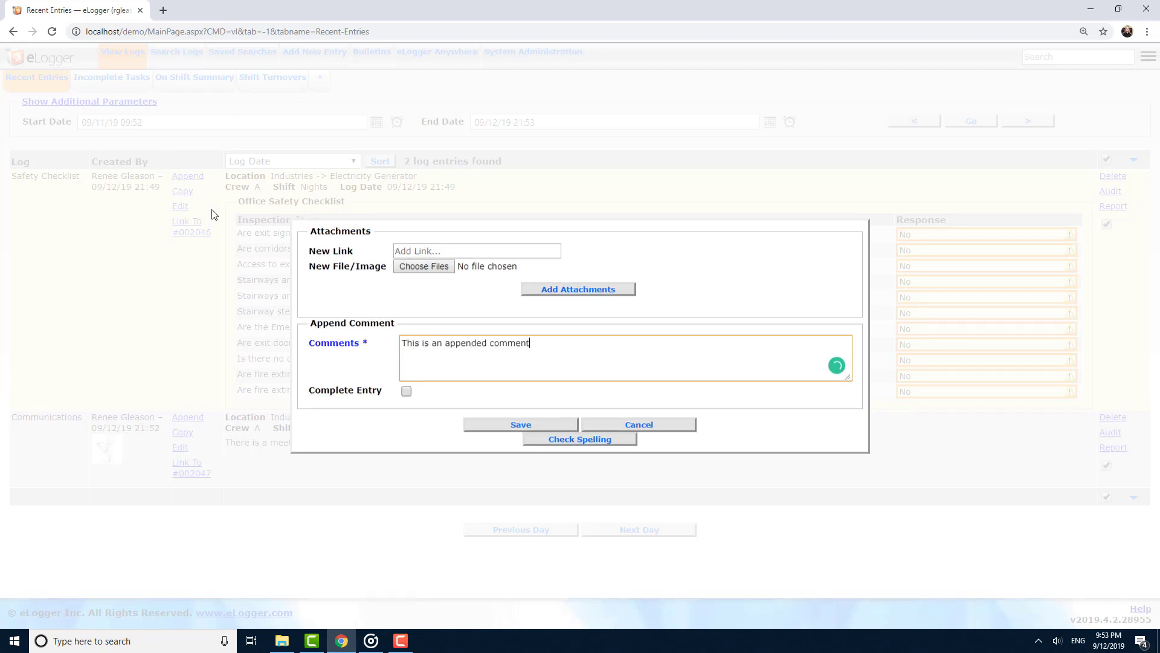
left_click(474, 426)
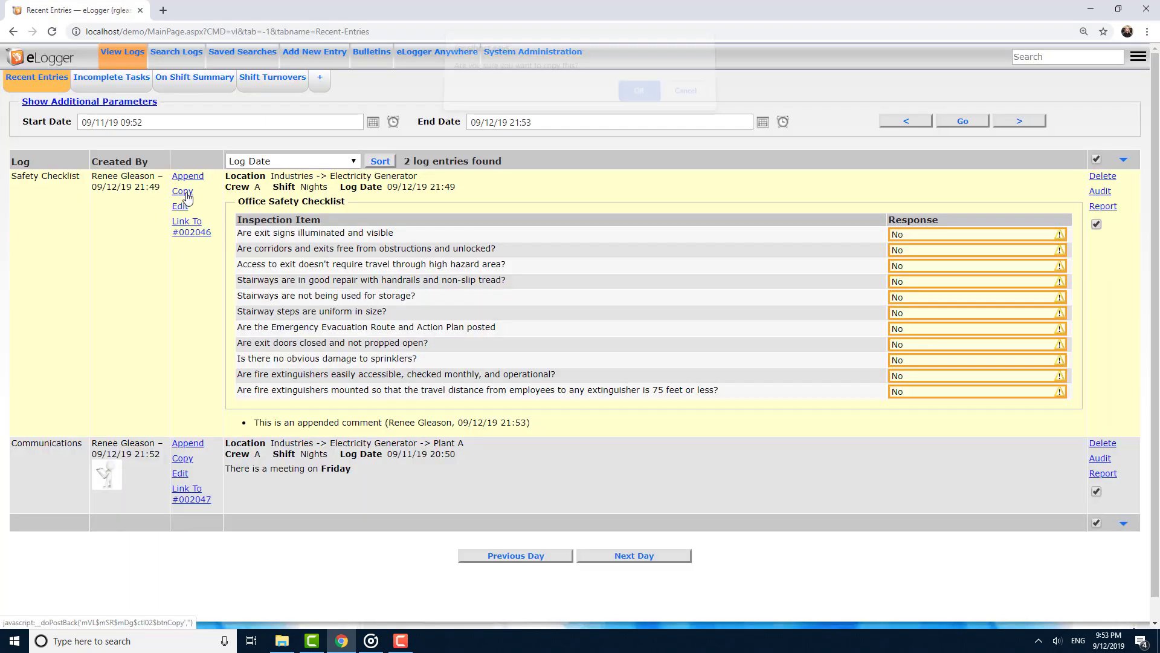
Copy the Safety Checklist entry and save the copy.
left_click(182, 191)
left_click(633, 100)
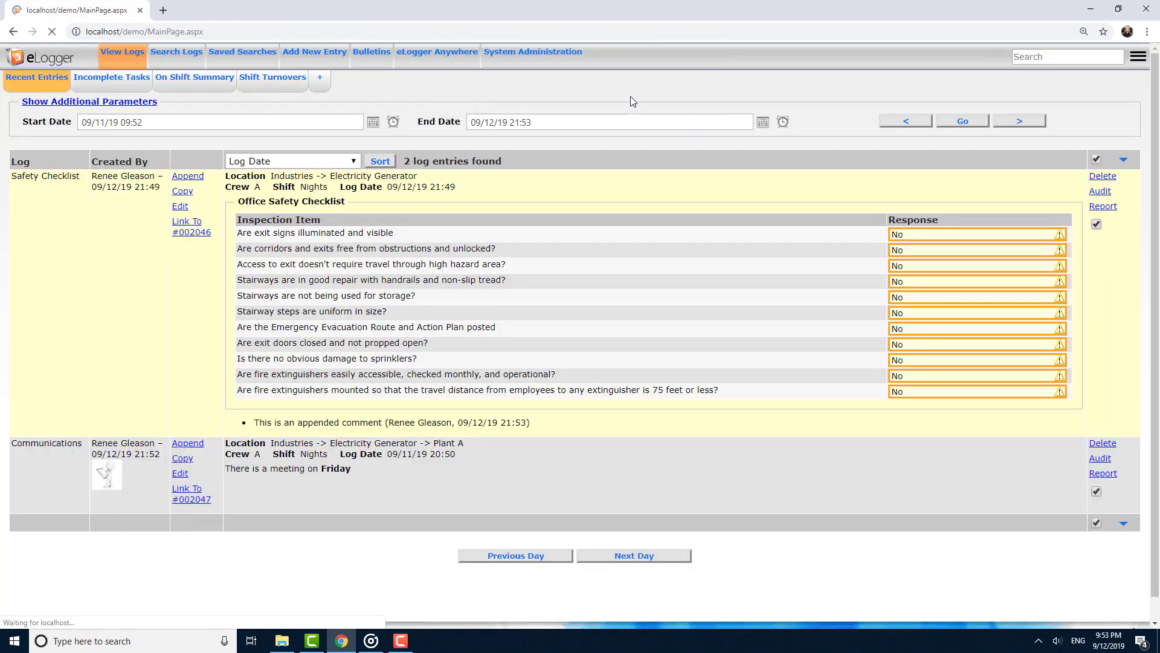
scroll(597, 206, "down", 10)
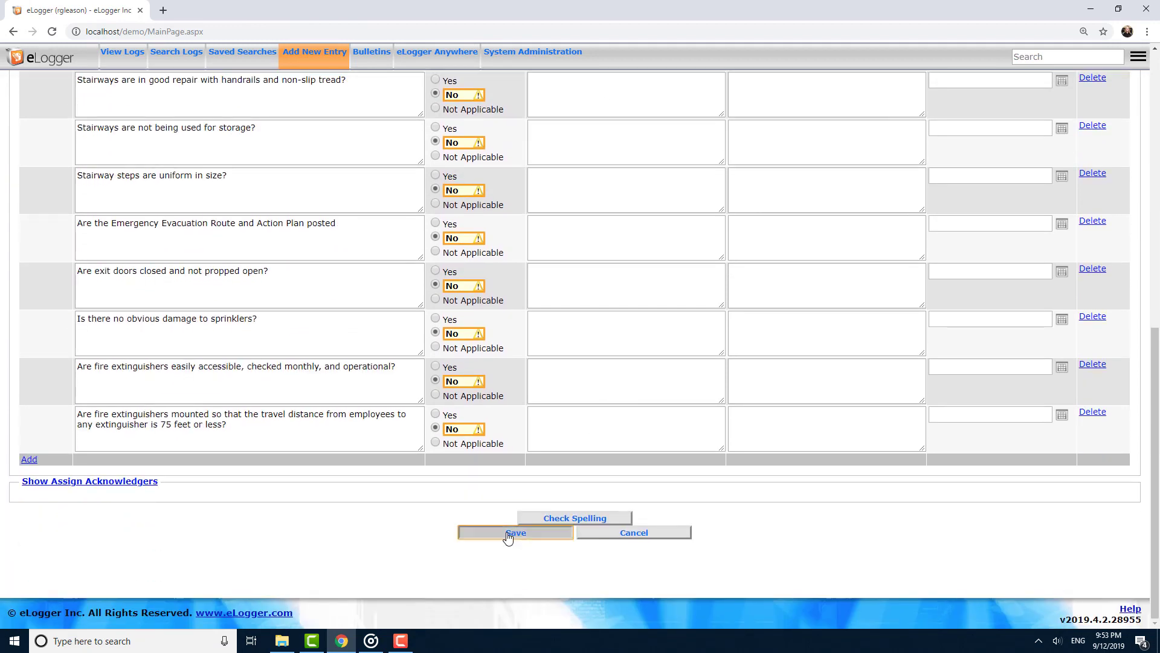
left_click(513, 533)
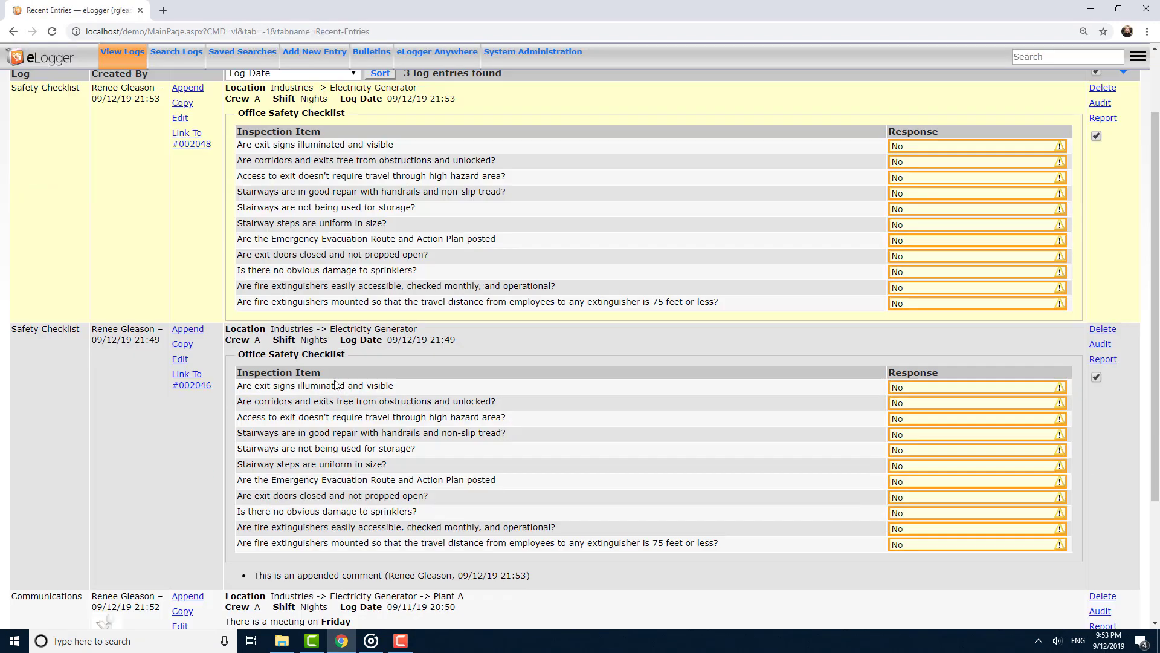
Edit the copied Safety Checklist entry, set the exit signs item response to Yes, and save.
left_click(181, 119)
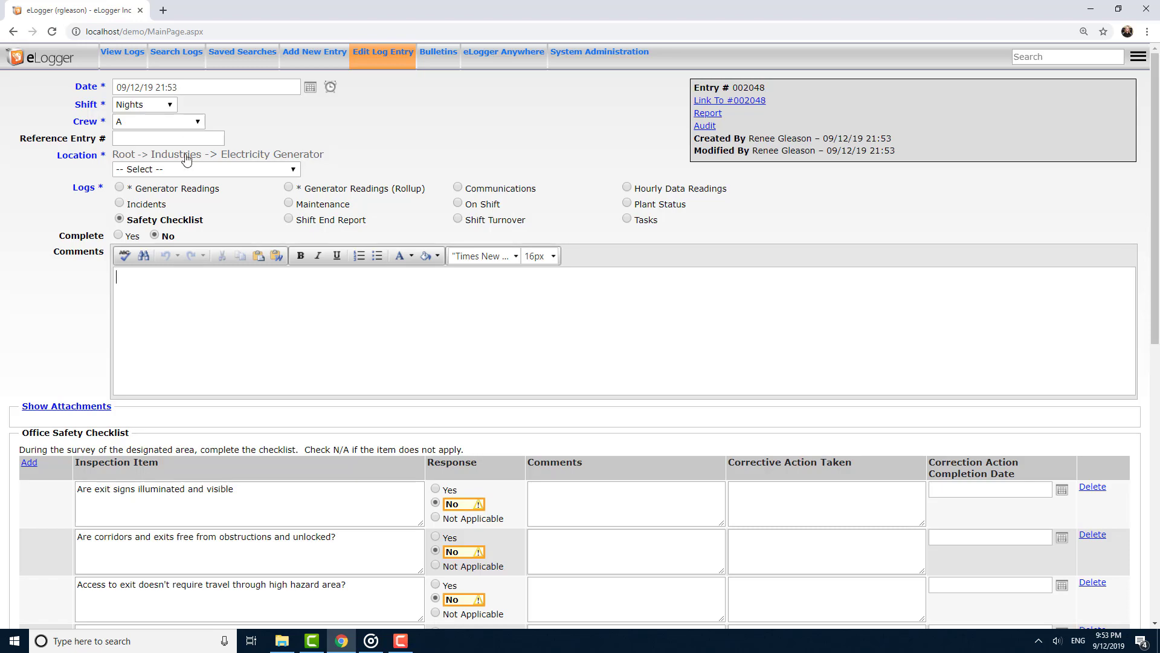
left_click(450, 490)
scroll(466, 496, "down", 5)
scroll(466, 497, "down", 5)
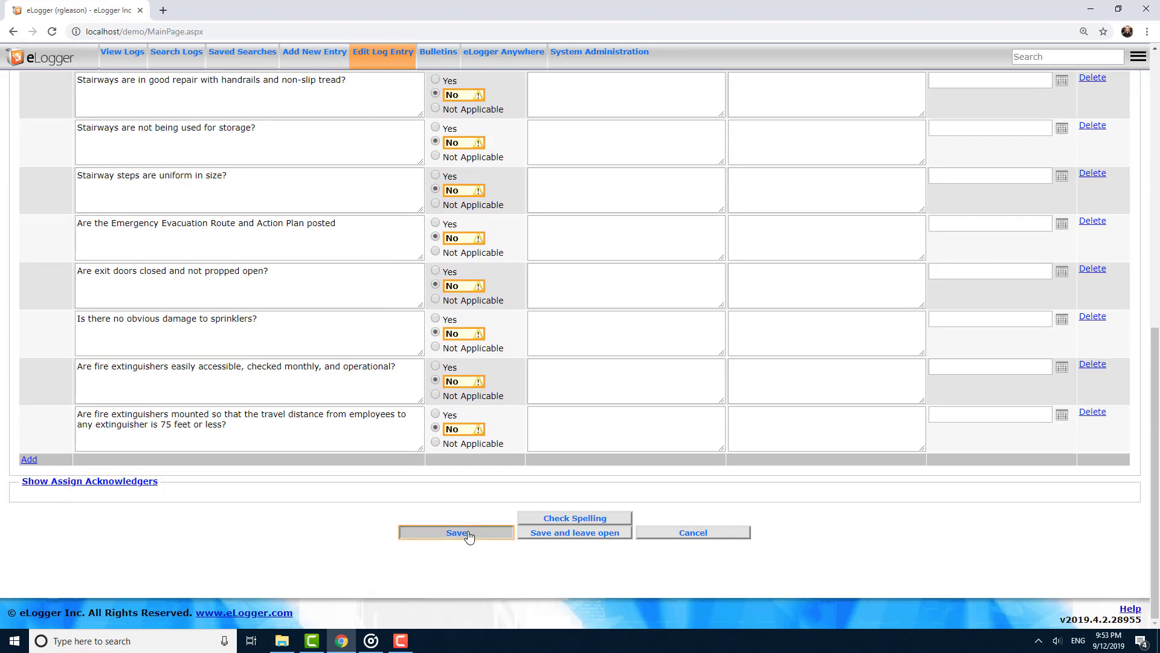
left_click(473, 531)
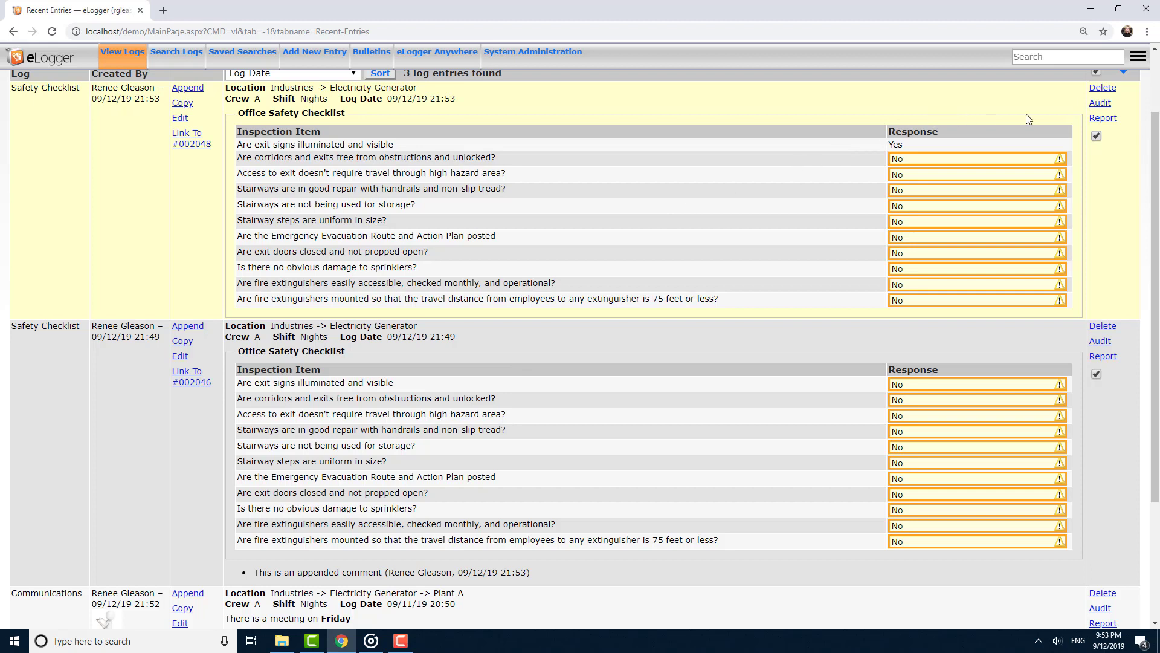
Open the audit report PDF for the edited Safety Checklist entry and close it.
left_click(1107, 103)
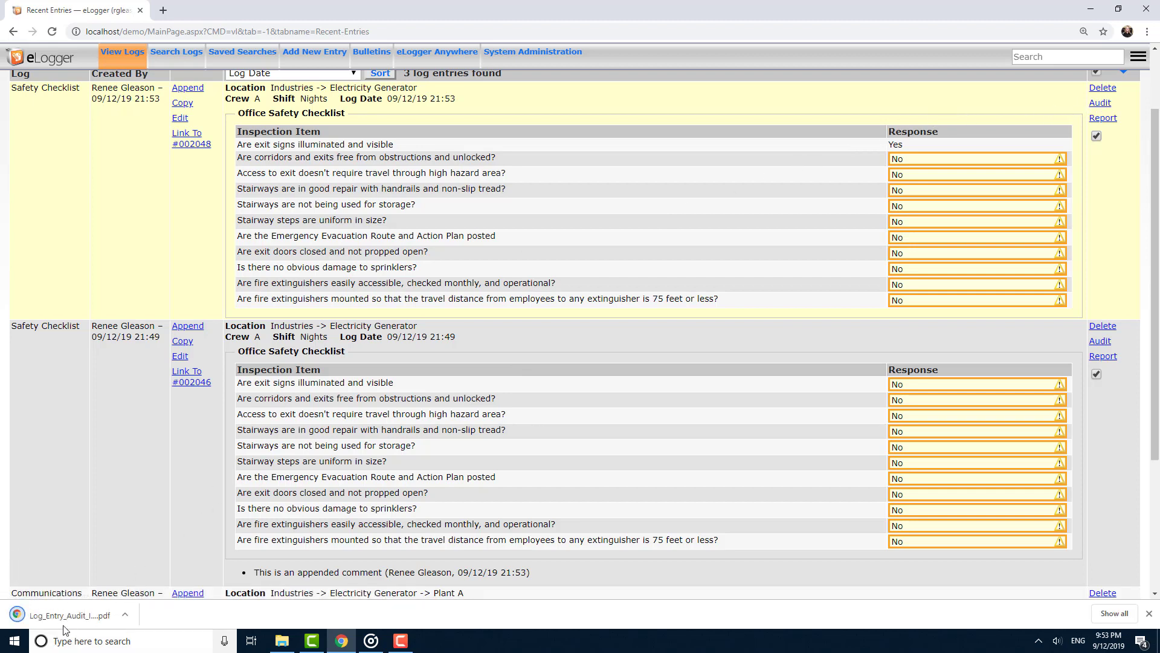
left_click(68, 616)
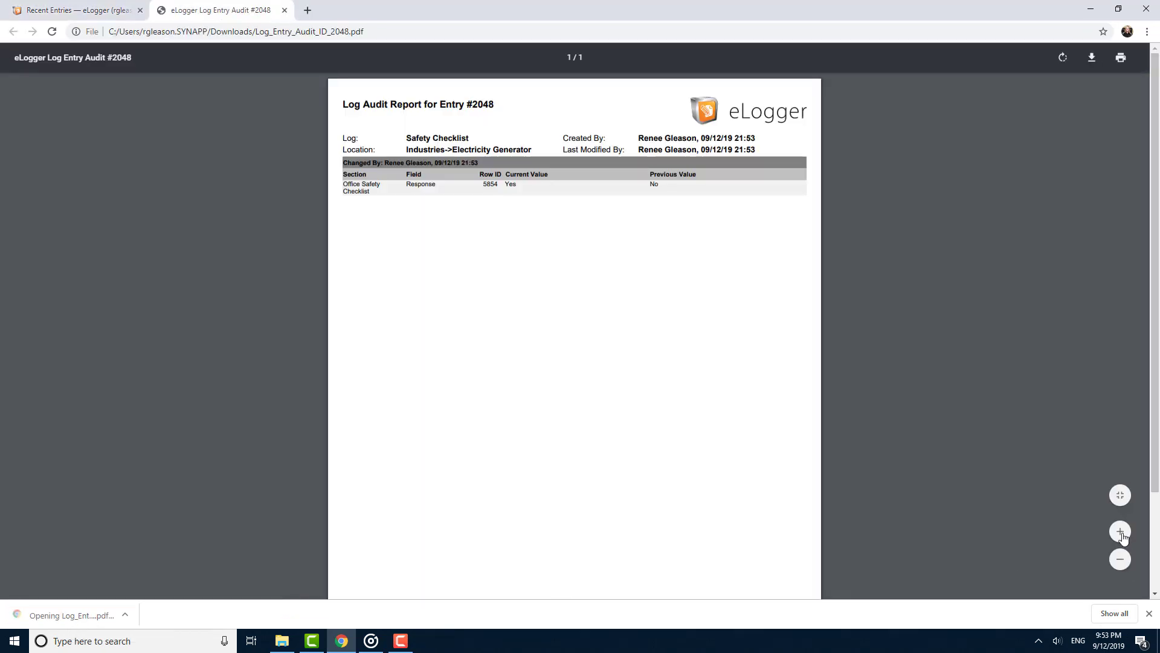
left_click(1117, 561)
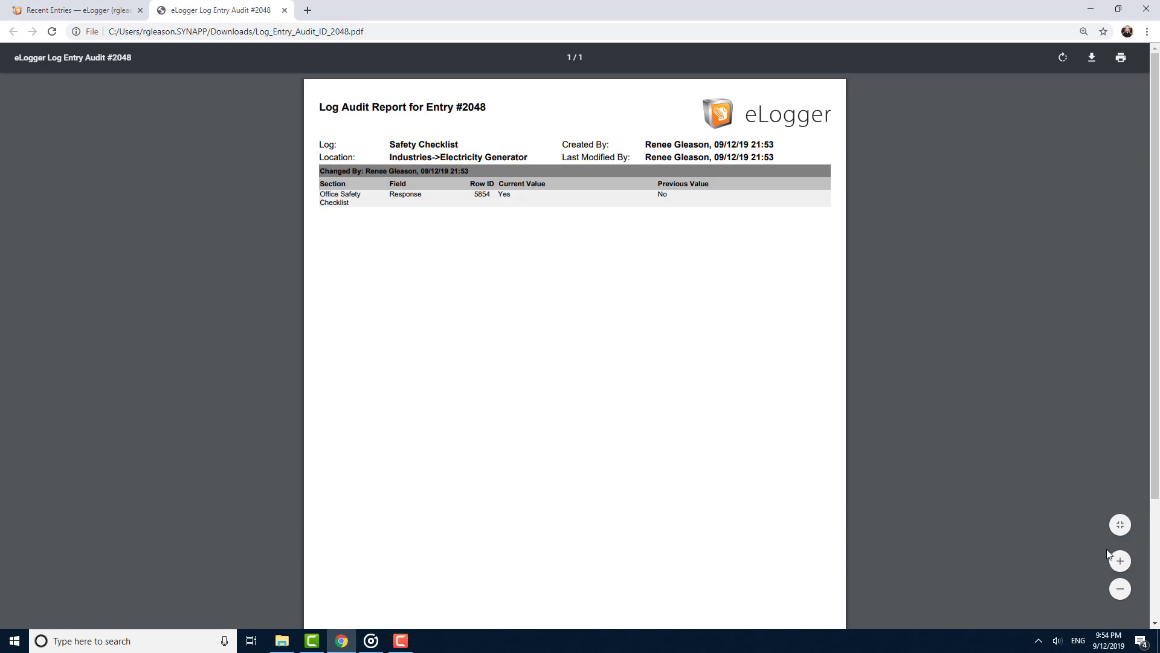
left_click(285, 13)
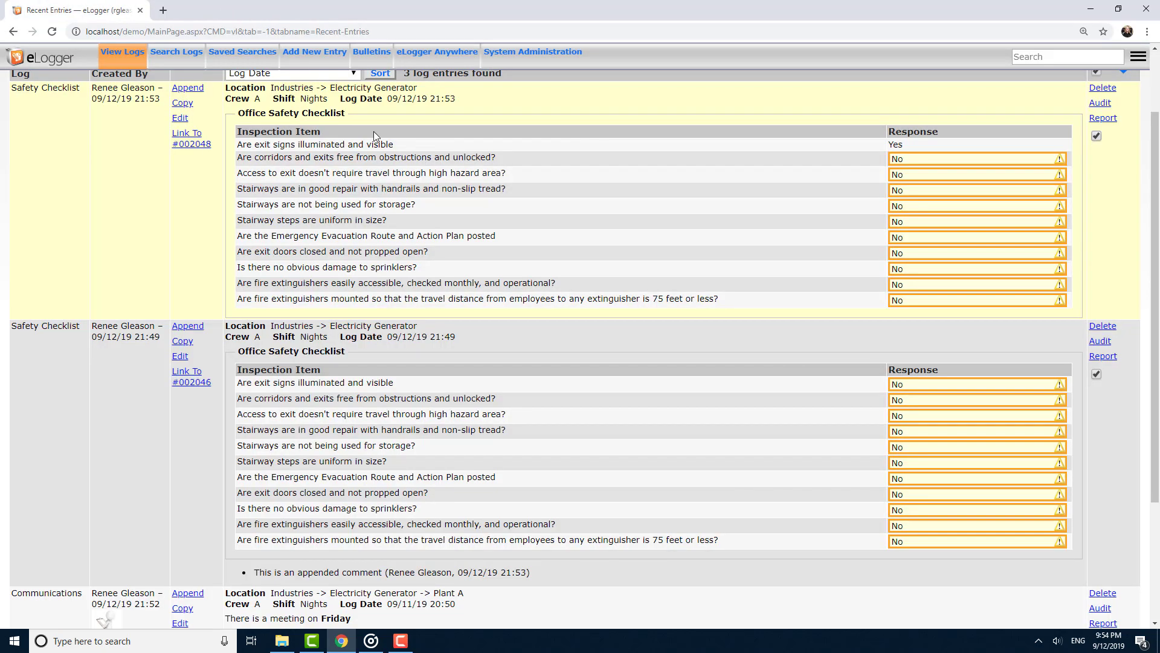
Open the detail report PDF for the edited Safety Checklist entry and close it.
left_click(1114, 120)
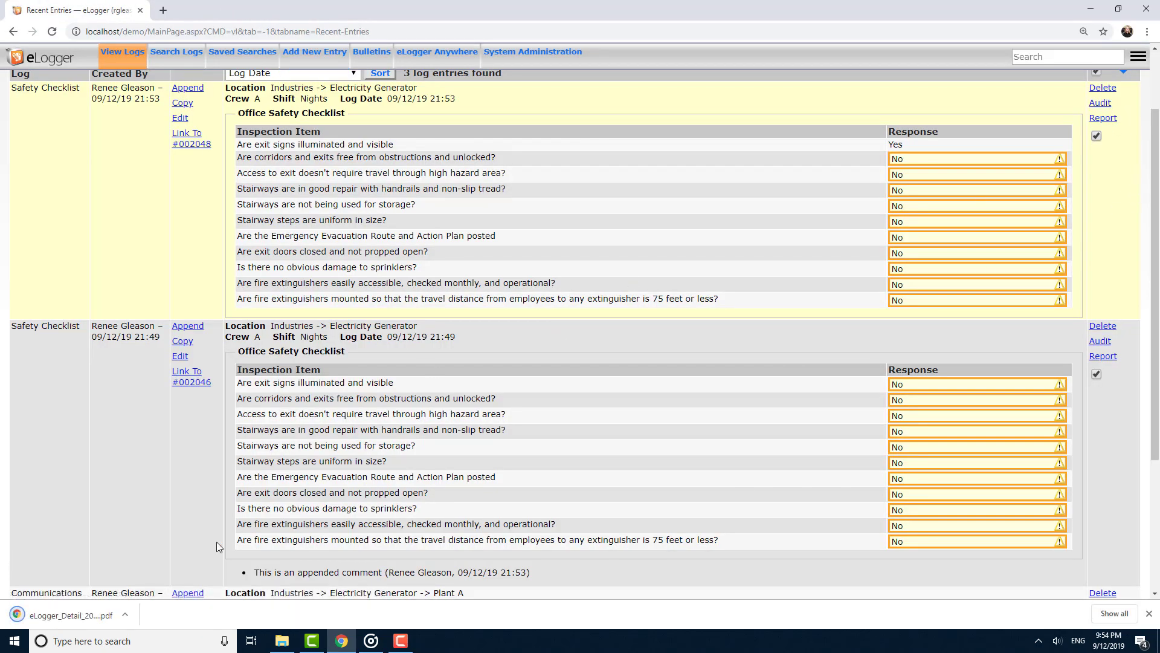
left_click(87, 614)
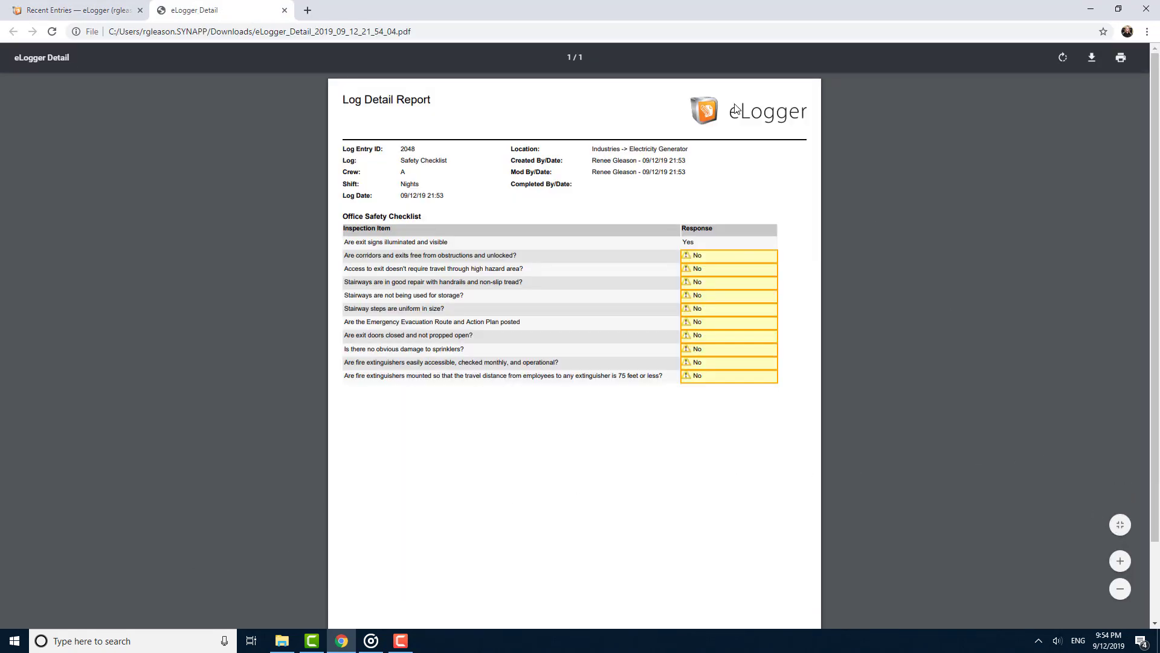
left_click(284, 10)
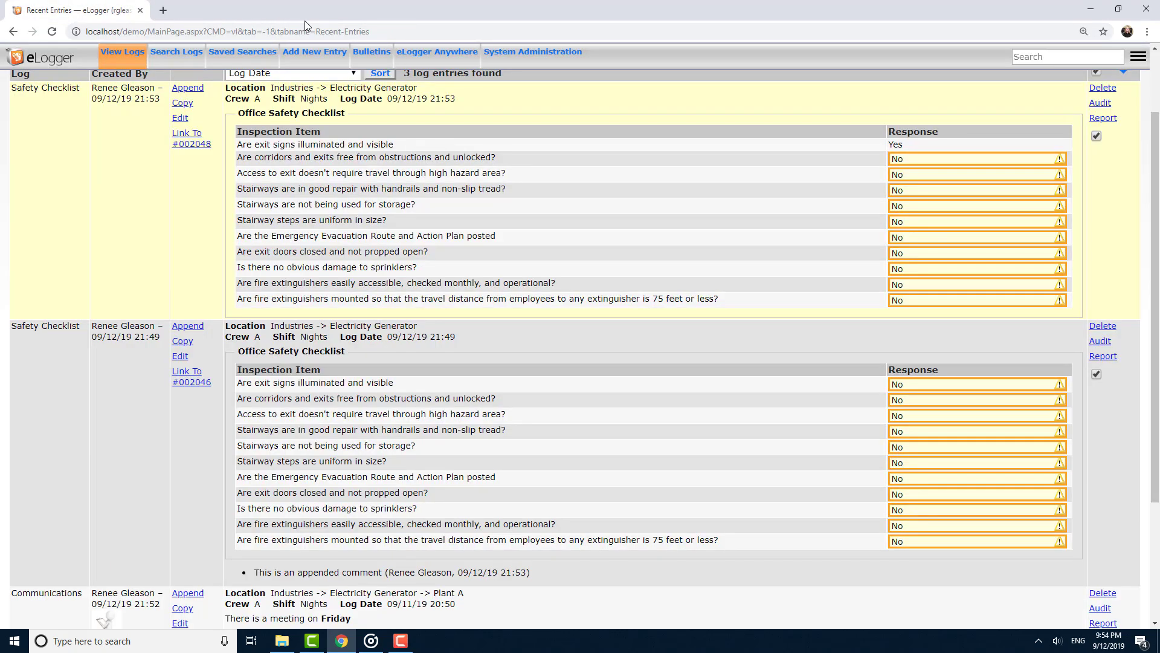
Start a new Communications entry and attach the pump and power.jpg images from the icons folder.
left_click(308, 64)
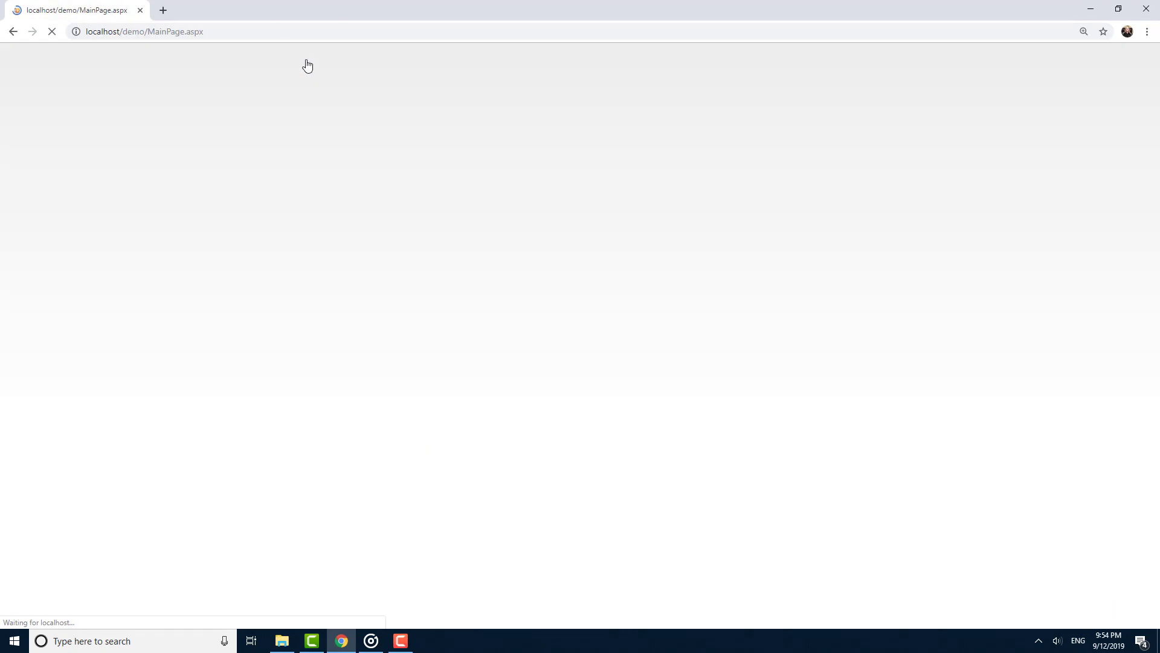
left_click(460, 207)
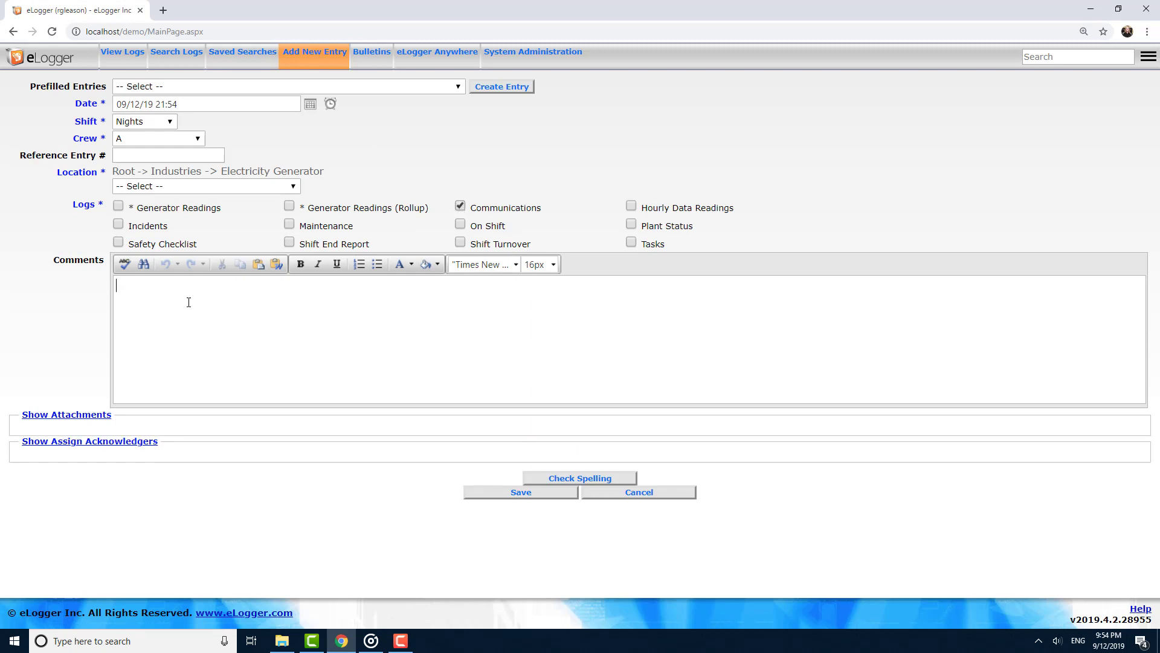
left_click(84, 415)
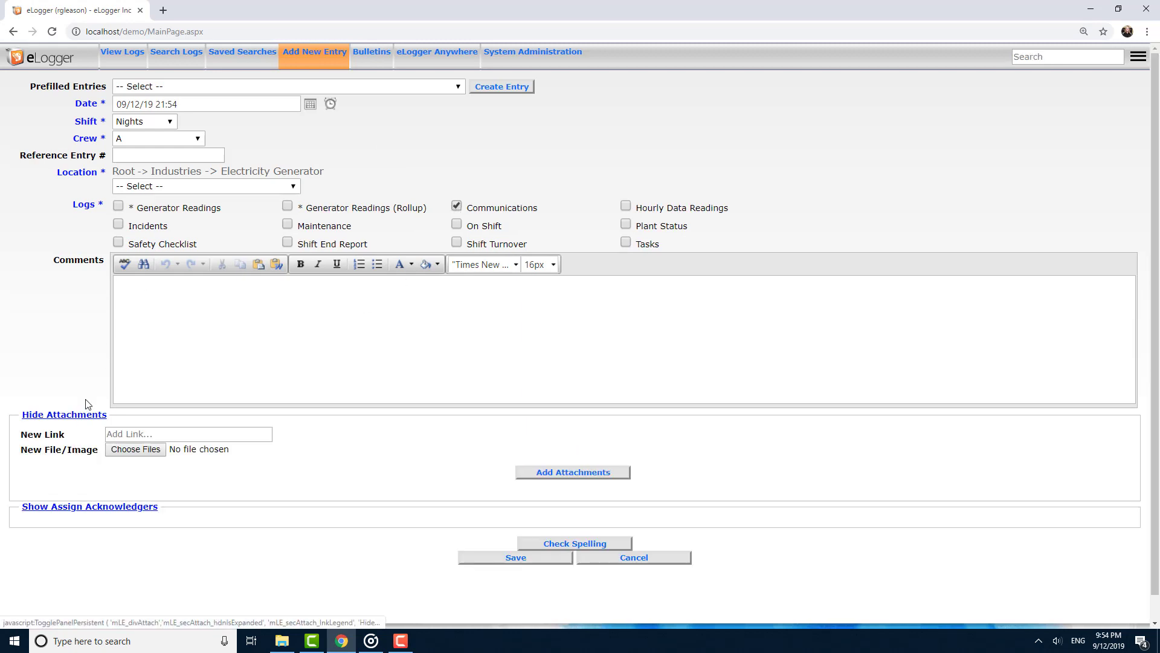
left_click(123, 452)
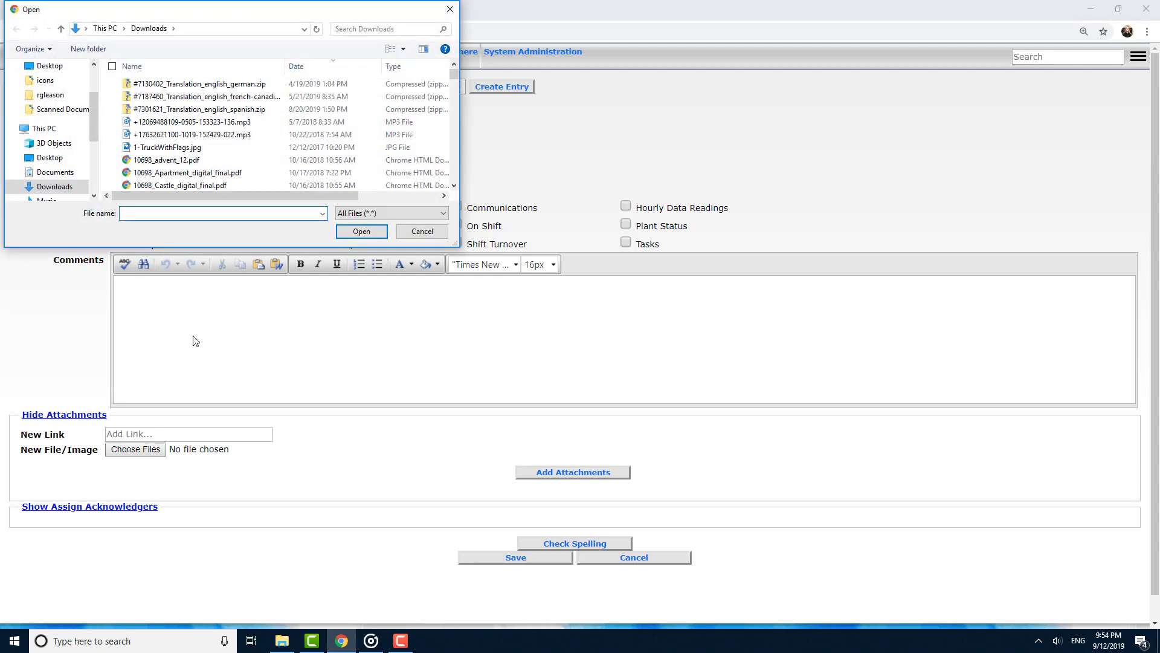
double_click(135, 94)
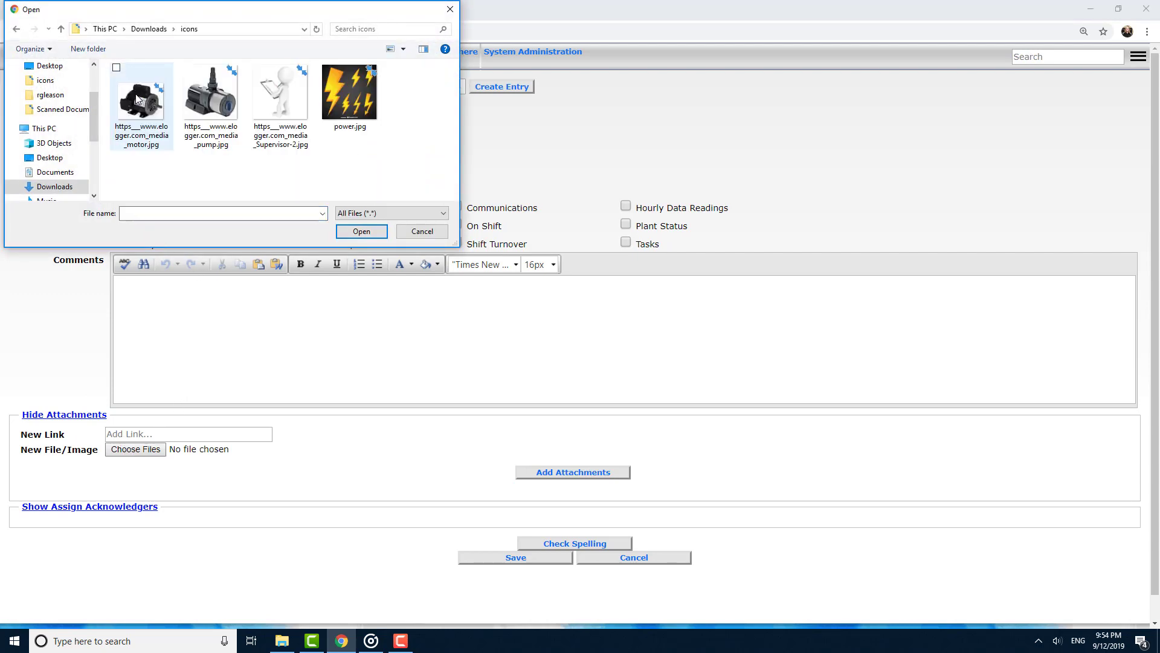
left_click(183, 73)
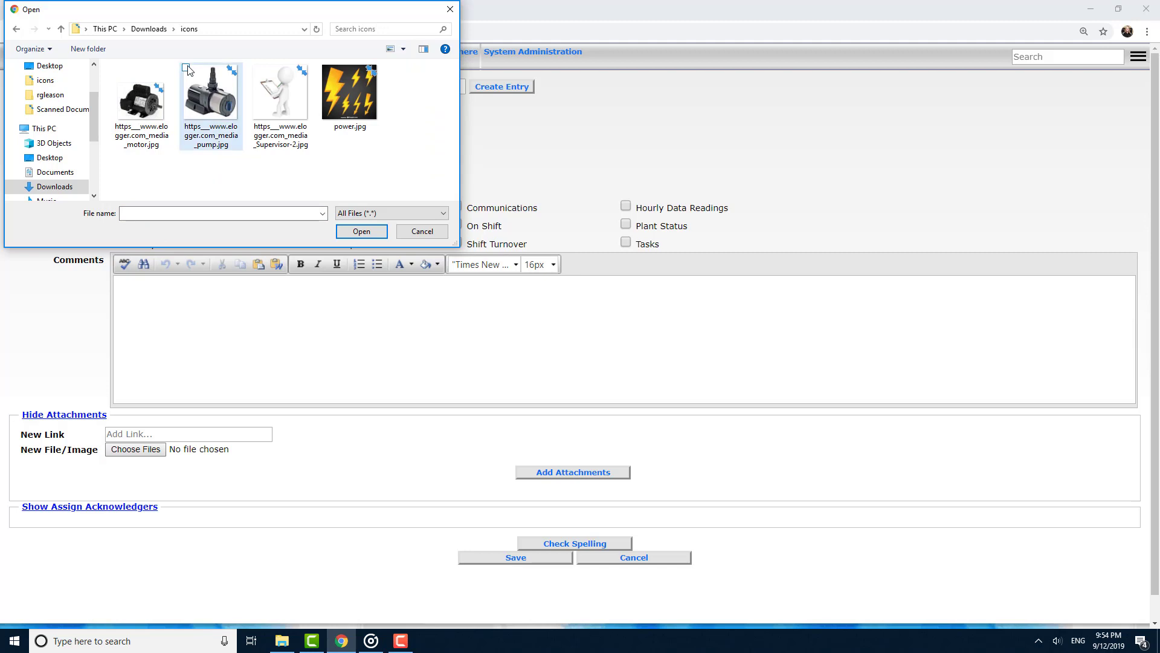
left_click(326, 68)
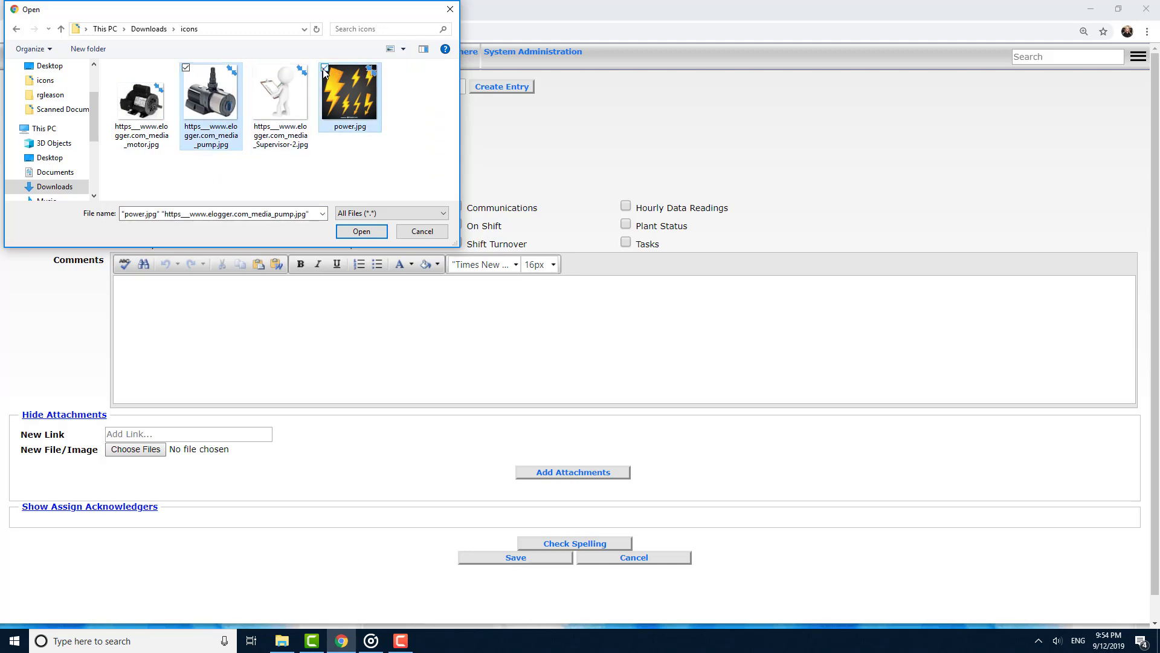
left_click(357, 235)
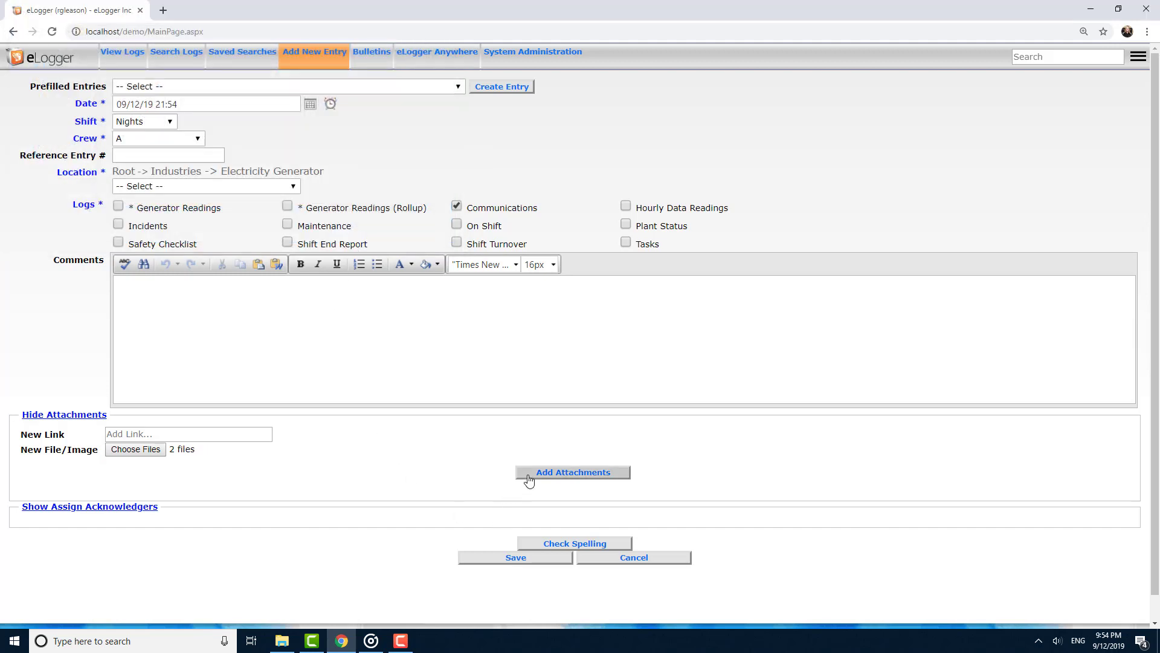
left_click(528, 474)
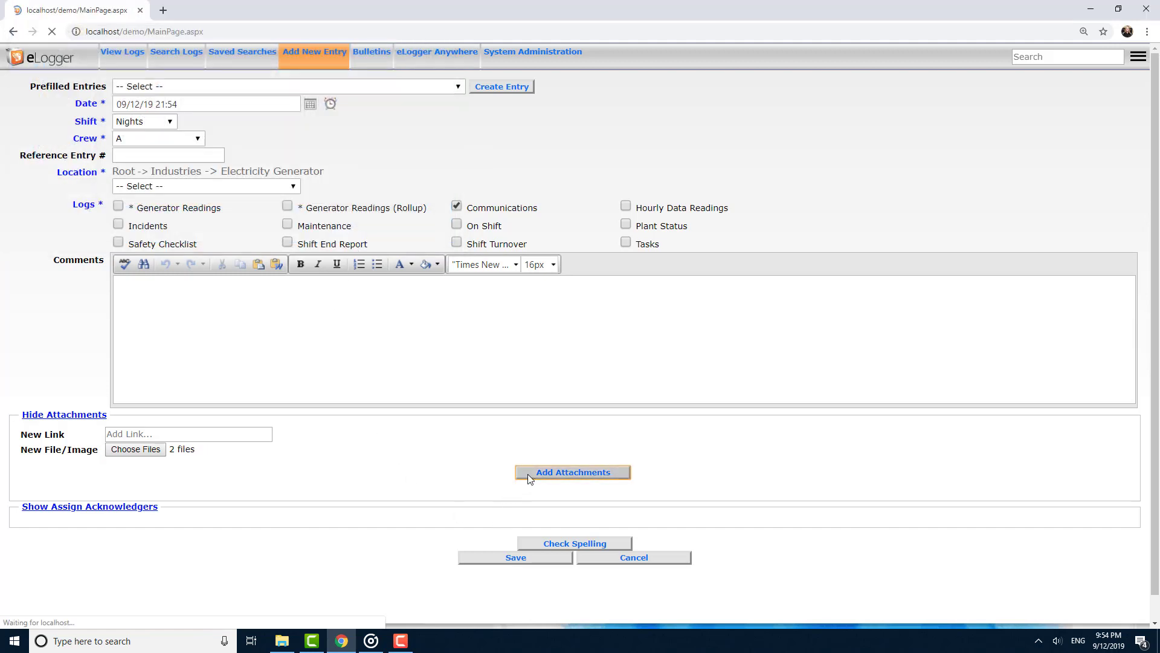
left_click(51, 468)
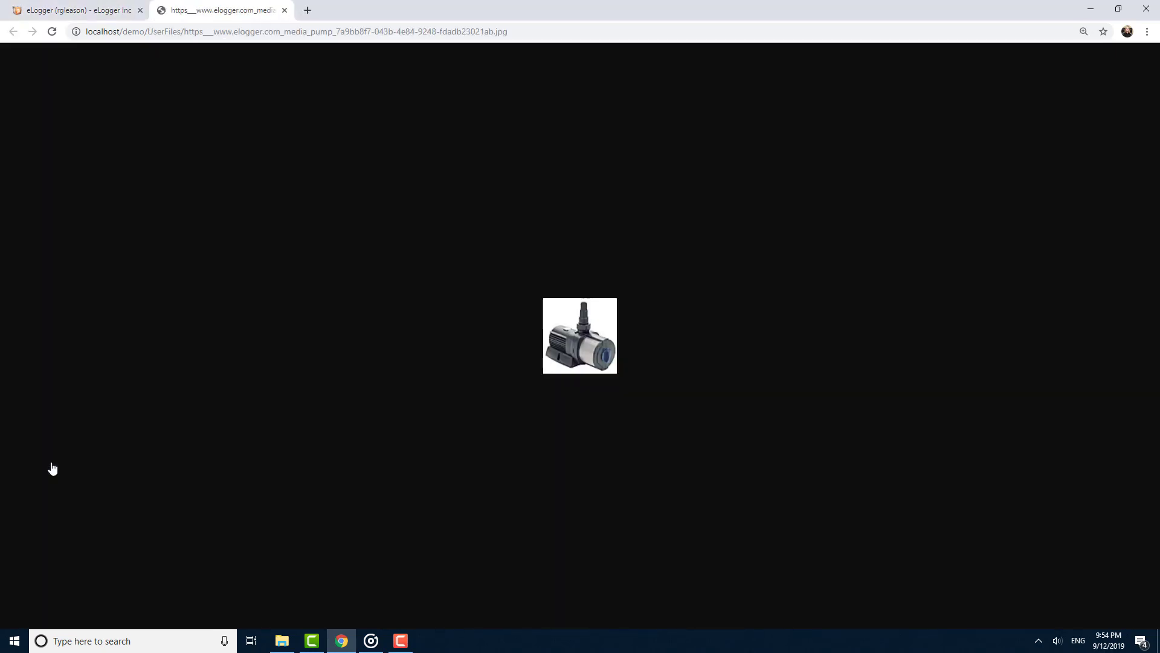
left_click(284, 10)
left_click(120, 505)
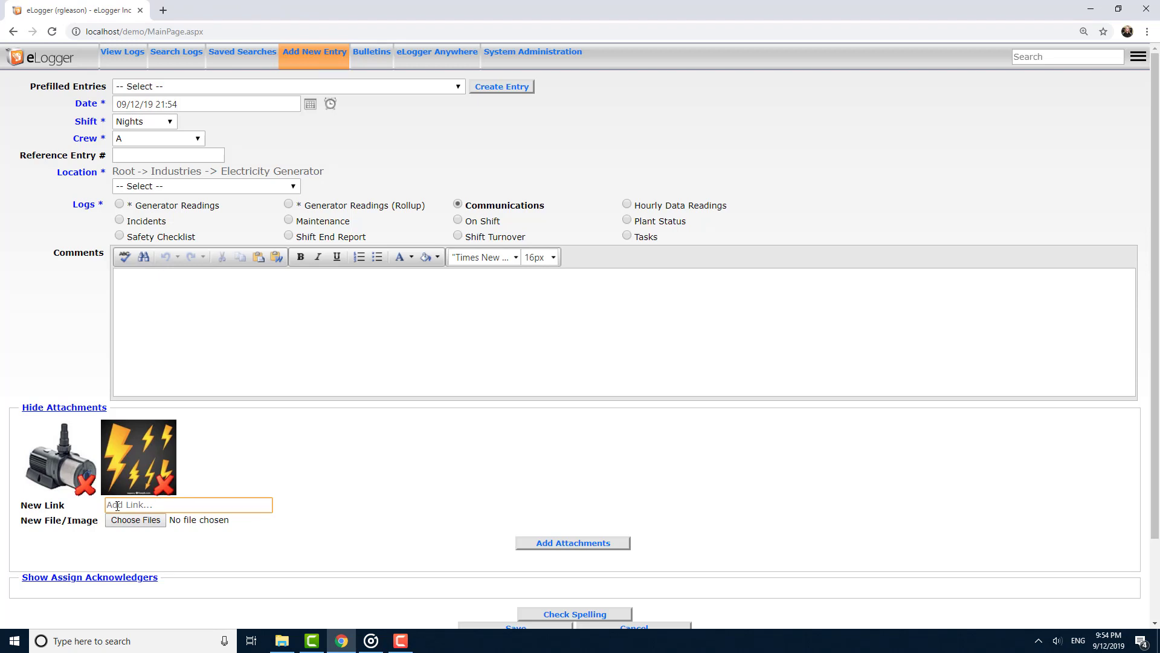
type("www.elogger.com")
left_click(608, 543)
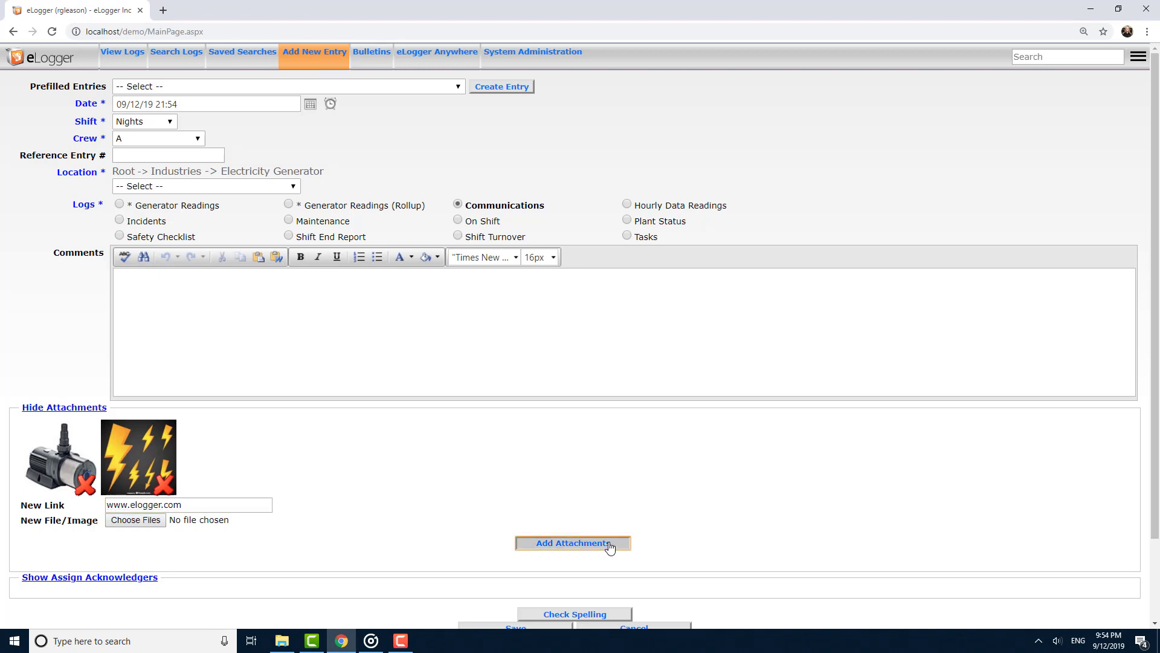
Save the new Communications entry with its image and link attachments.
scroll(484, 499, "down", 3)
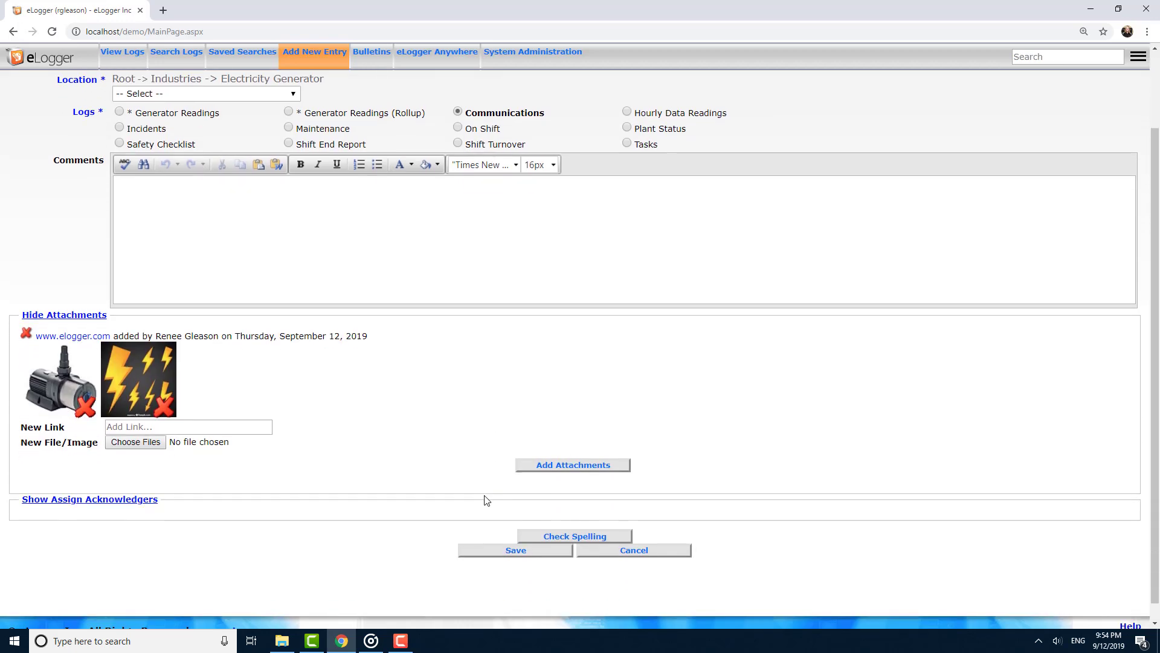
left_click(484, 533)
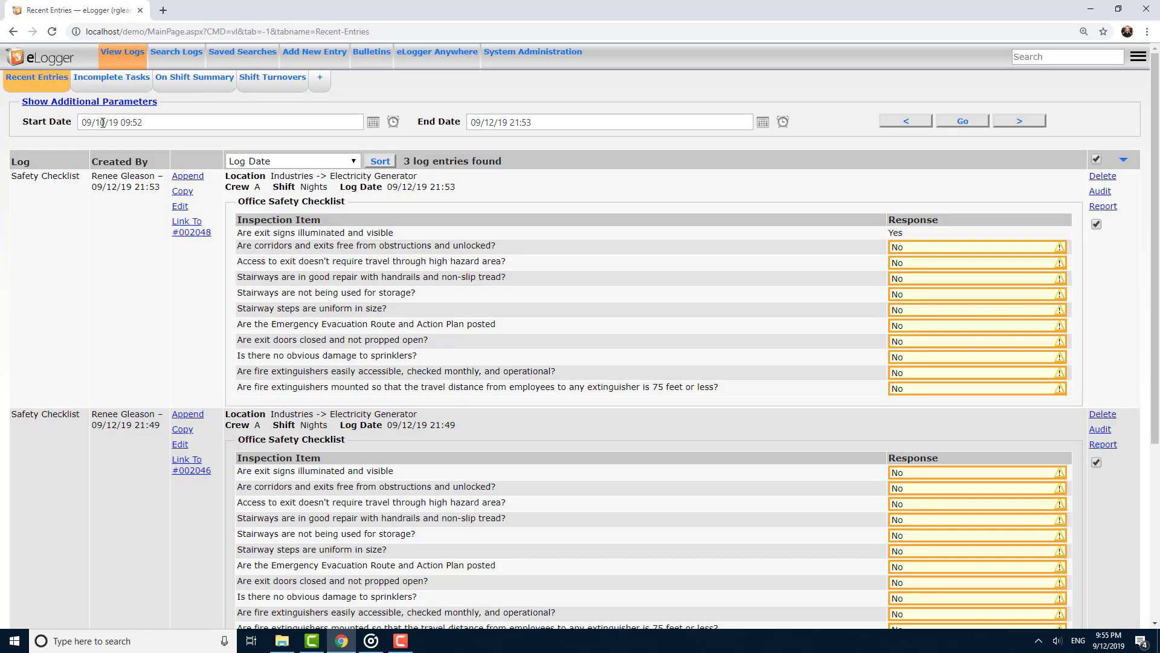
Start another new entry in the Communications log.
scroll(147, 202, "down", 4)
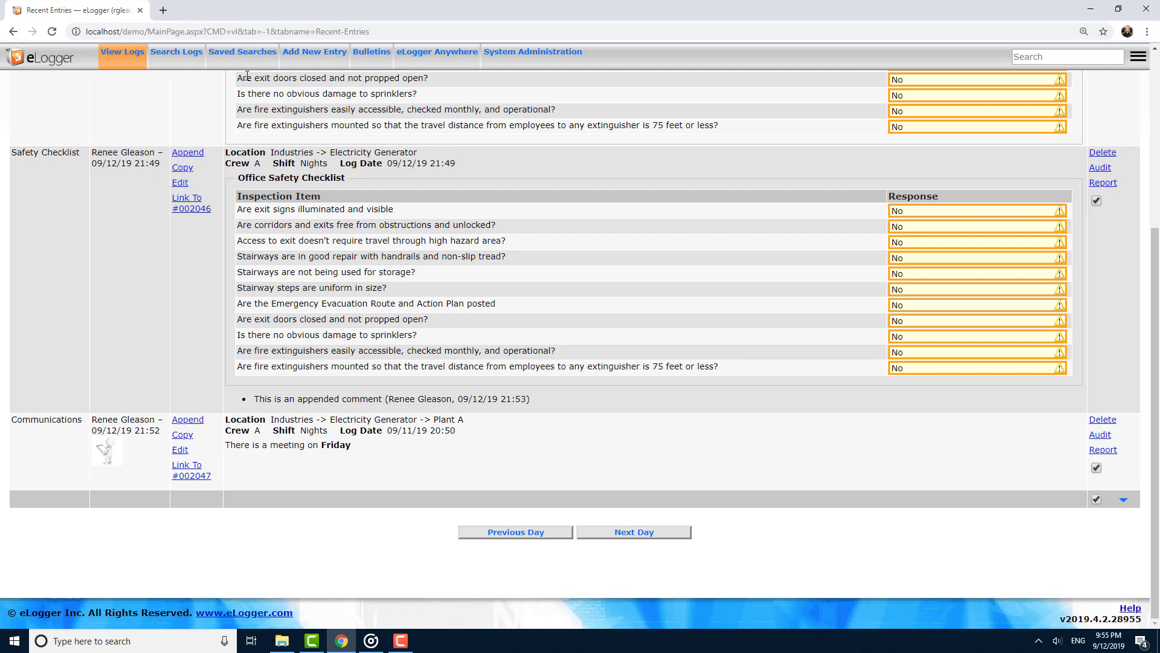
left_click(309, 59)
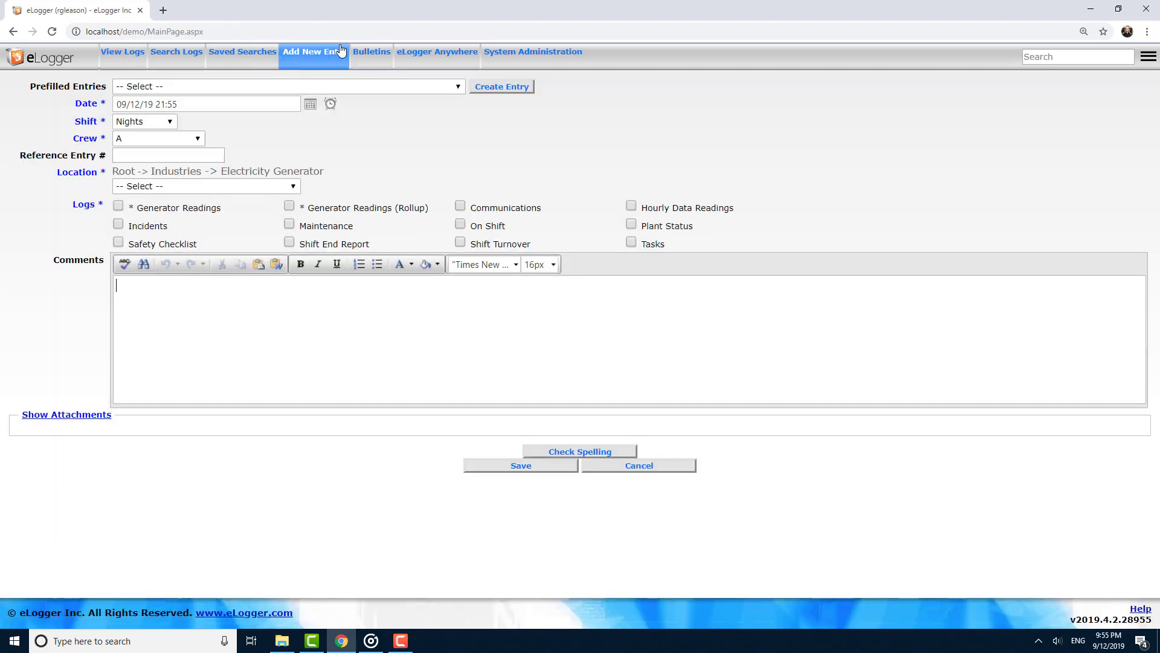
left_click(460, 206)
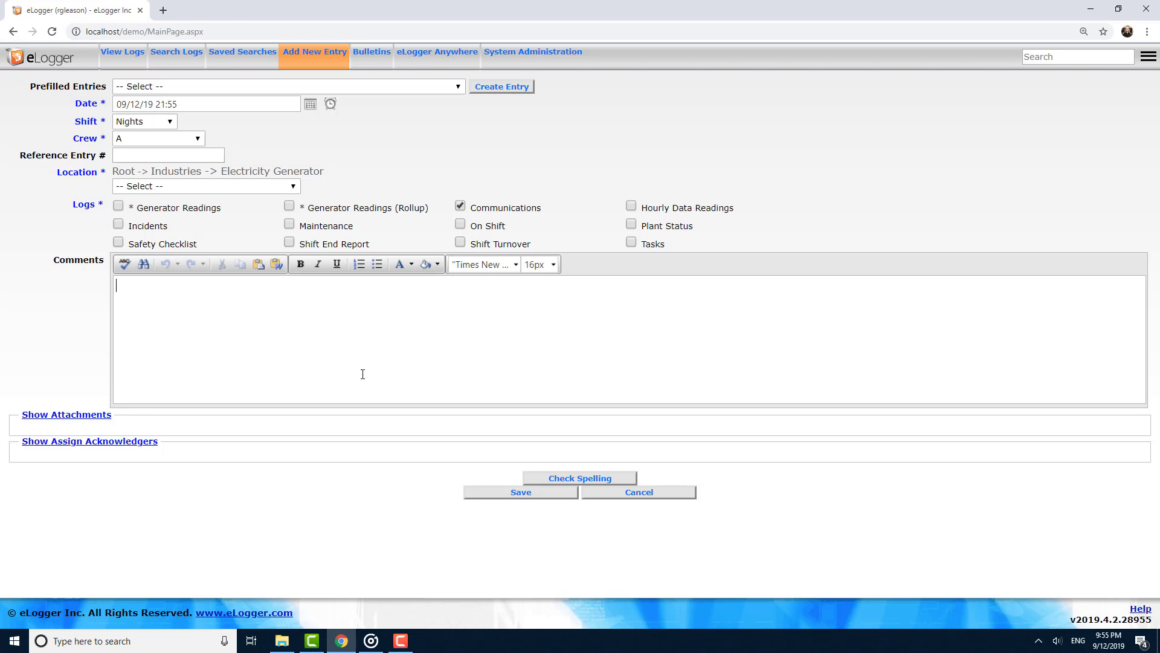
Write a comment naming today's supervisor, foreman and working employees, and save the Communications entry.
type("Today the supervi")
type("sor")
type("BJ, t")
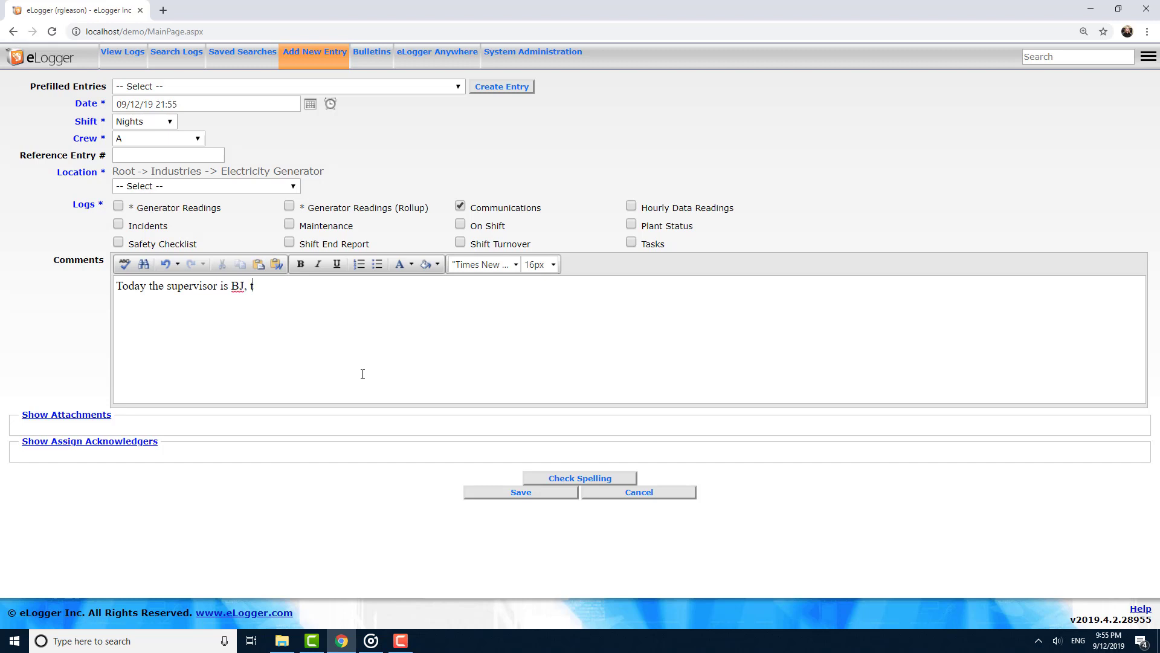
type("he foreman is Andrew, the employes")
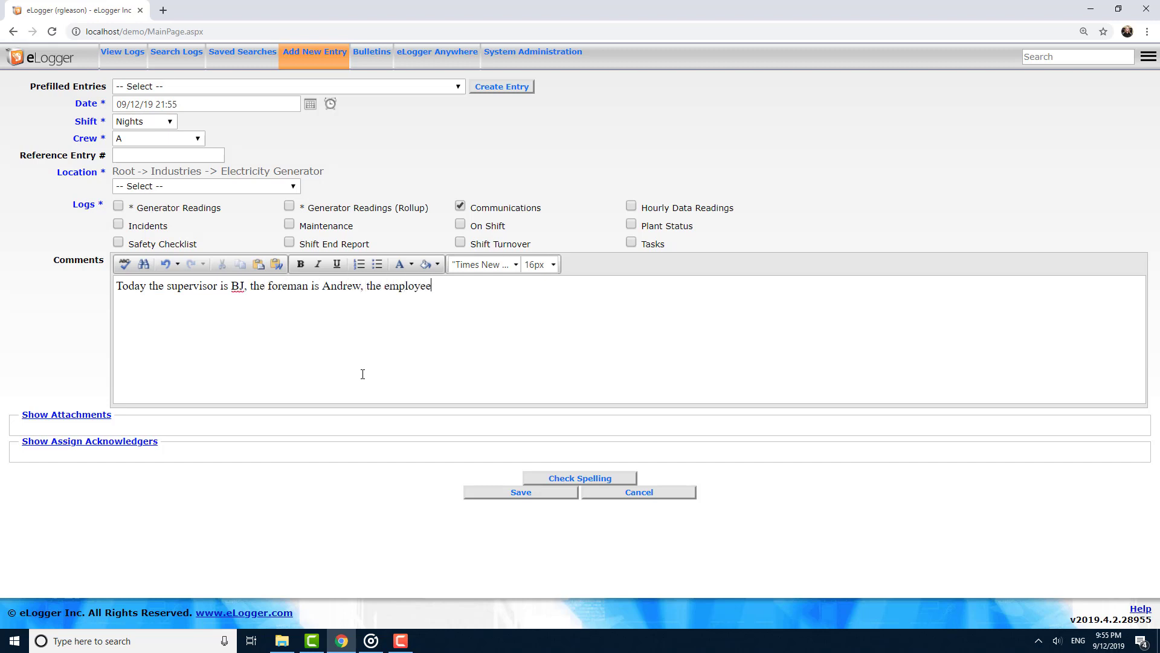
type("s working are Kevin, AJmk")
key("BackSpace")
key("BackSpace")
key("BackSpace")
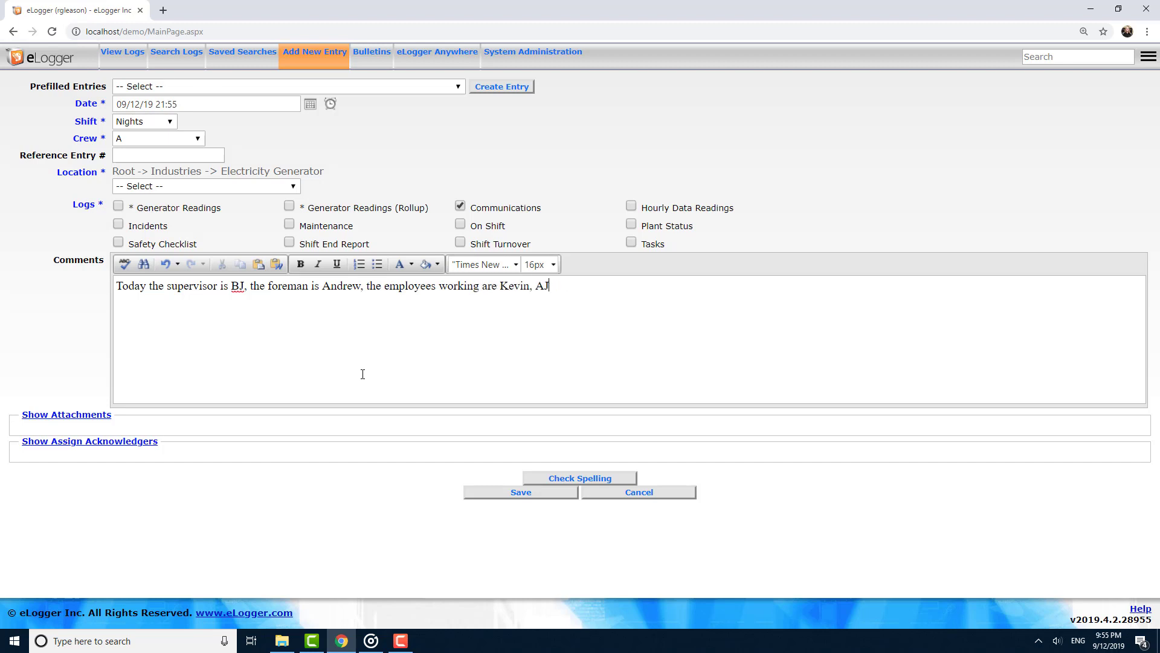
type(", Jane , and Anna")
left_click(487, 492)
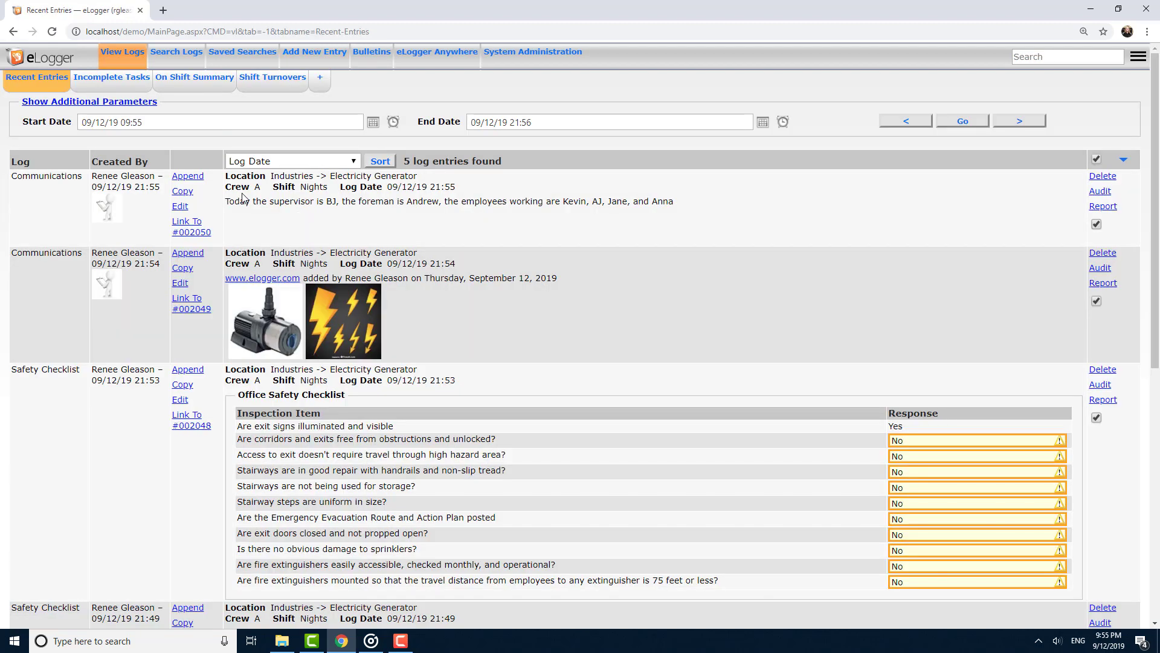
Start a new On Shift entry and choose its supervisor and foreman from the staff lists.
left_click(309, 56)
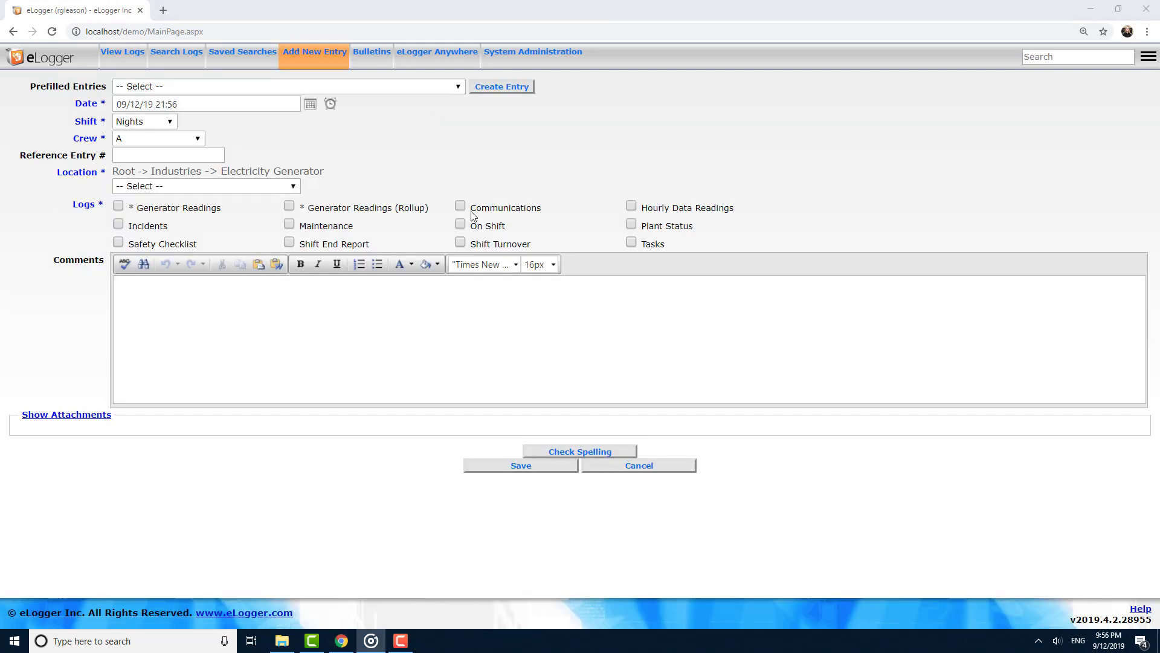
left_click(461, 224)
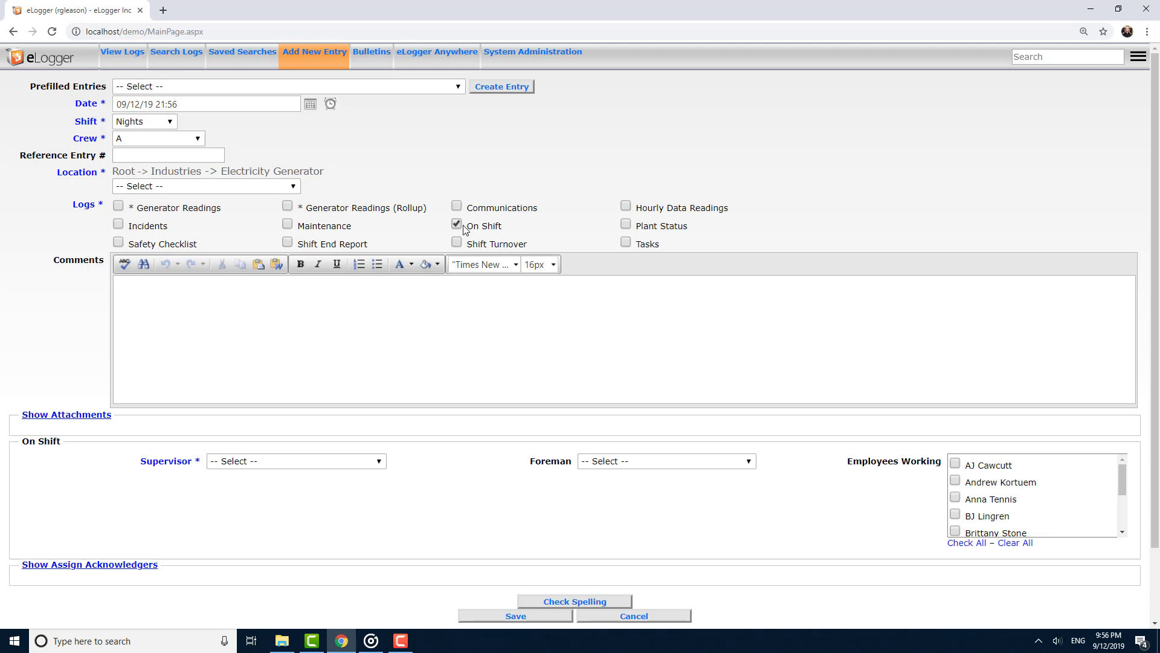
left_click(326, 461)
left_click(273, 328)
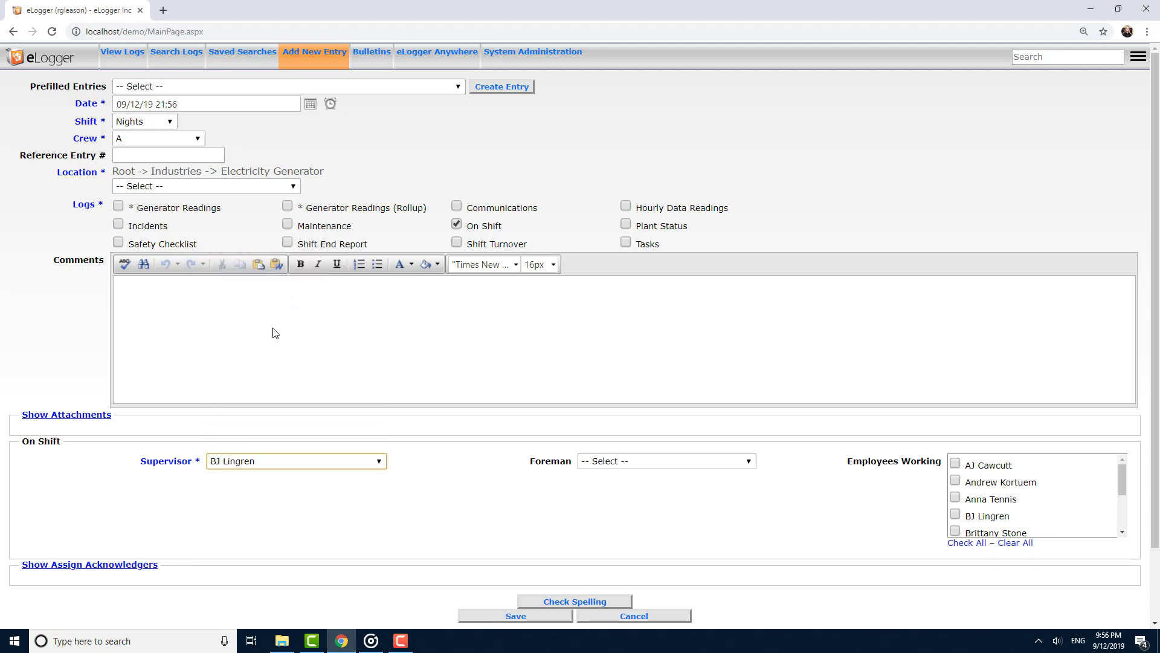
left_click(598, 462)
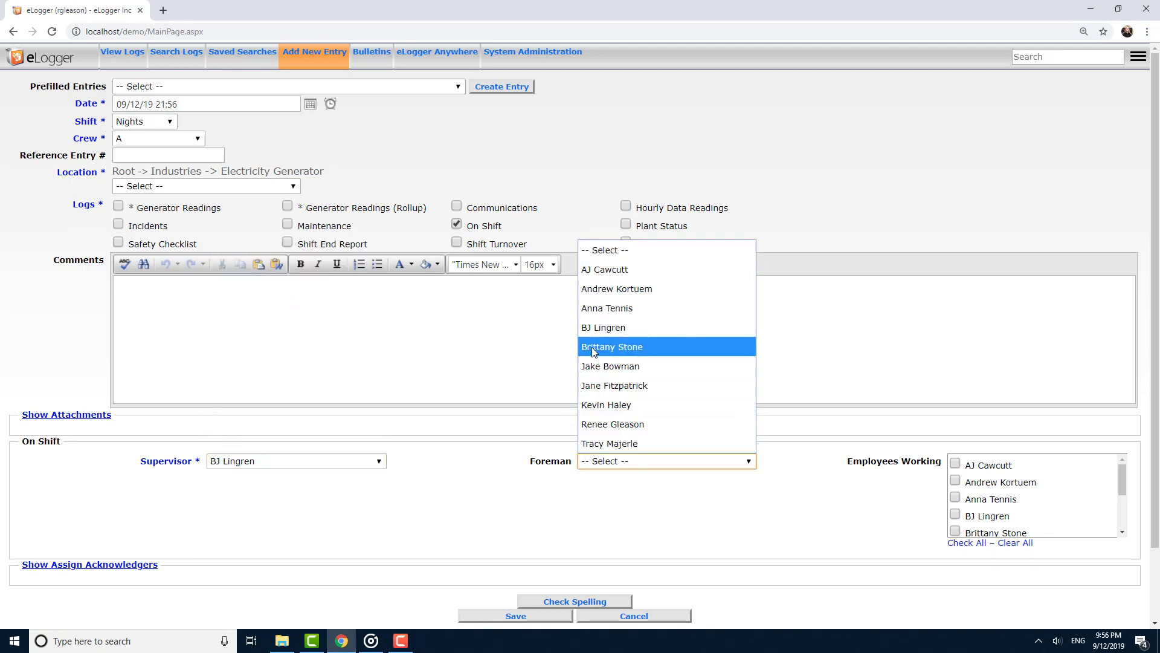
left_click(602, 291)
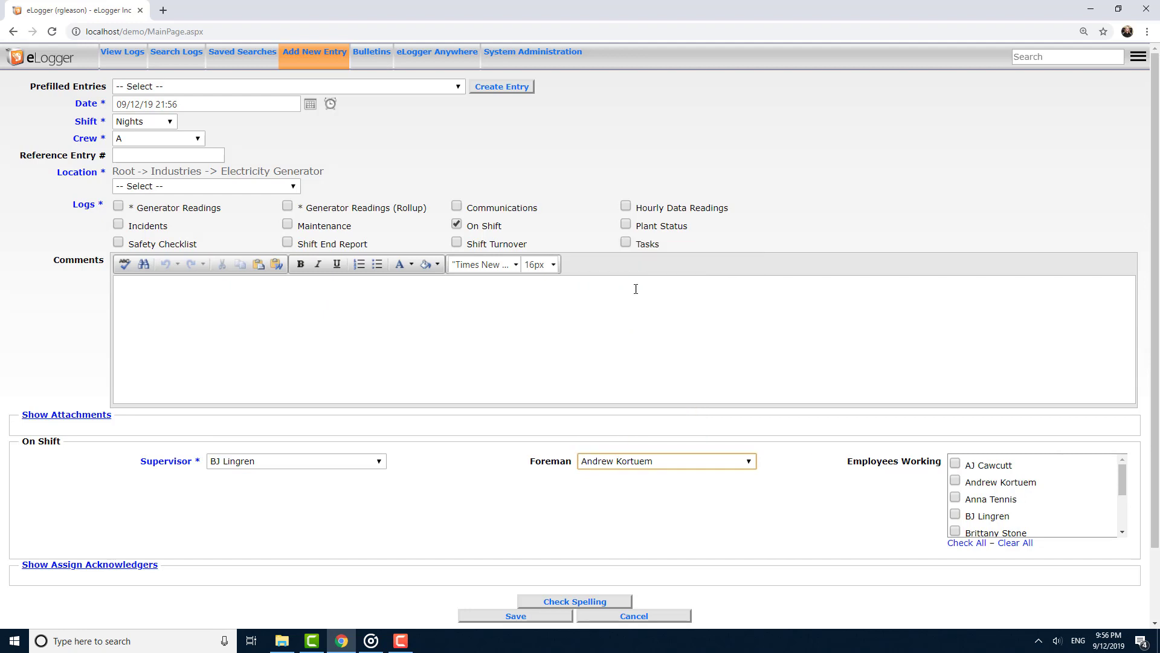
Tick six staff members as employees working and save the On Shift entry.
left_click(982, 465)
left_click(974, 502)
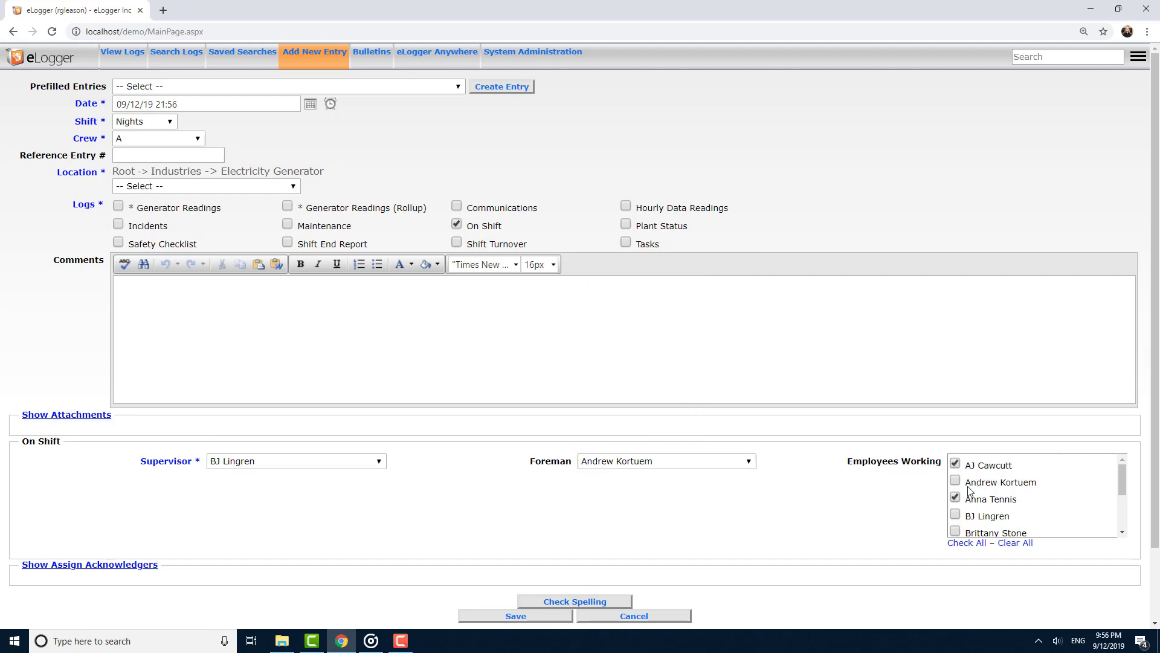
left_click(1003, 516)
left_click(997, 484)
left_click(1123, 531)
left_click(1122, 532)
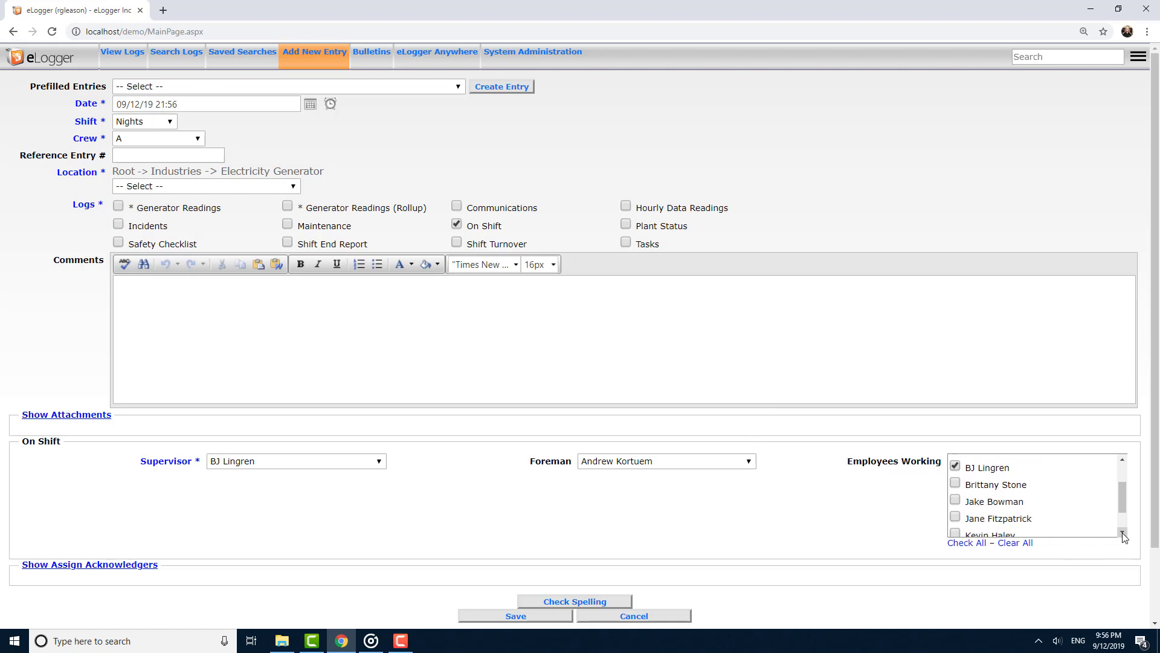
left_click(1122, 531)
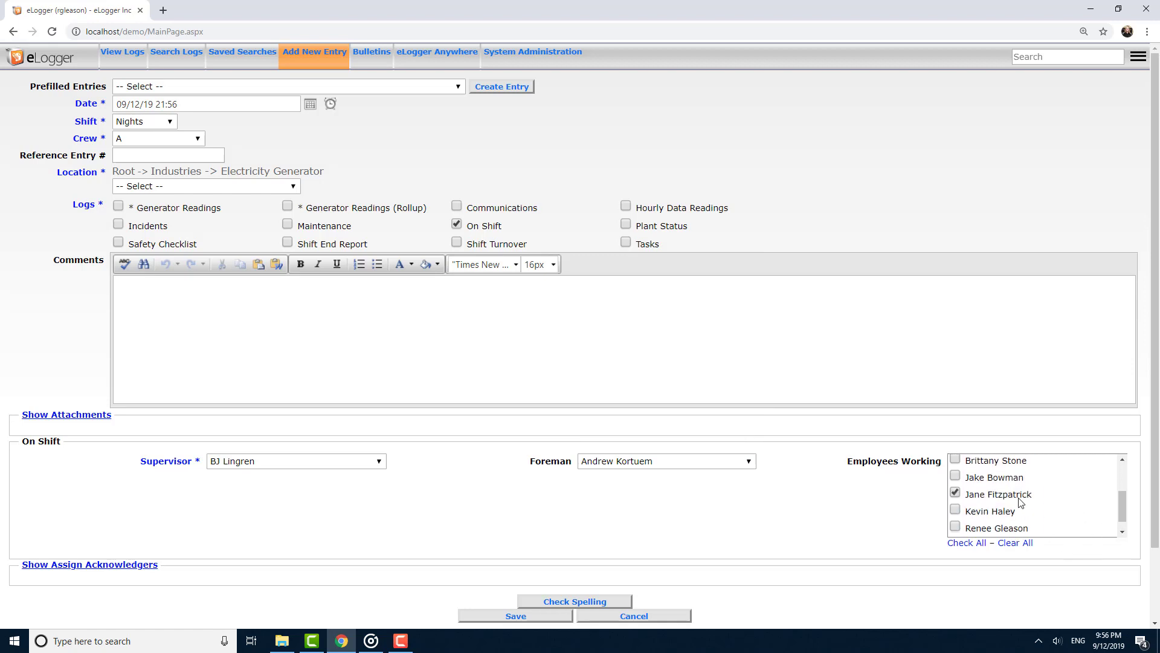
left_click(1007, 516)
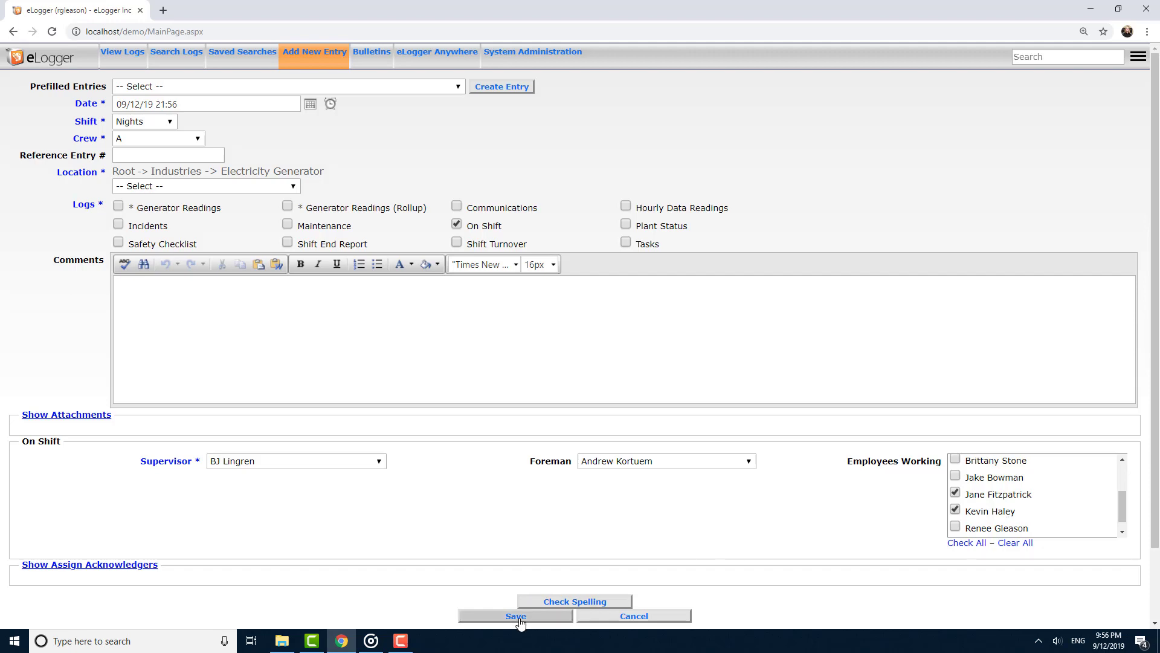
left_click(519, 620)
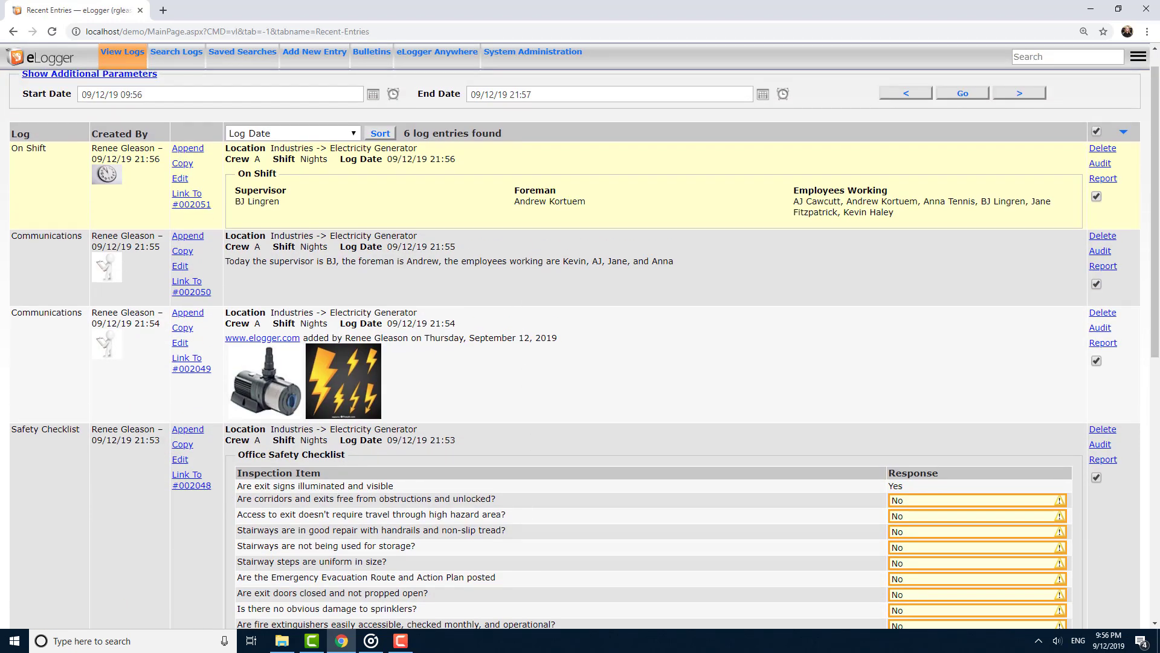
Start a new Maintenance entry with the comment "The pump broke".
key("alt+Tab")
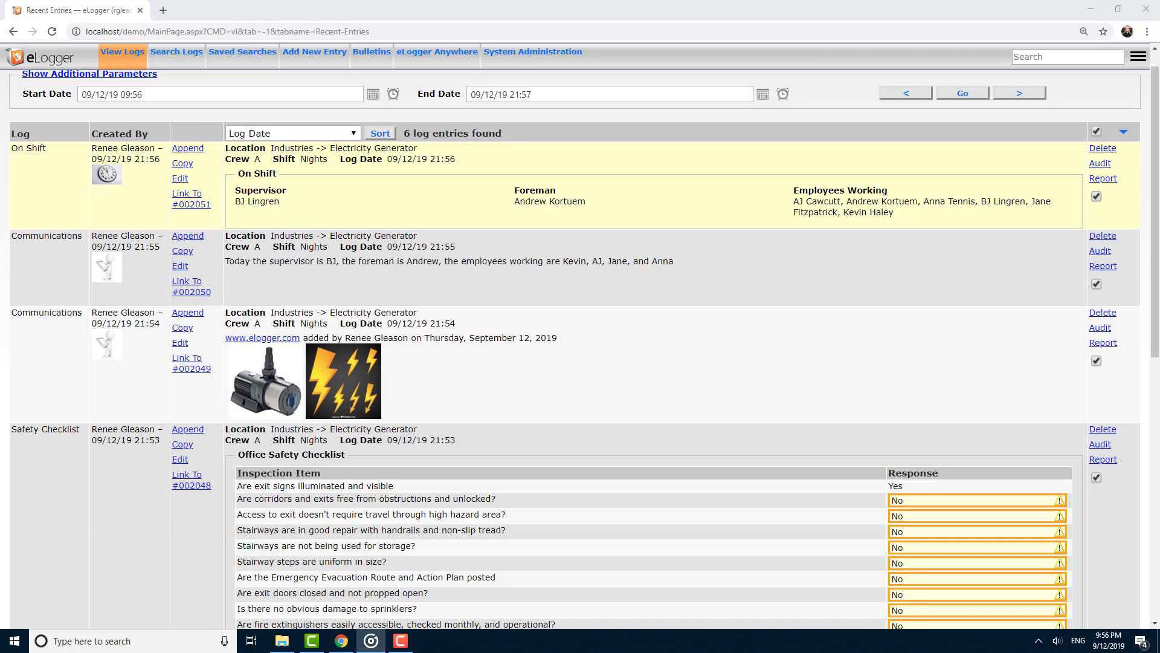
left_click(320, 53)
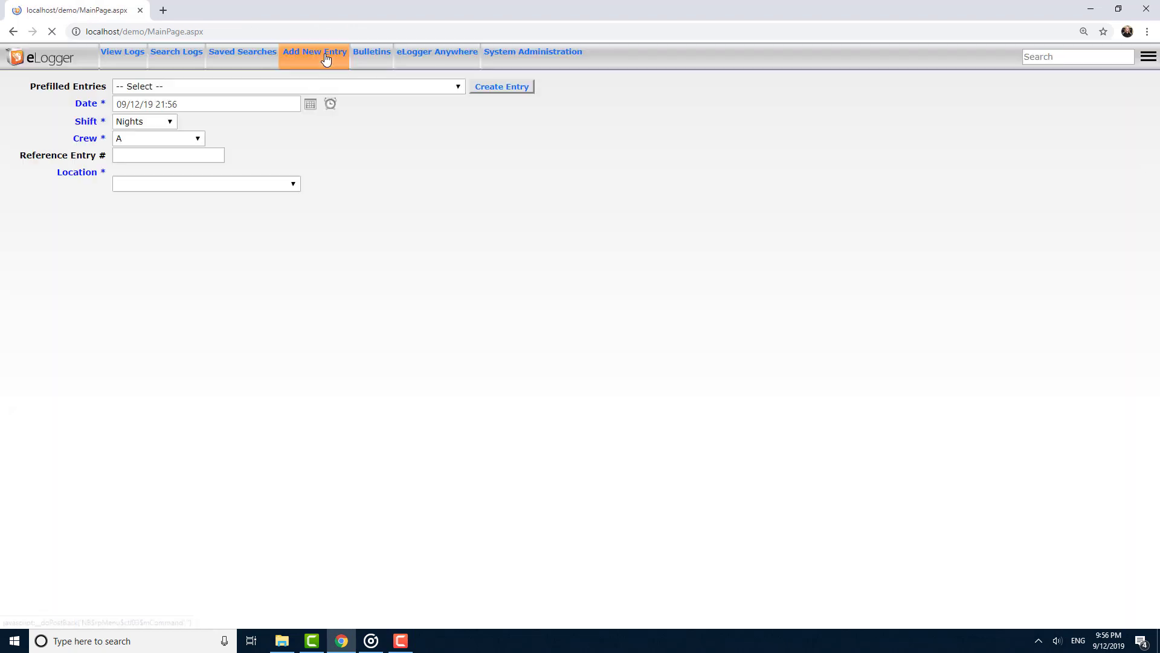
left_click(338, 228)
left_click(316, 350)
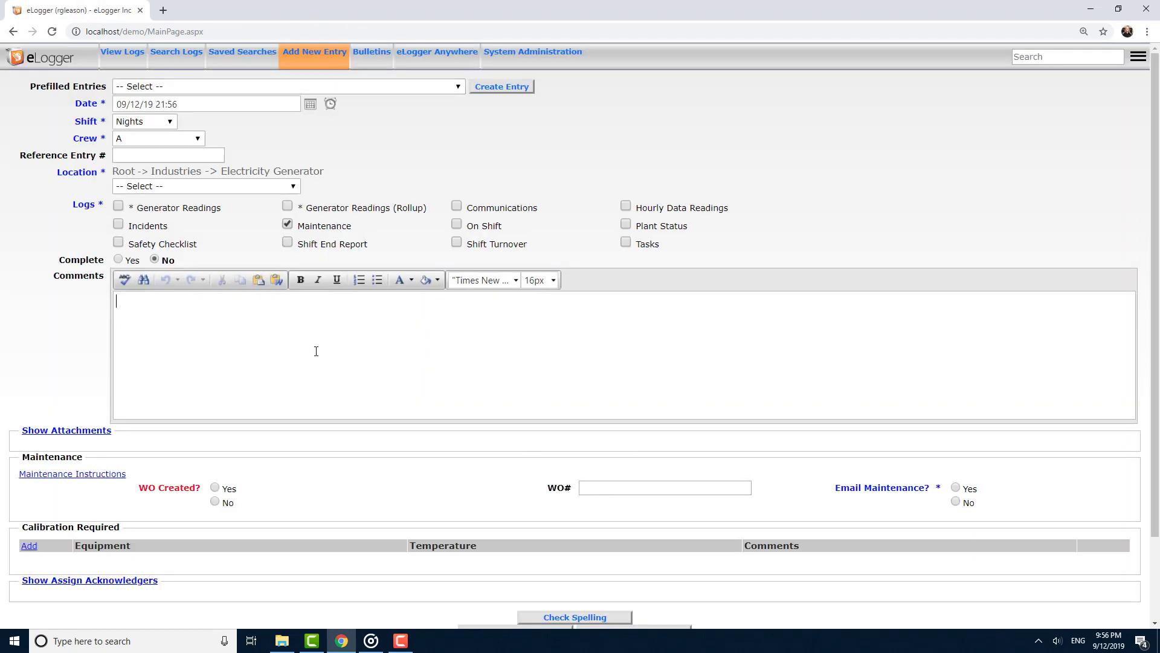
type("The pump broke")
Mark the work order as created with WO# 384553 and try to save the entry.
scroll(284, 434, "down", 1)
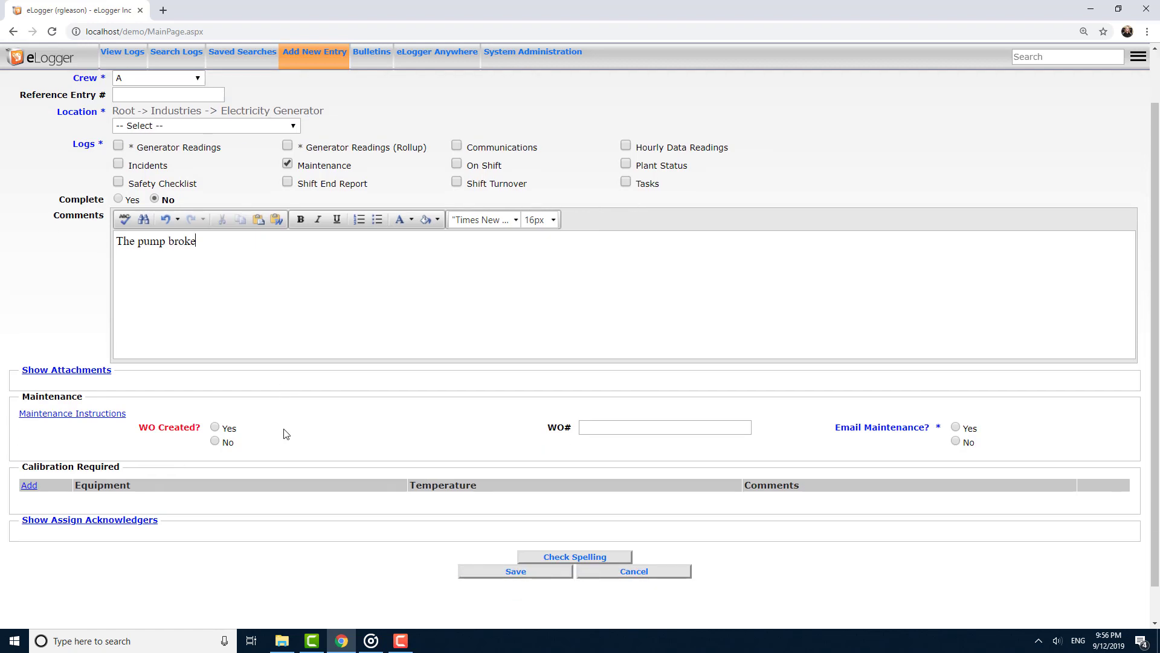
left_click(217, 426)
left_click(659, 426)
type("384553")
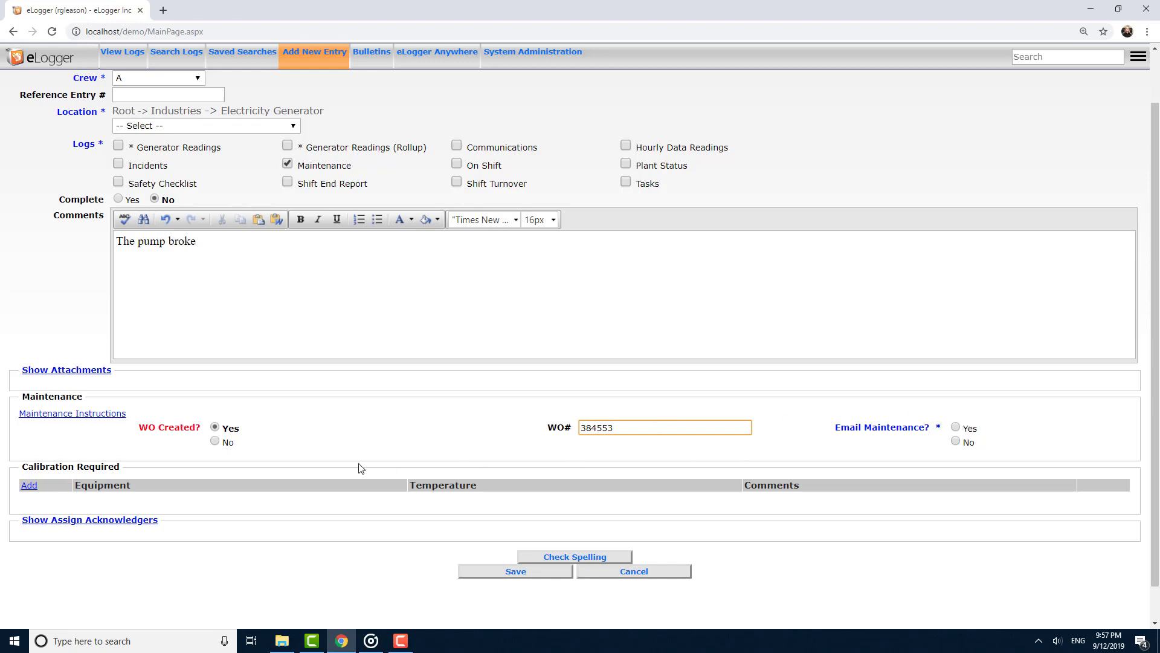
left_click(510, 573)
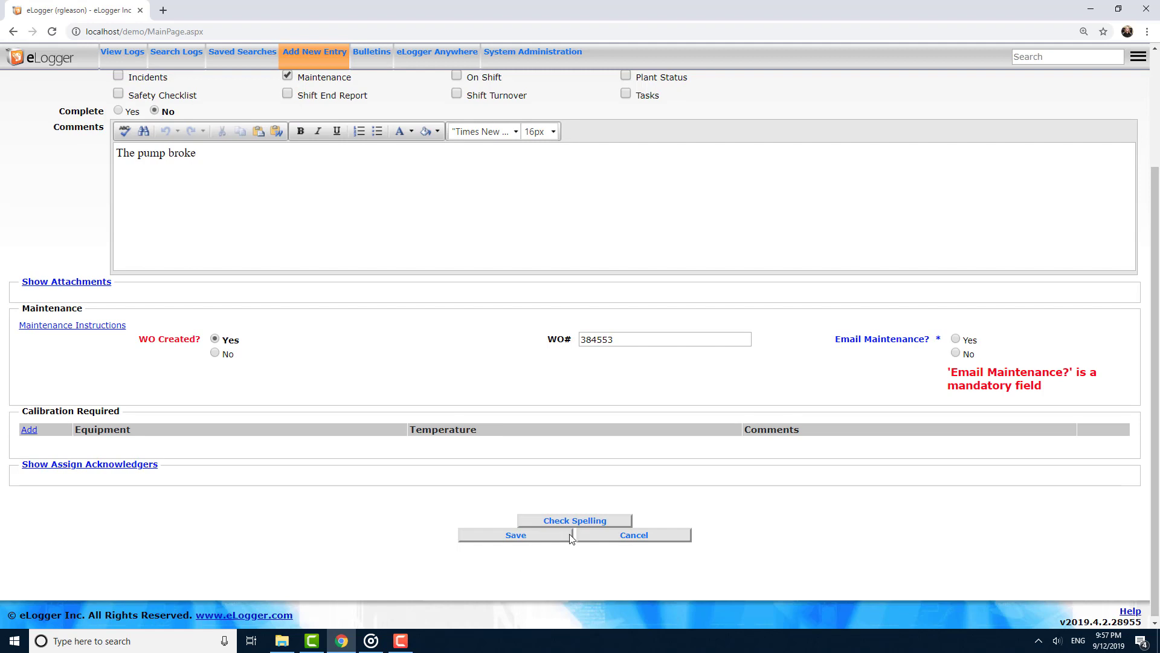
Set Email Maintenance to Yes and add a Calibration Required row.
left_click(956, 339)
left_click(27, 430)
scroll(421, 395, "down", 1)
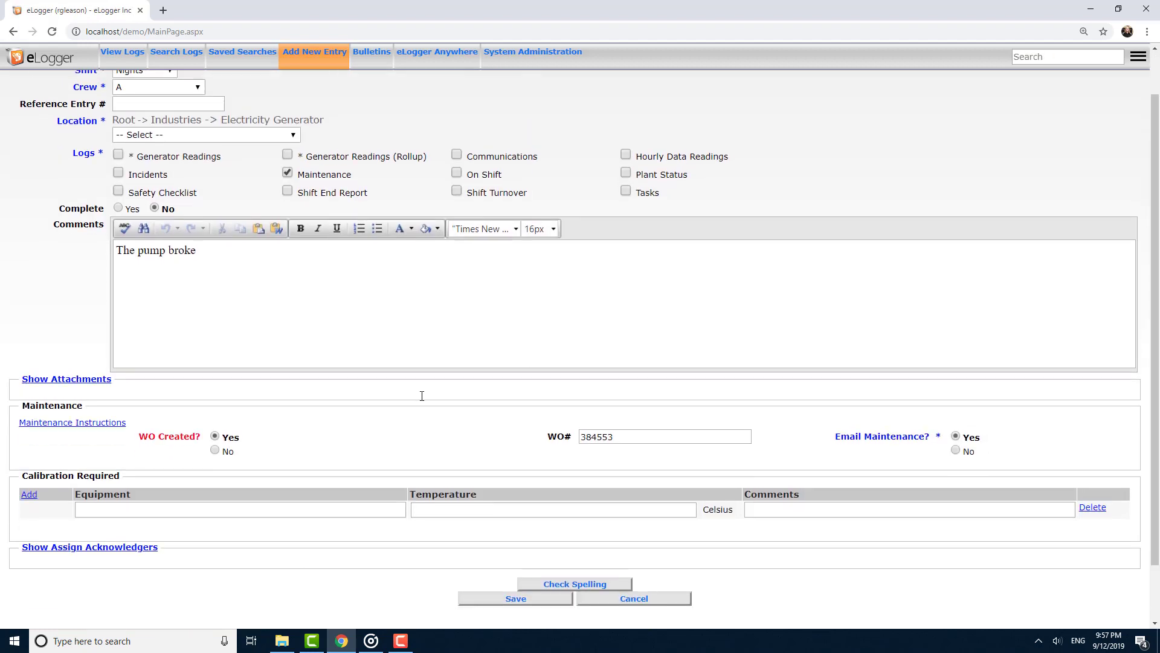
scroll(422, 395, "down", 1)
Fill the calibration row with equipment Pump at 23 Celsius and save the Maintenance entry.
left_click(278, 444)
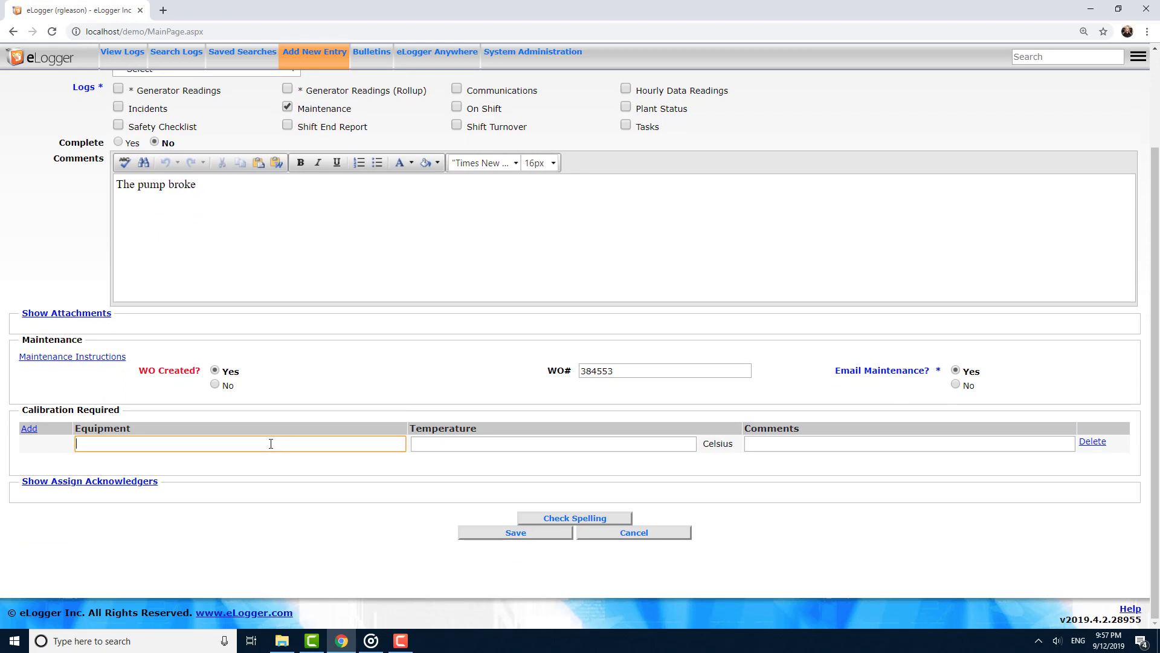
type("Pump")
key("Tab")
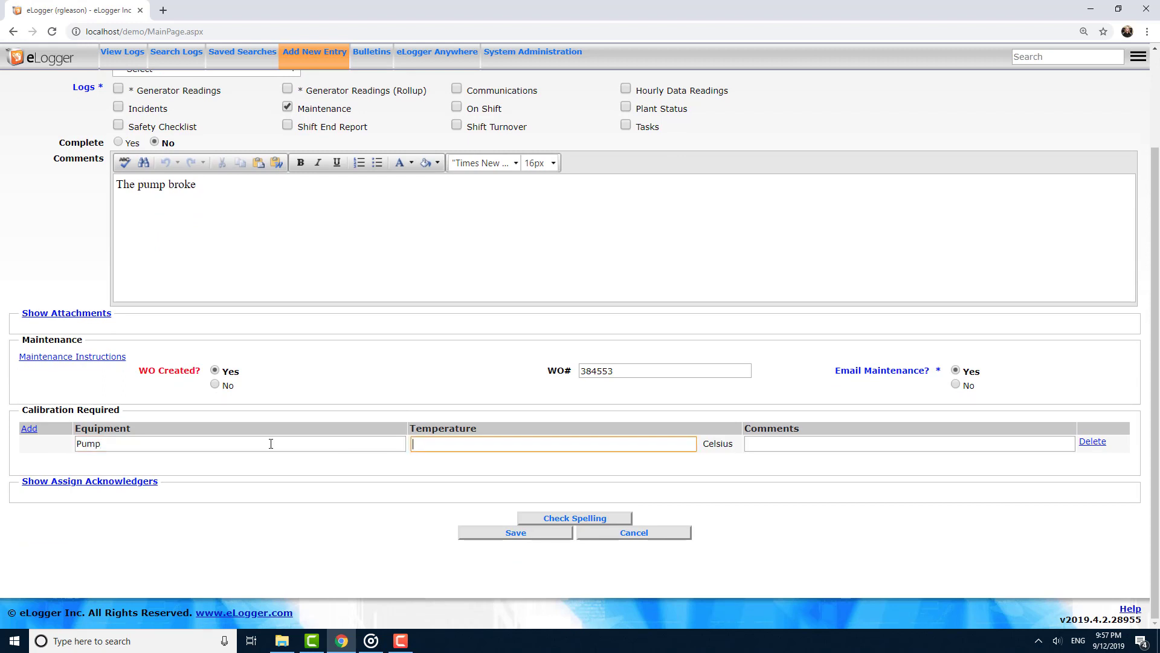
type("23")
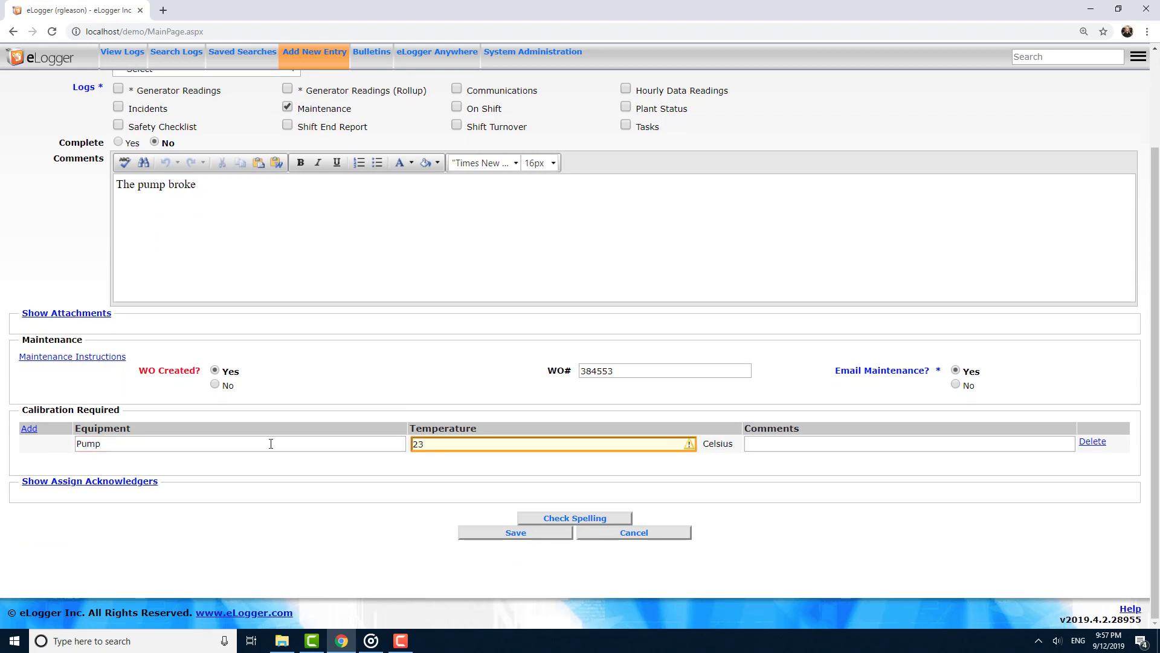
key("Tab")
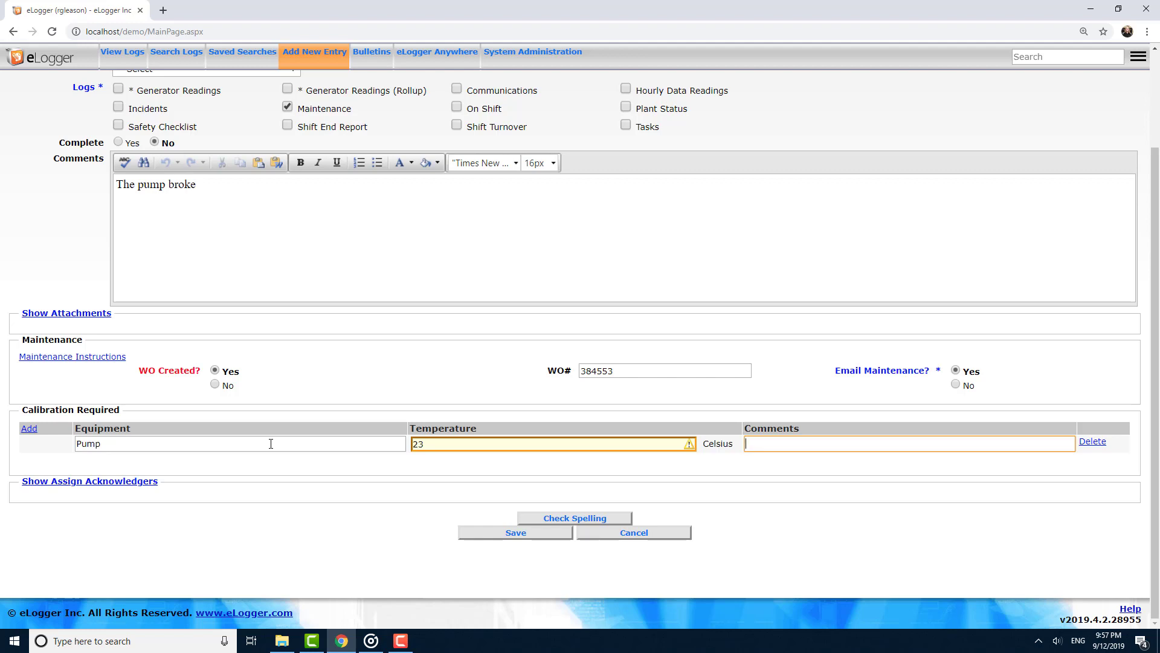
left_click(463, 535)
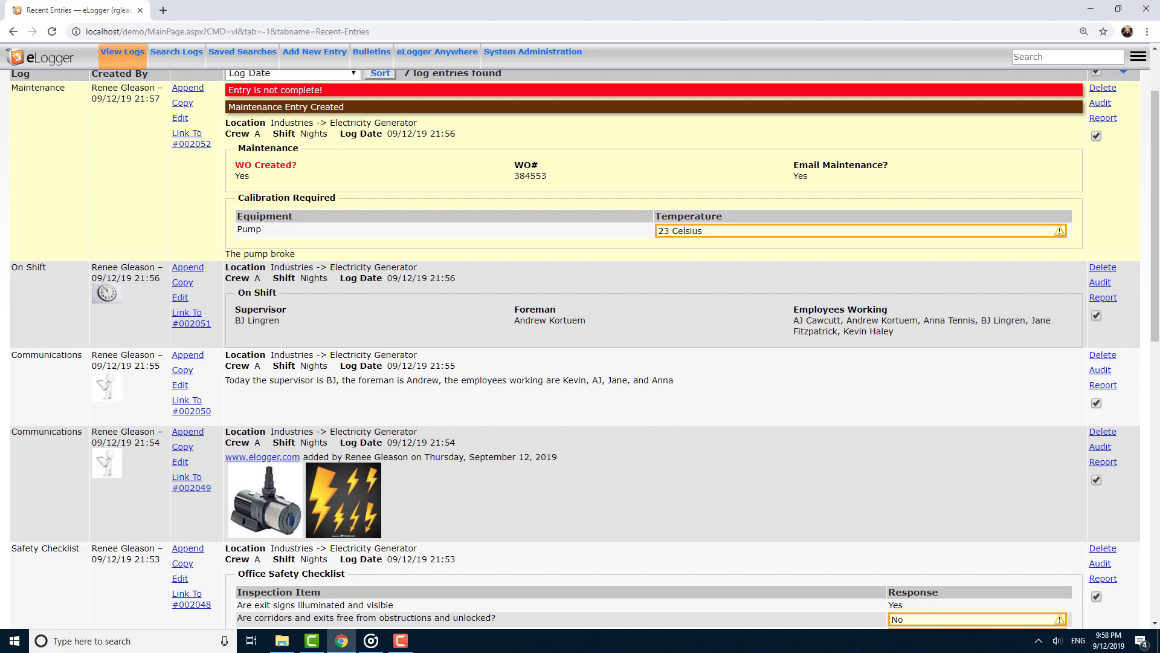
Switch to the Gmail tab and open the linked entry from the Maintenance notification email.
left_click(55, 427)
key("alt+Tab")
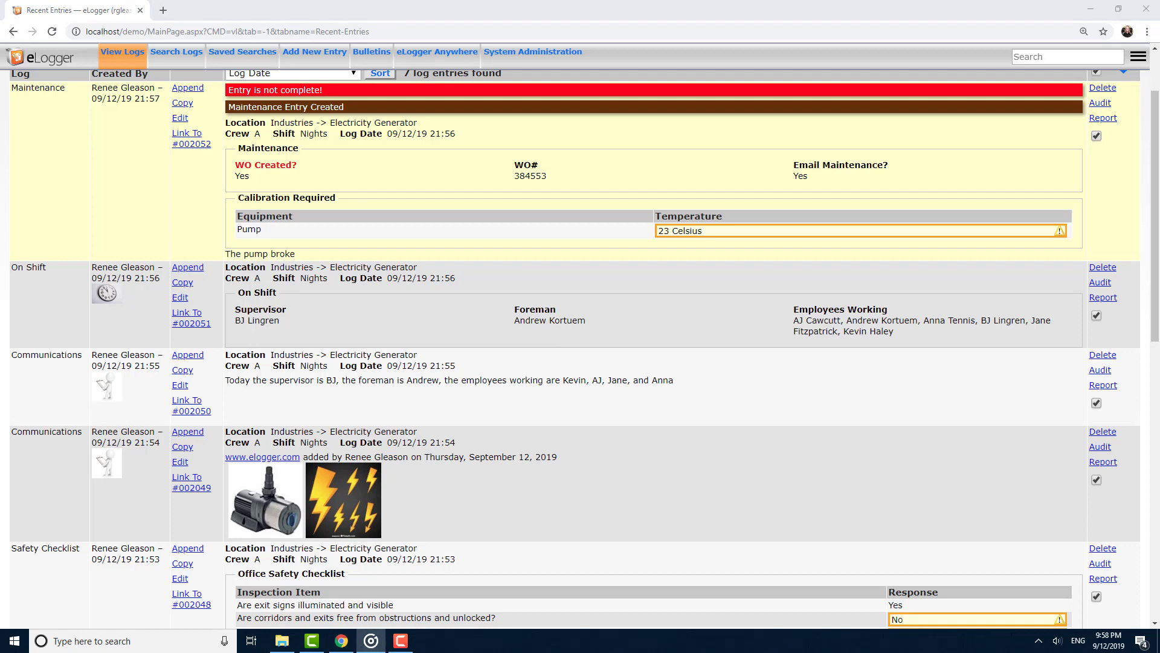
left_click(204, 16)
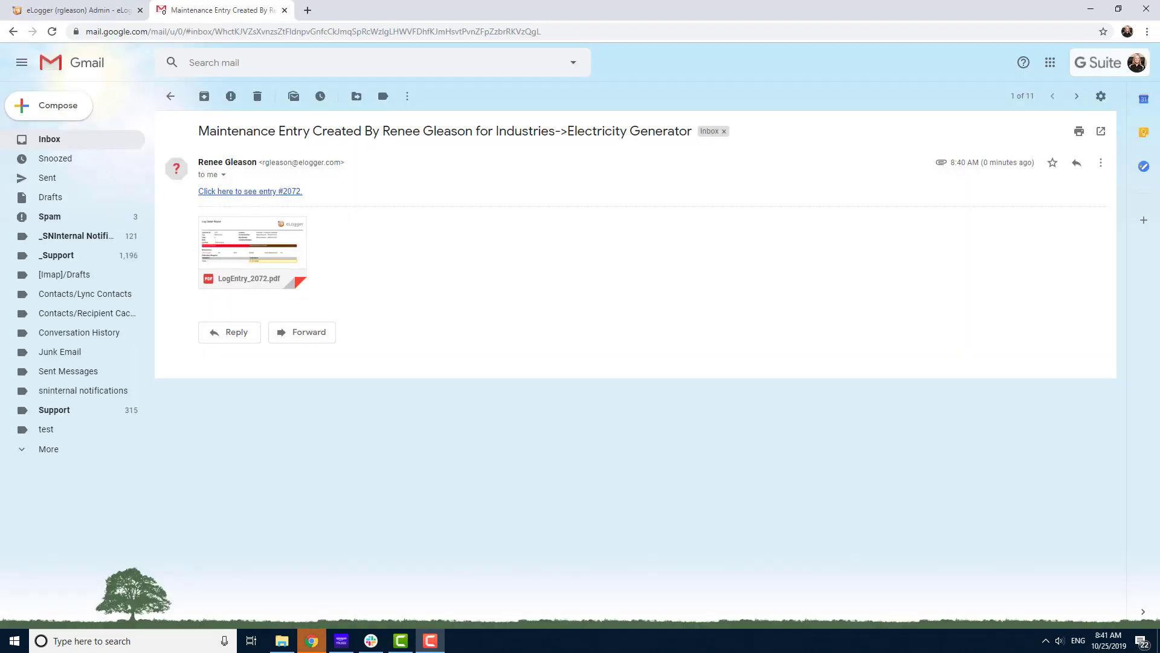
left_click(236, 193)
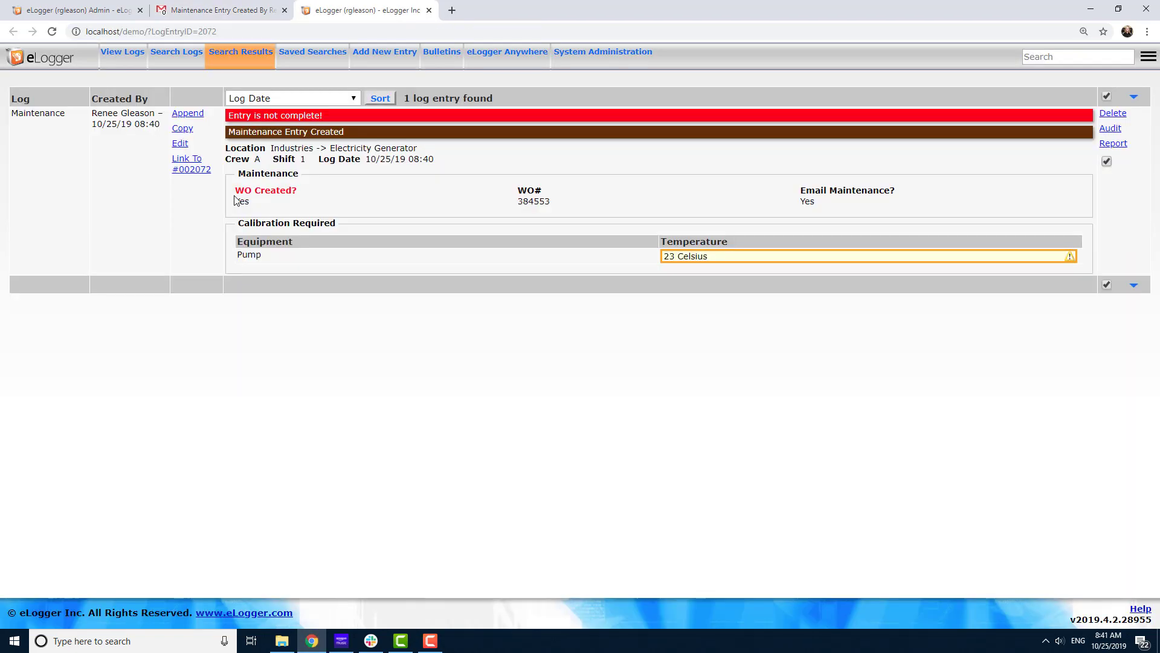
Return to the Maintenance notification email and open its attached LogEntry_2072.pdf.
left_click(222, 11)
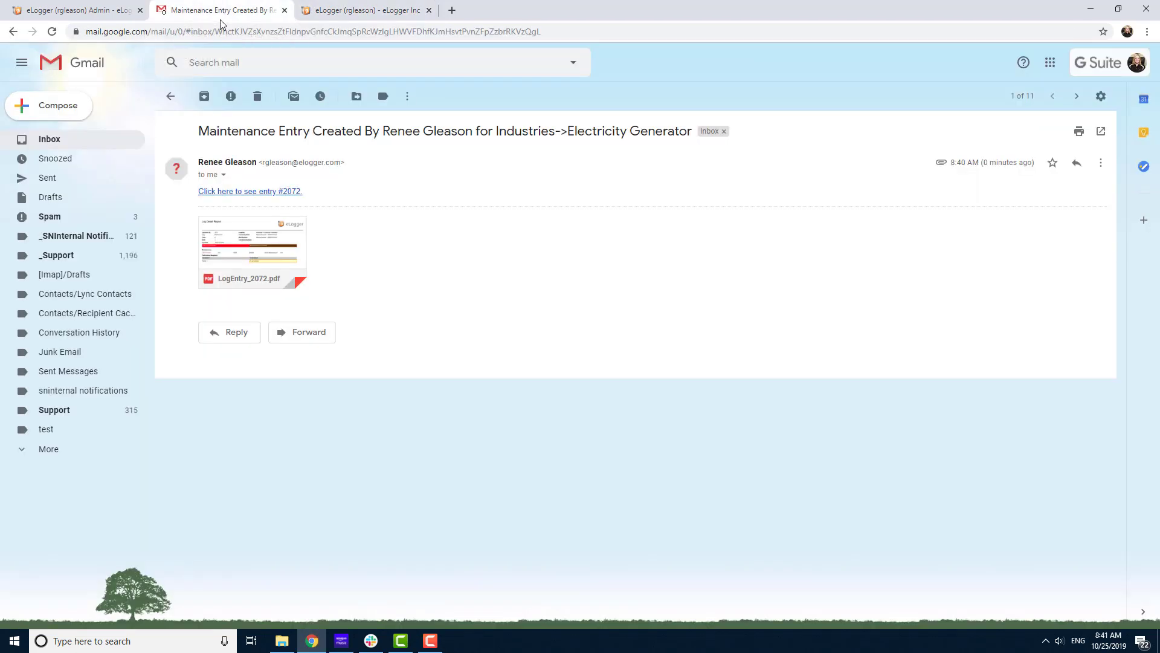
mouse_move(245, 279)
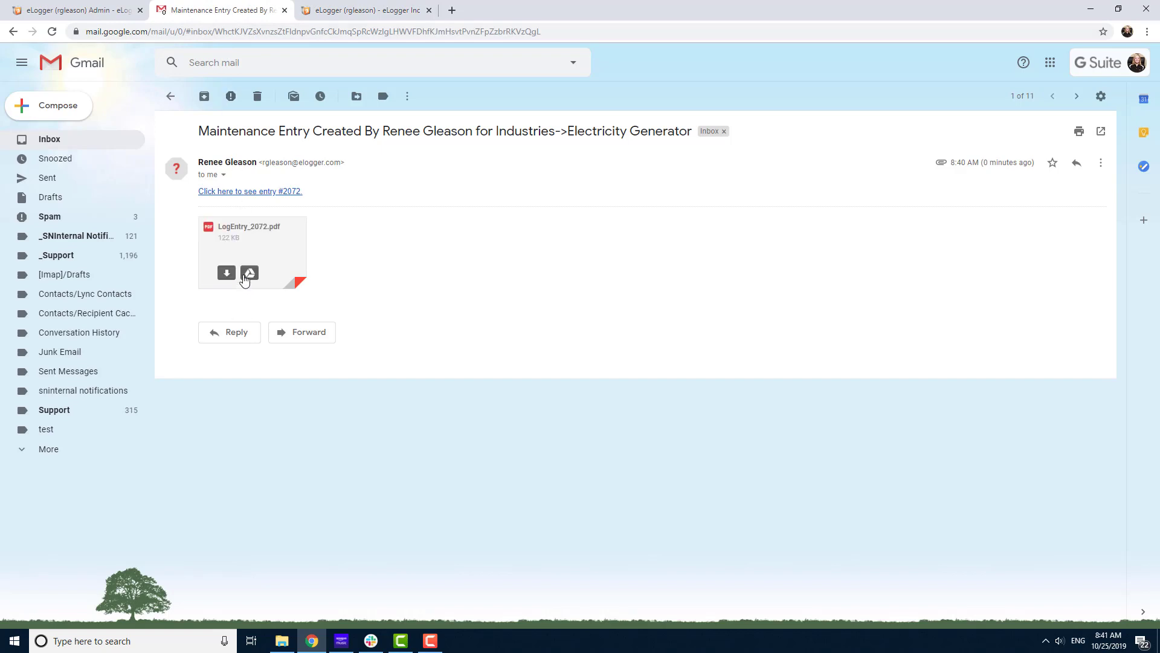
left_click(244, 252)
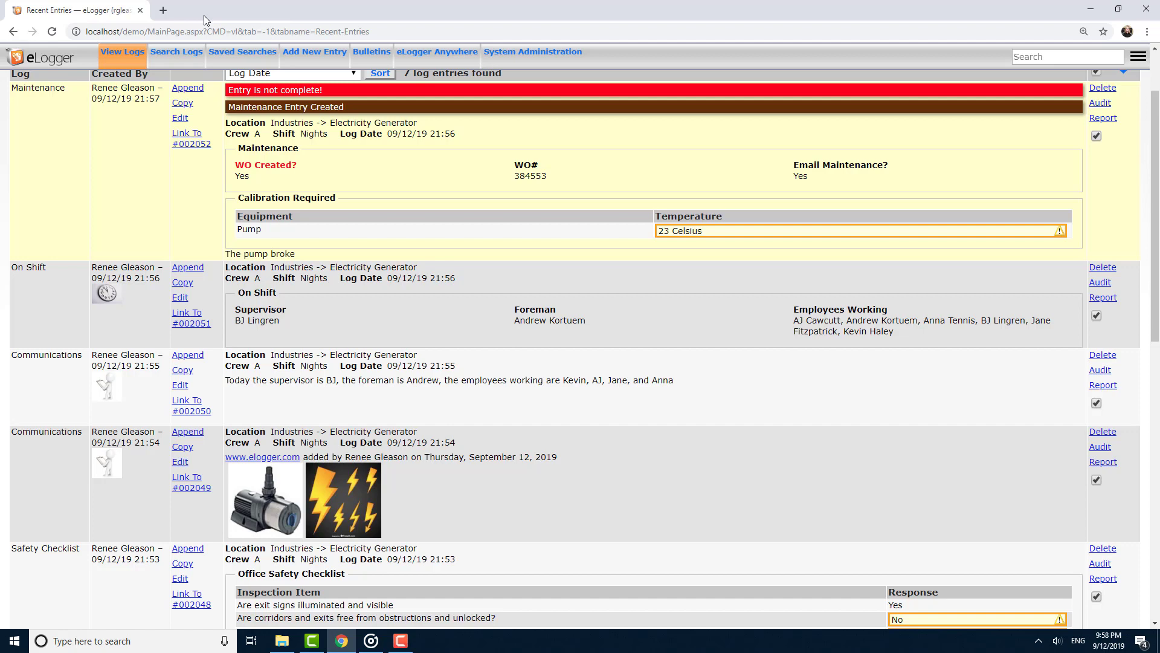
Start a new Hourly Data Readings entry and enter MCC1 Amps 54 and MCC2 Amps 43.
left_click(320, 56)
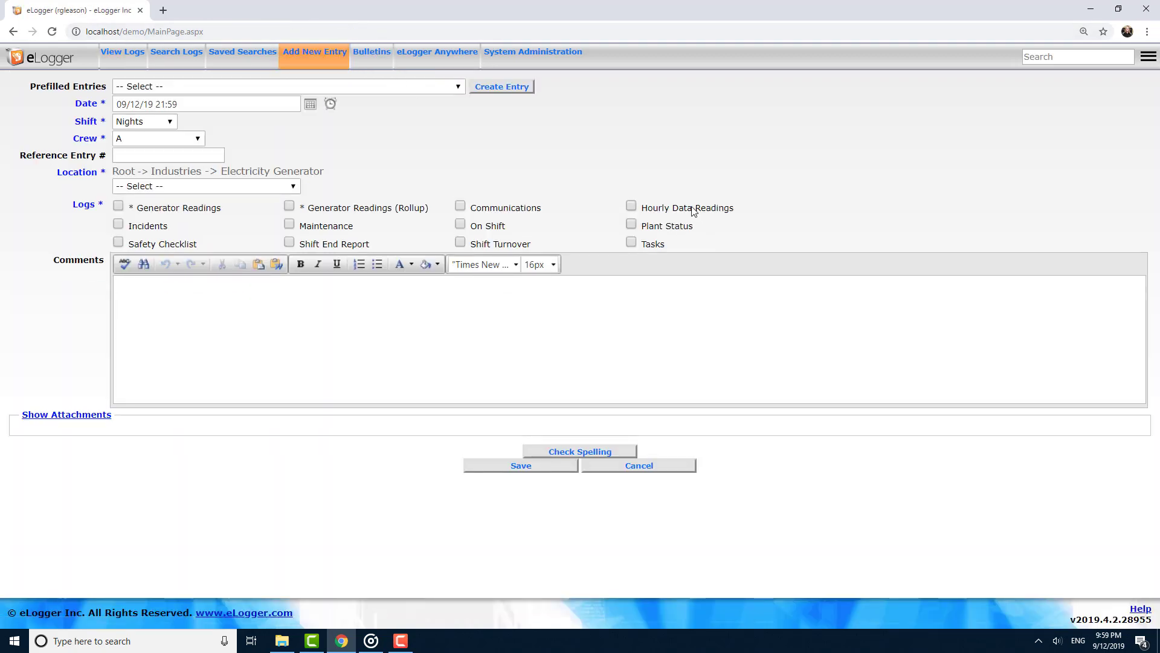
left_click(694, 210)
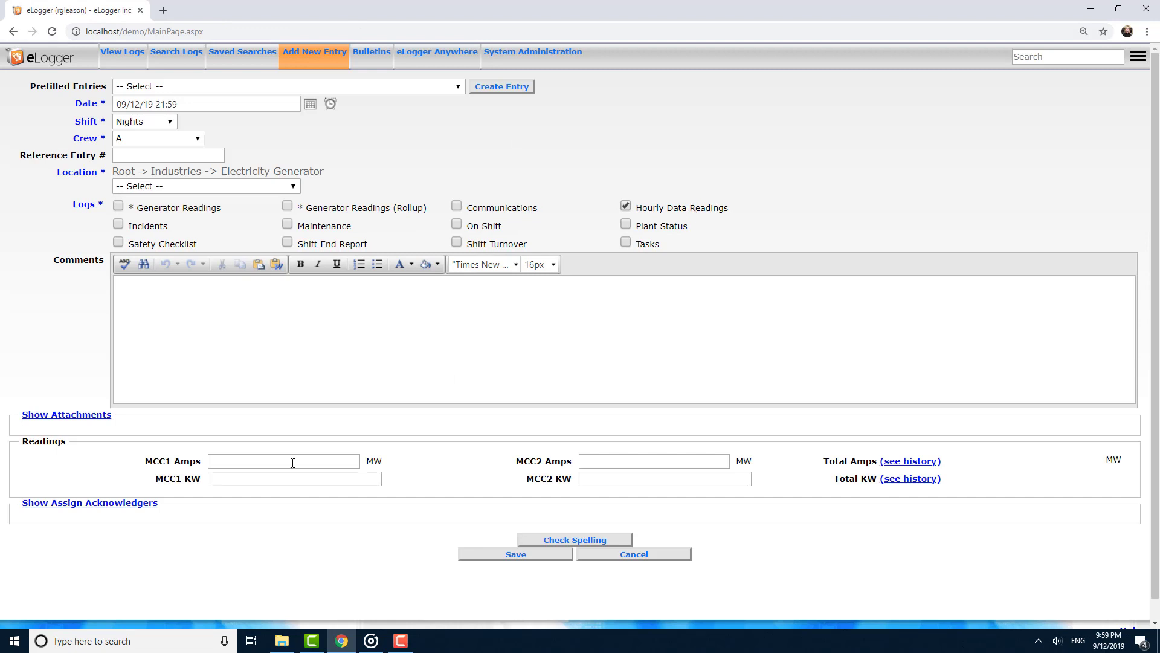
left_click(273, 461)
type("54")
left_click(614, 456)
type("43")
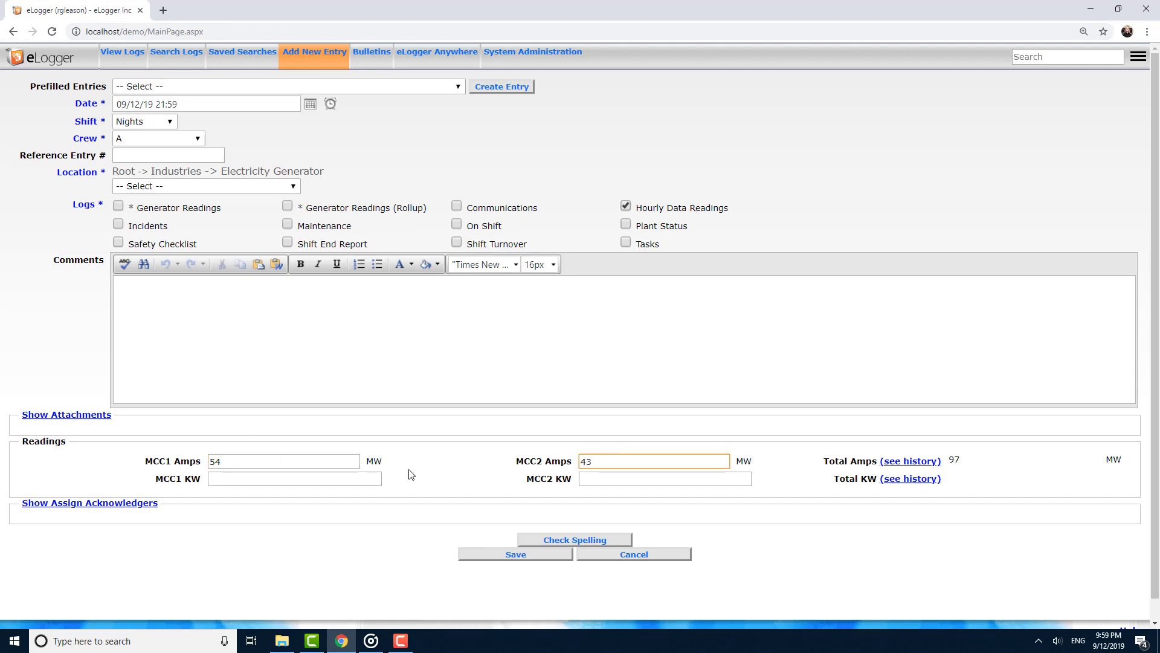
Enter MCC1 KW 222 and MCC2 KW 32, then save the Hourly Data Readings entry.
left_click(331, 478)
type("222")
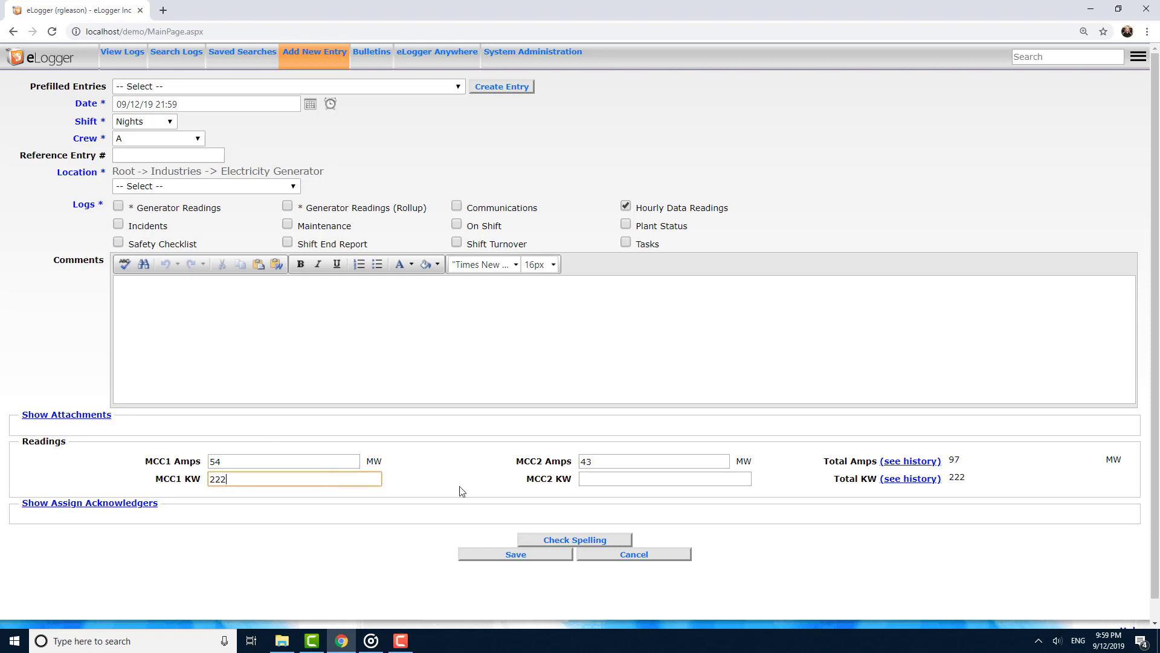
left_click(602, 482)
type("32")
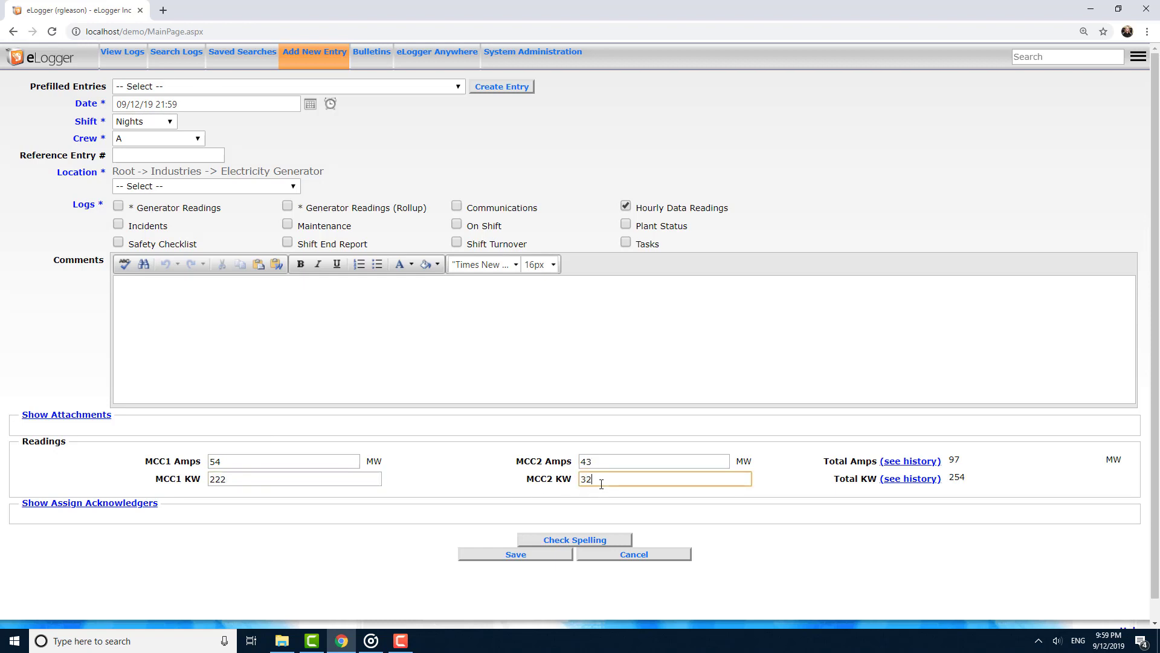
left_click(499, 554)
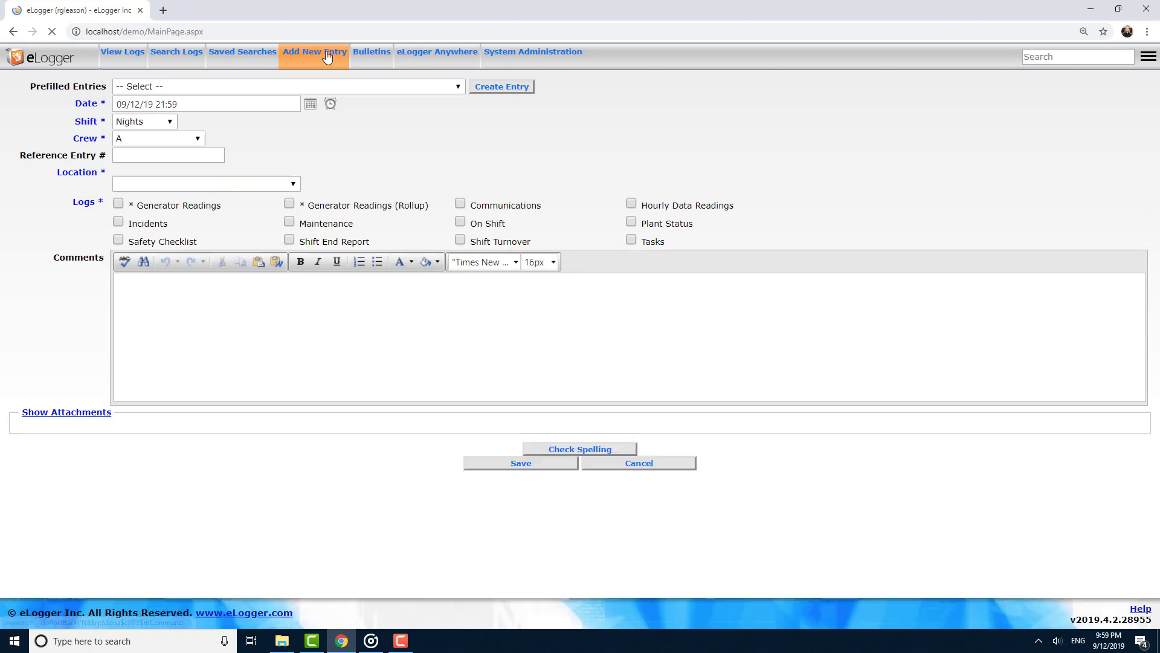
Select the Plant Status log and view the history charts for Plant Operational and #1 Gen. Net MW Load.
left_click(632, 224)
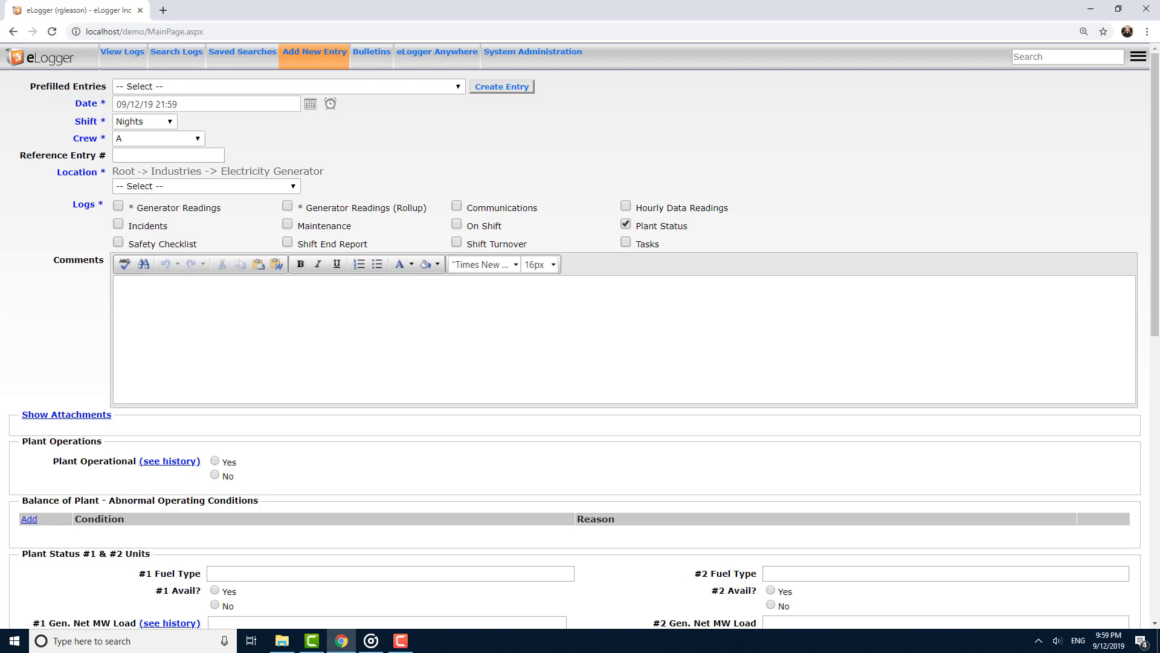
scroll(580, 338, "down", 2)
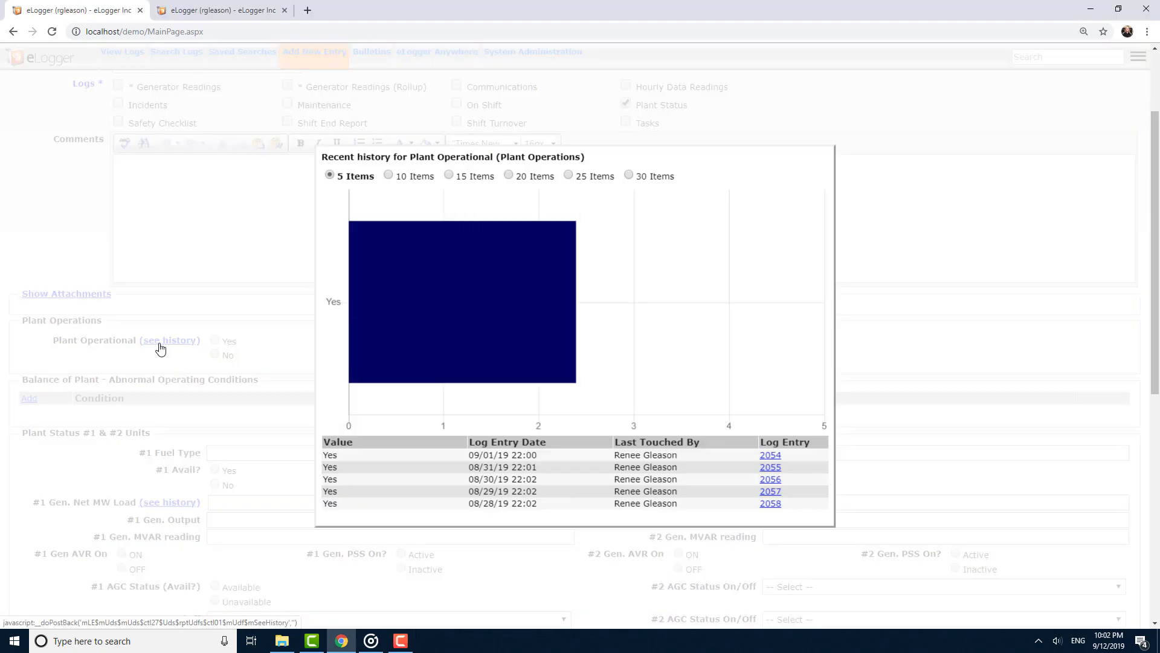
left_click(160, 342)
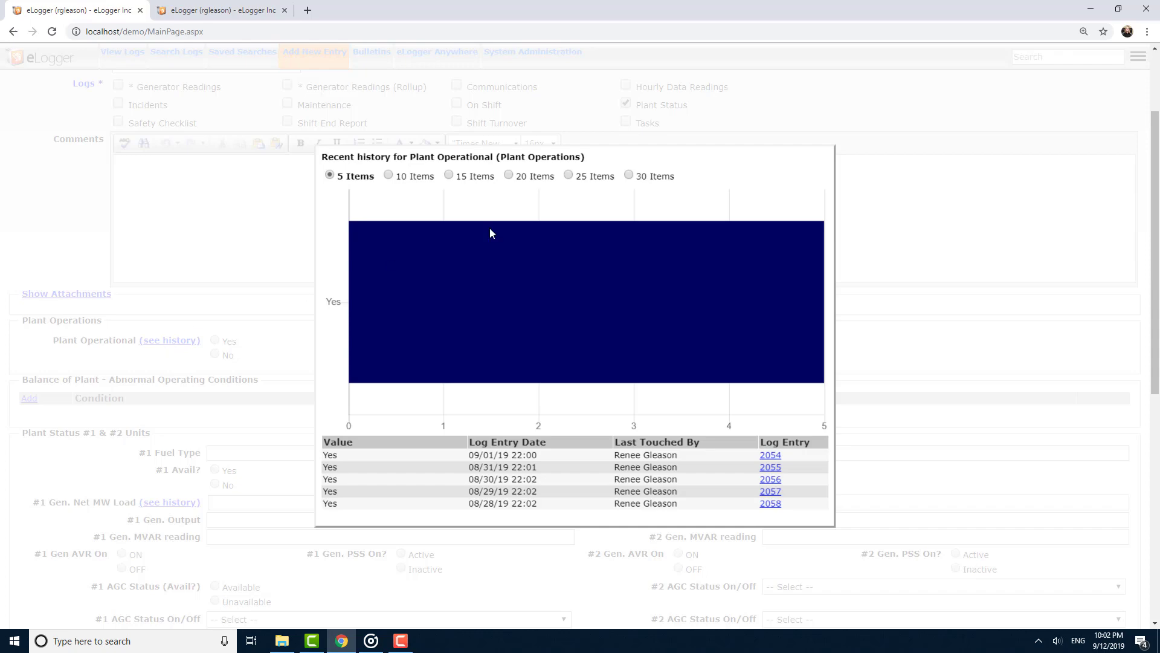
left_click(938, 199)
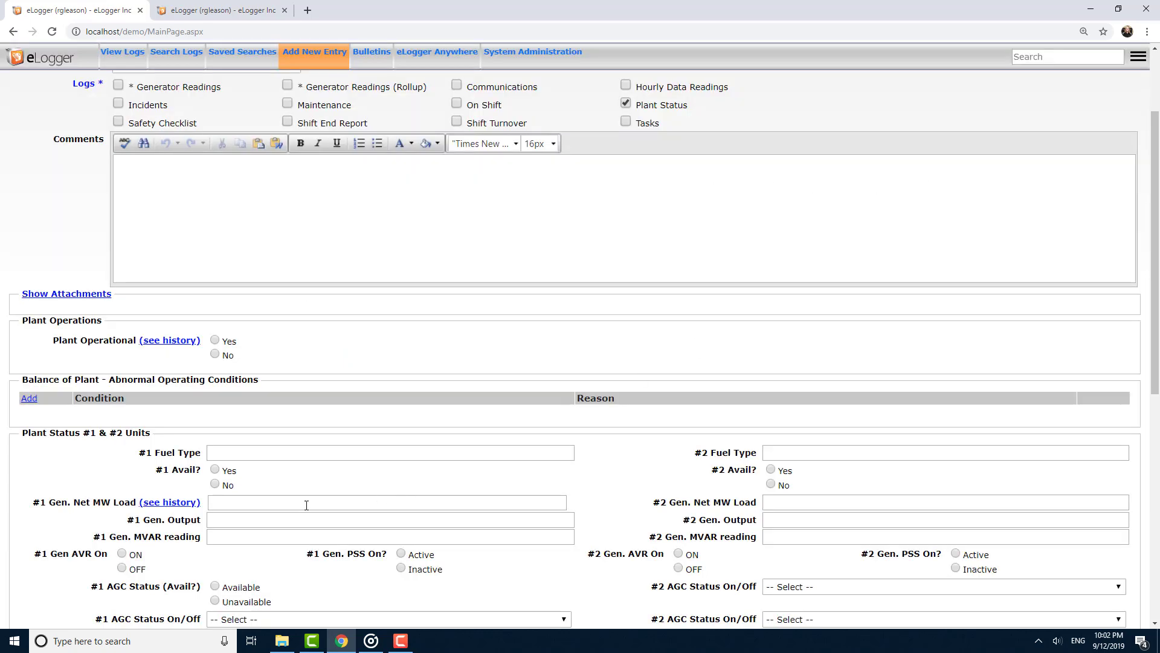
left_click(175, 502)
left_click(405, 176)
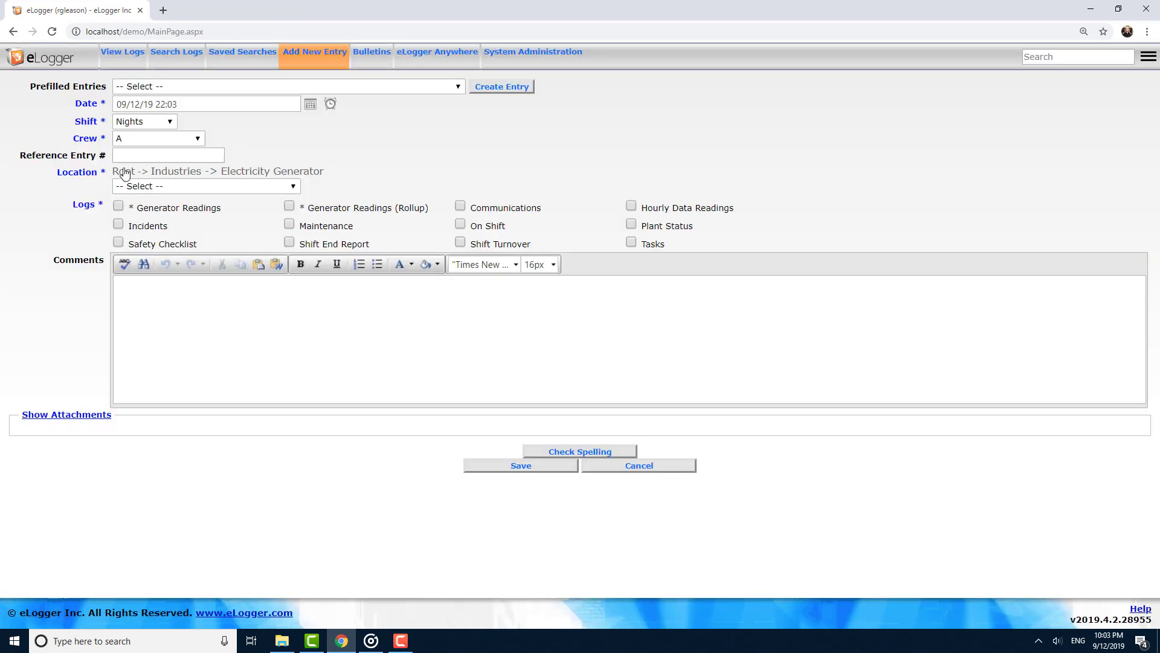
Set the new entry's location to Industries -> Refining.
left_click(123, 171)
left_click(137, 190)
left_click(156, 243)
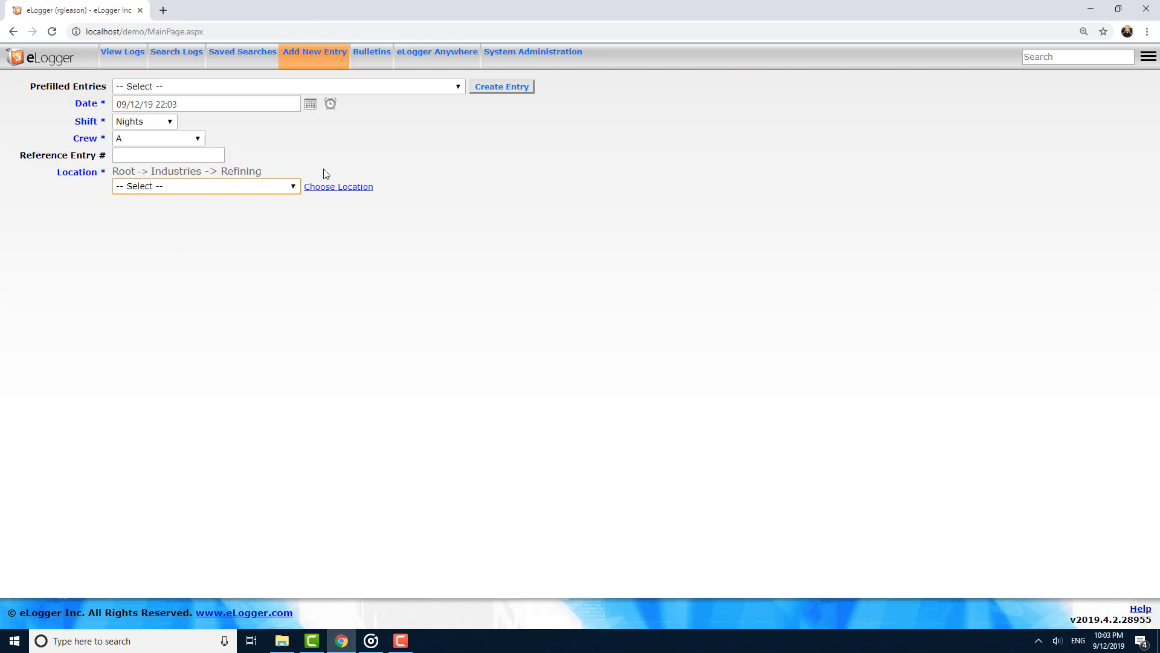
left_click(326, 192)
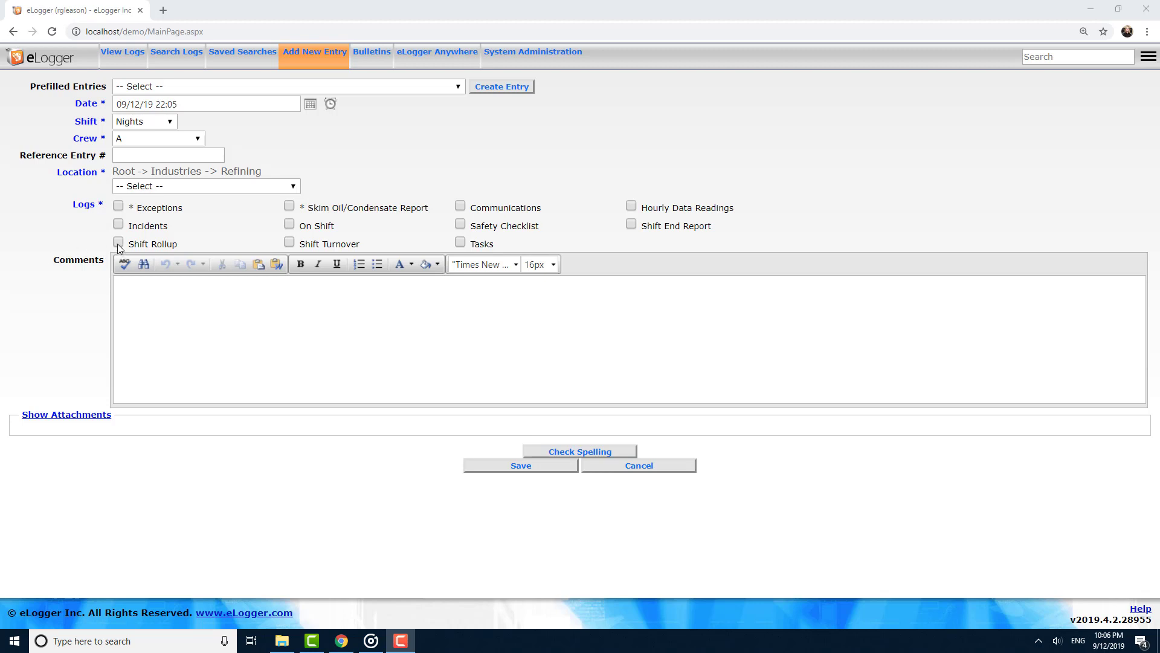
left_click(122, 172)
left_click(143, 188)
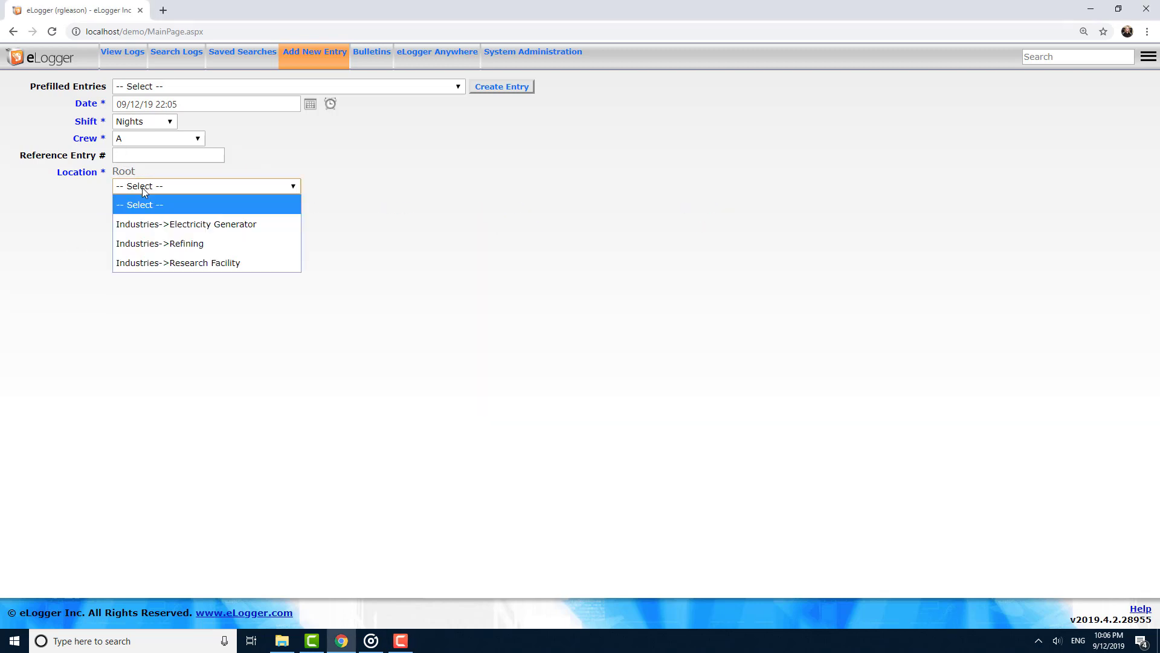
left_click(160, 243)
left_click(164, 191)
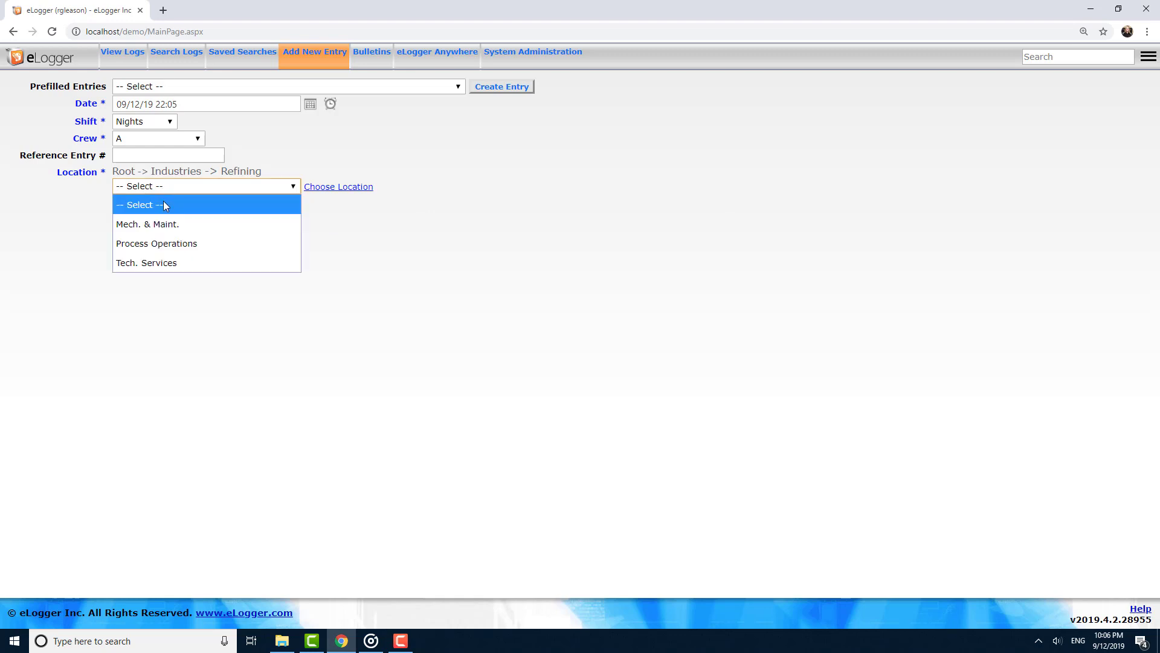
left_click(168, 172)
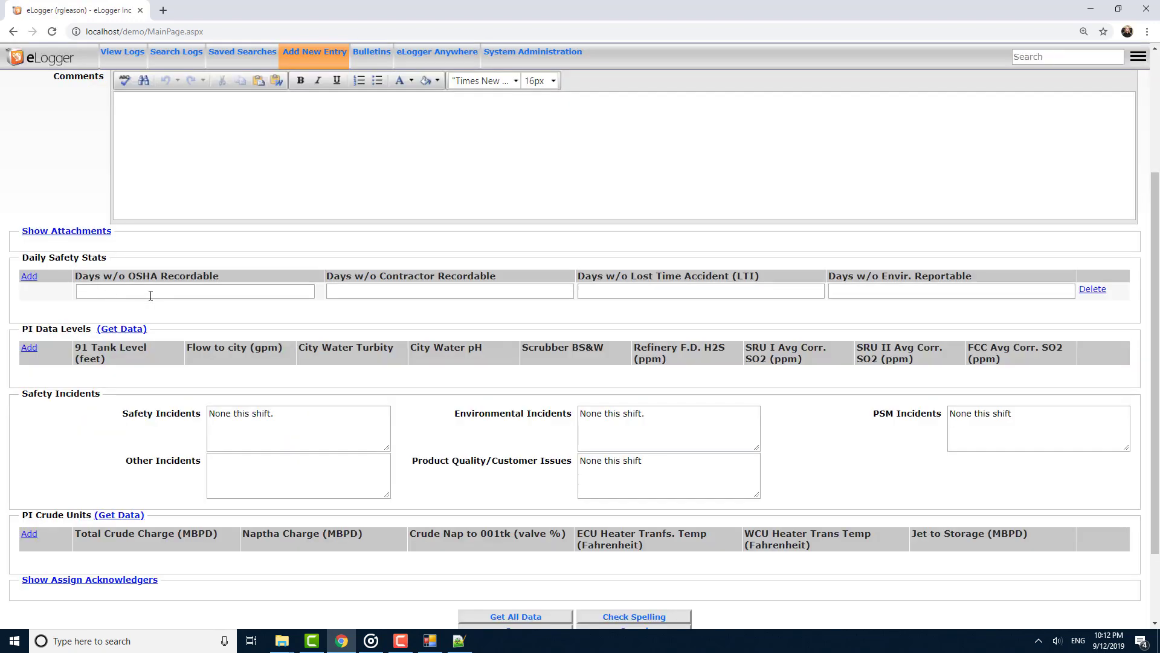
Enter 29 in all four Daily Safety Stats fields and fetch the PI Data Levels data.
left_click(170, 292)
type("29")
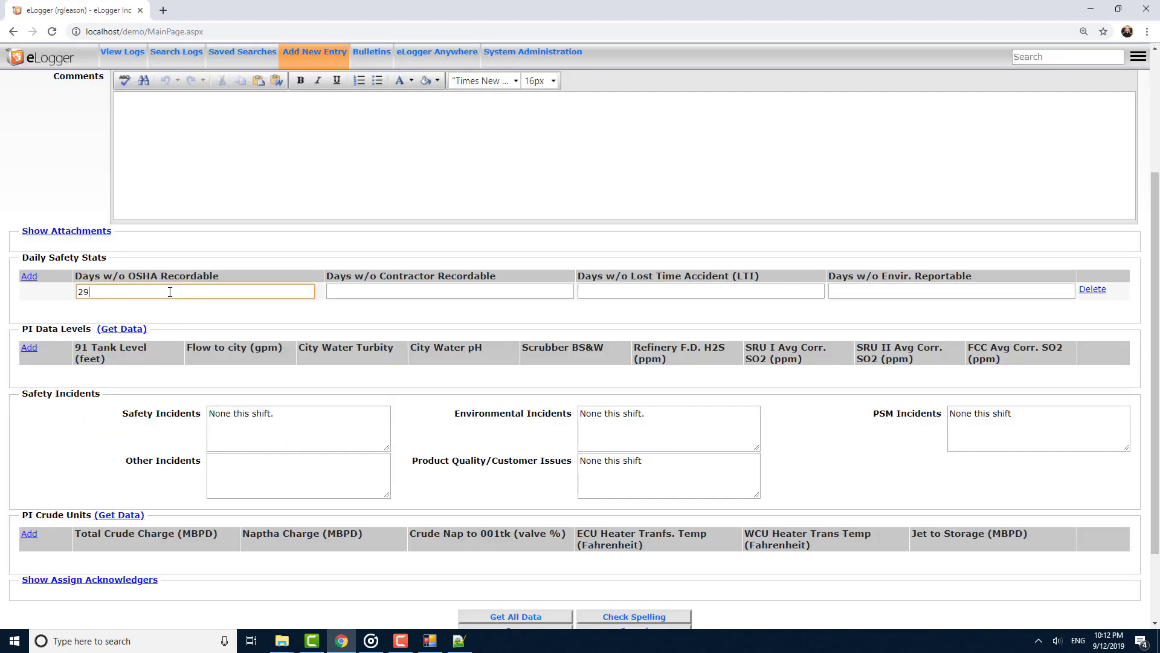
key("Tab")
type("29")
key("Tab")
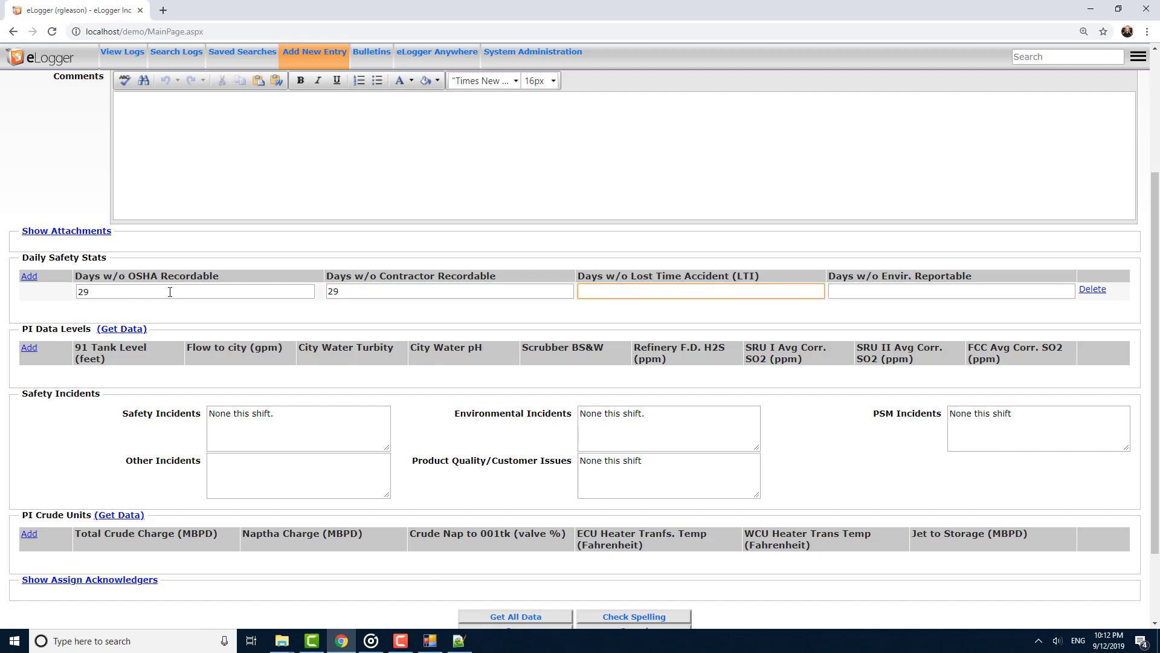
type("29")
key("Tab")
type("29")
key("Tab")
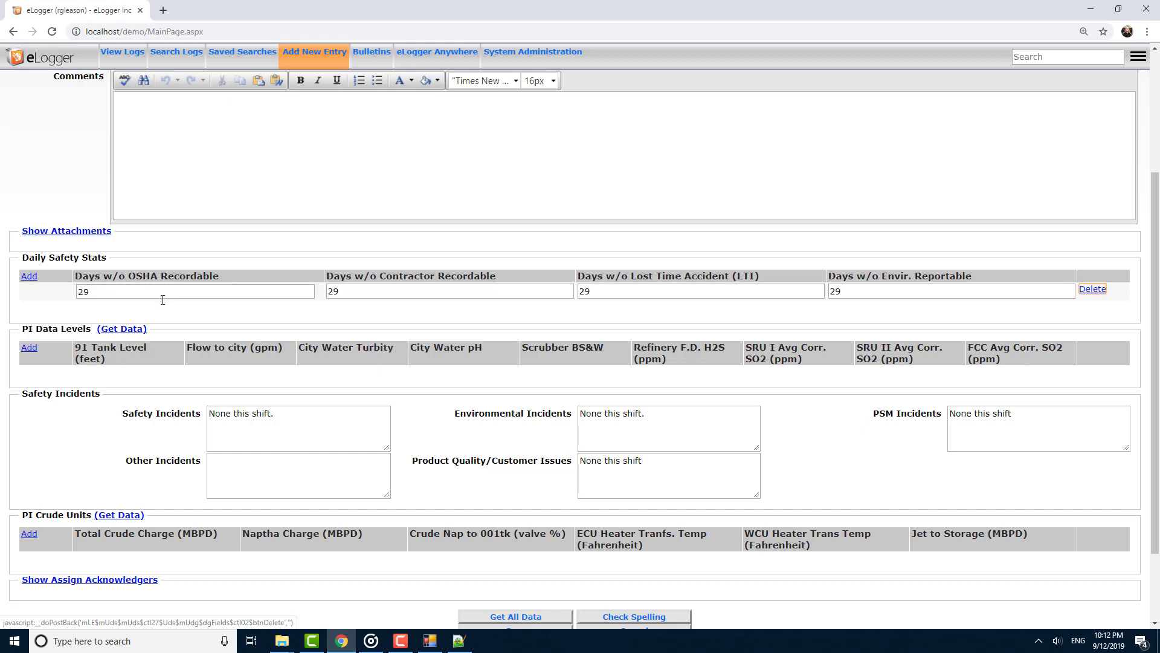
left_click(120, 332)
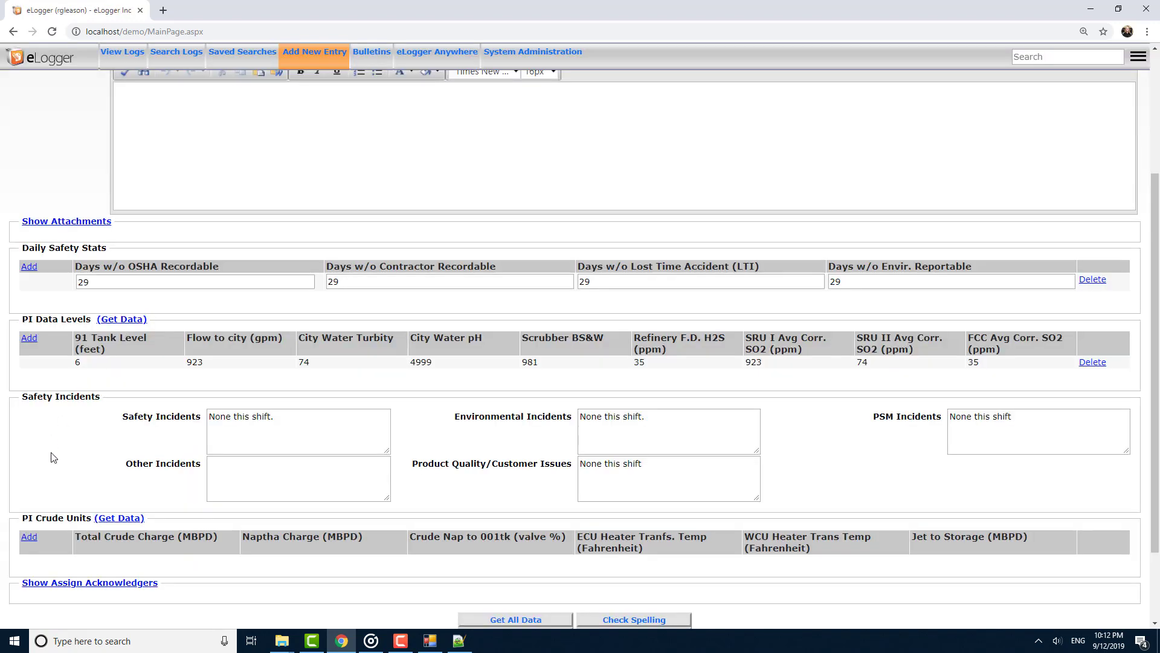
Enter "None this shift." for Other Incidents and fetch the PI Crude Units data.
left_click(259, 474)
type("Non")
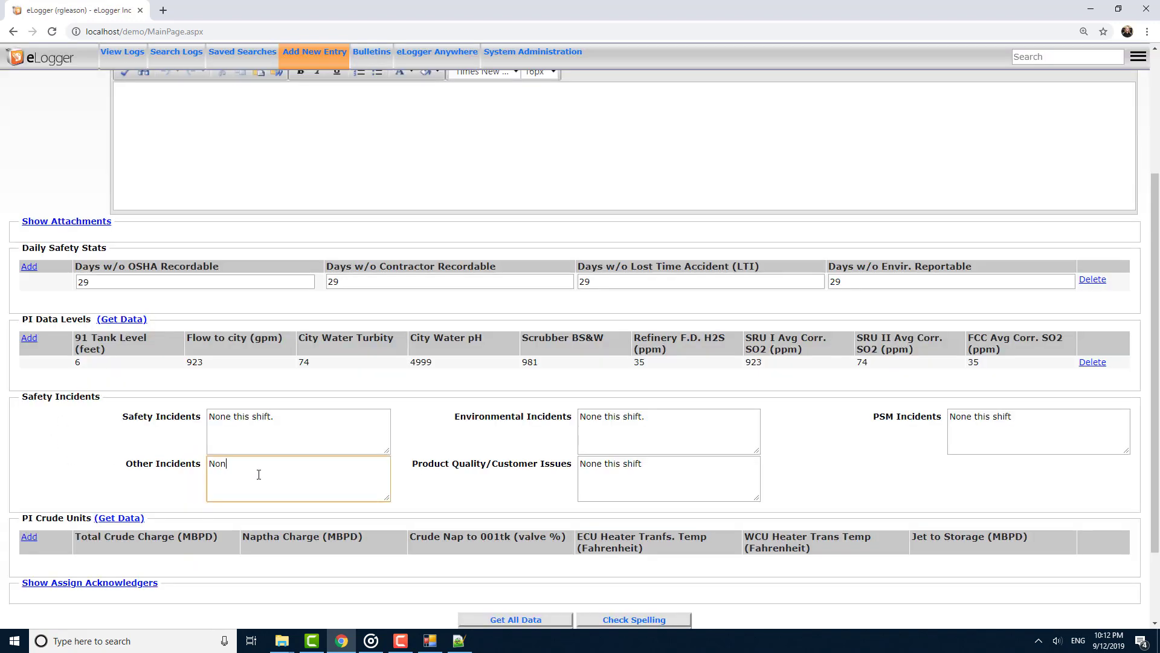
type("e this shift.")
scroll(128, 479, "down", 1)
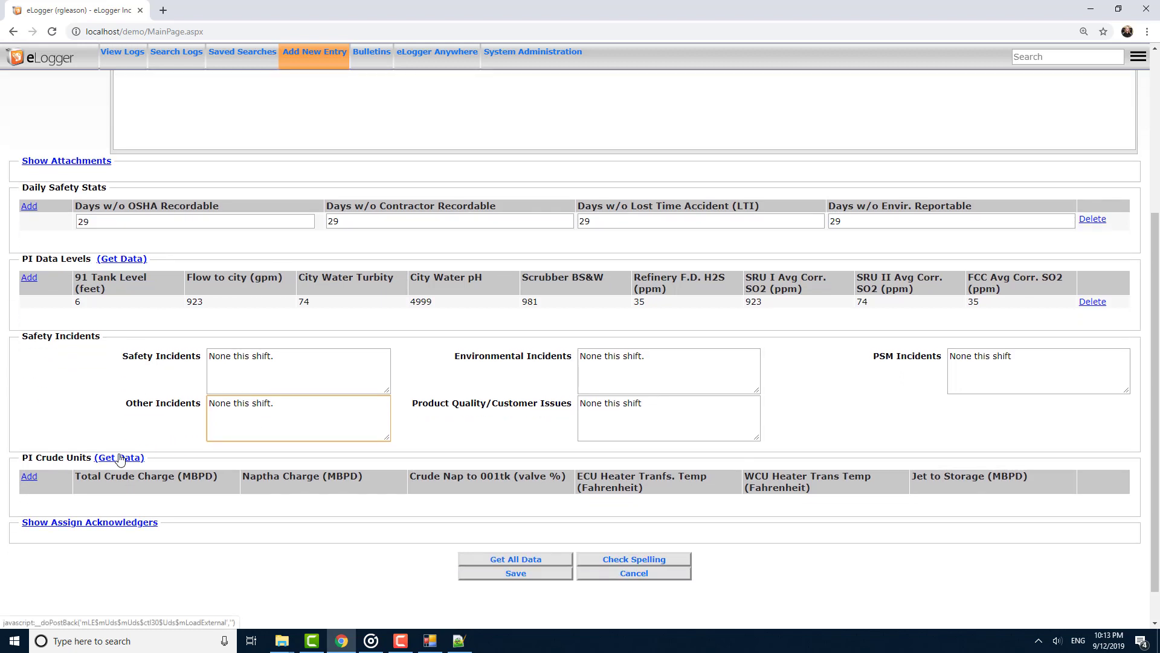
left_click(119, 459)
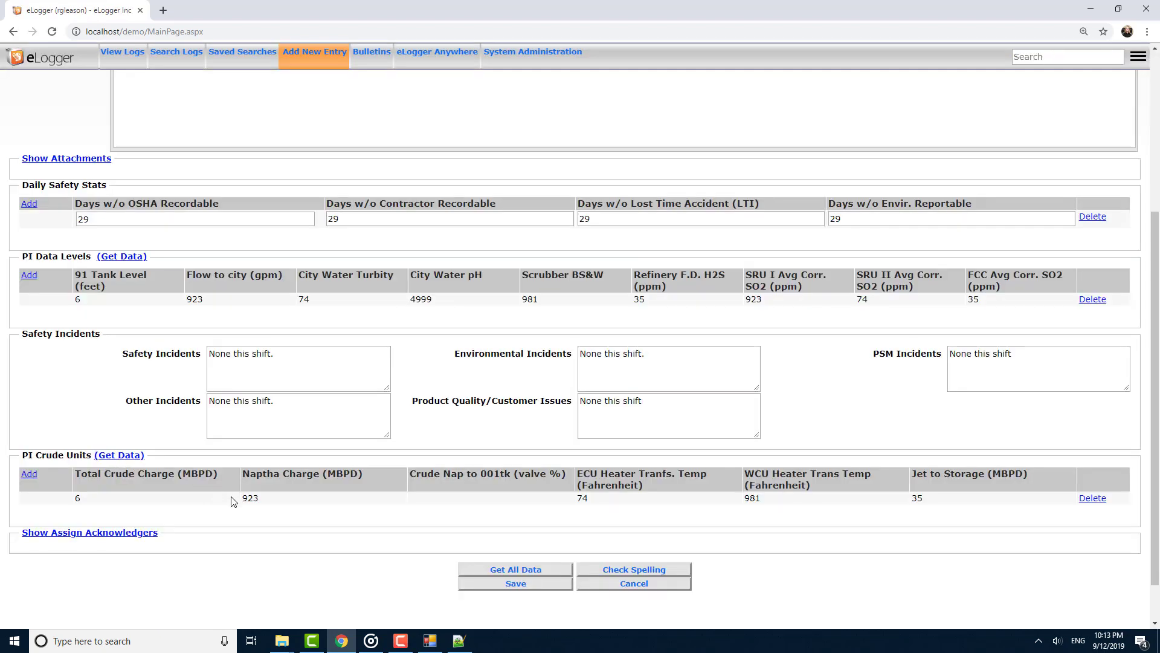
Refresh all template data, accept the overwrite, and save the Shift Rollup entry.
left_click(505, 572)
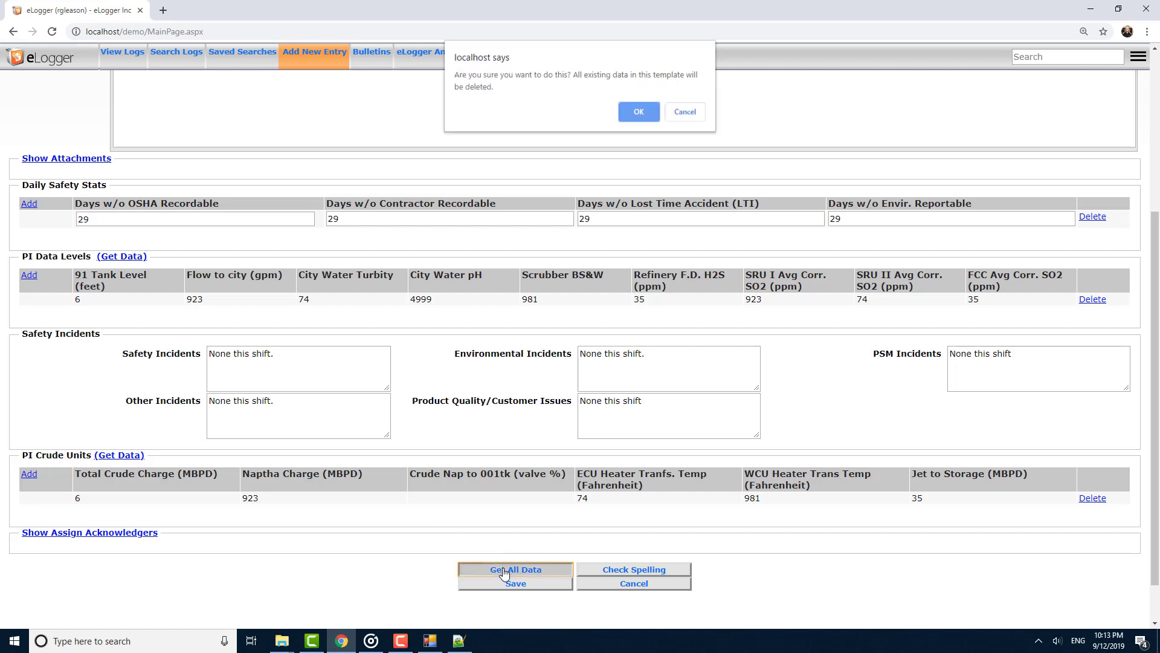
left_click(639, 112)
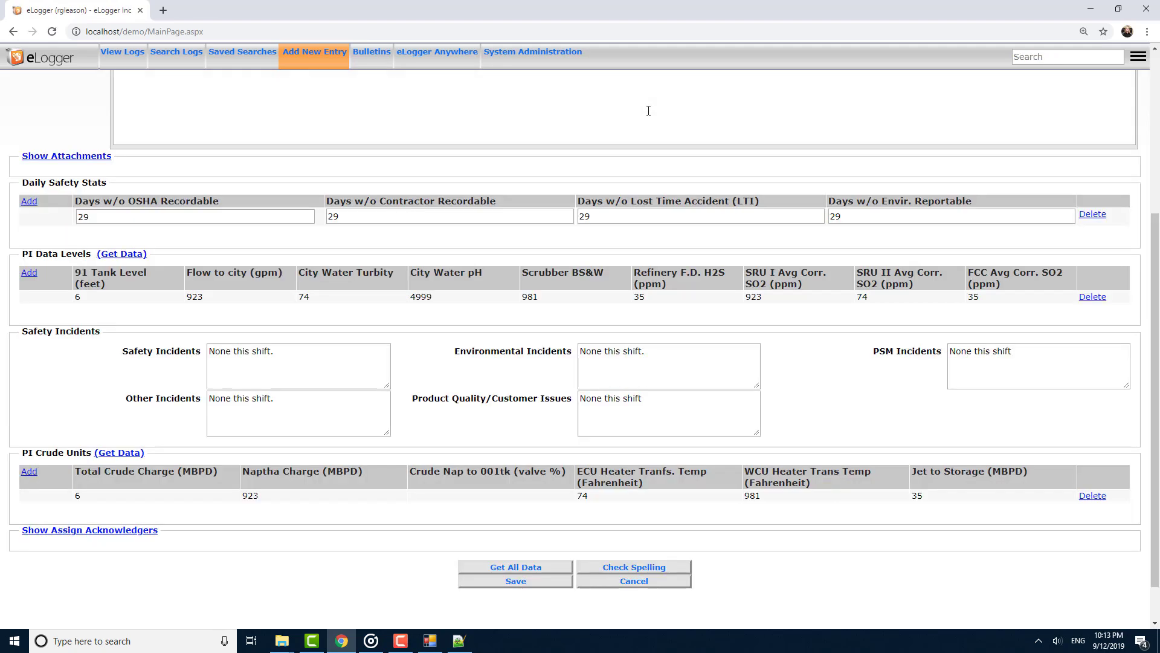
left_click(485, 588)
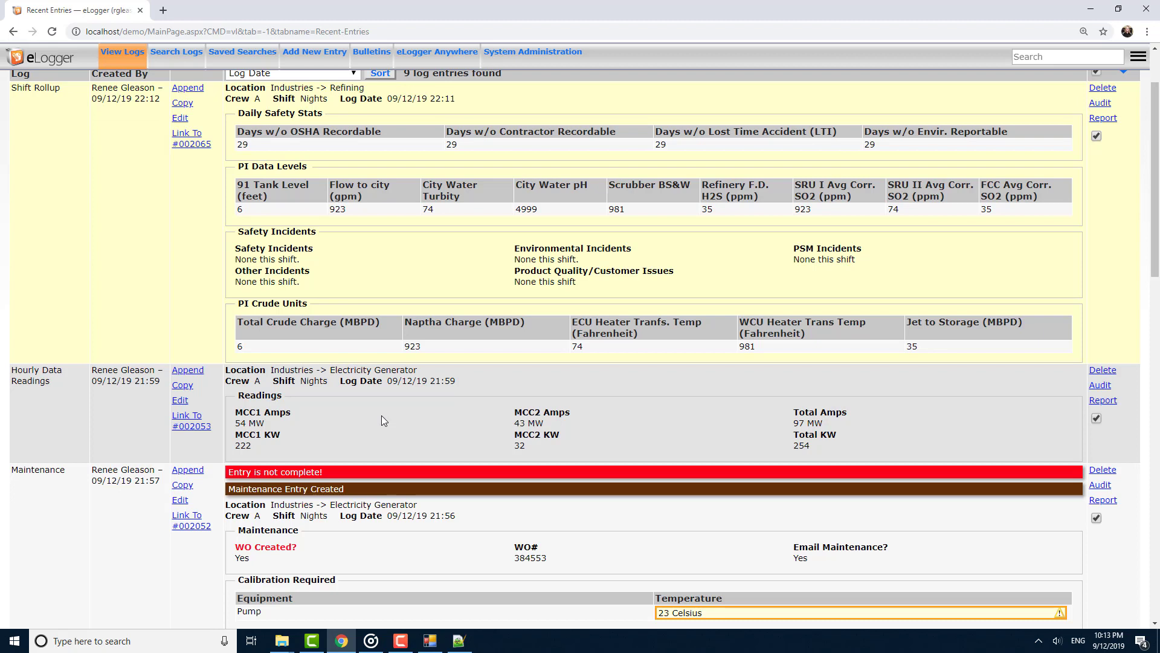
Review the sort order options and expand the additional search parameters on the log list.
scroll(347, 224, "up", 1)
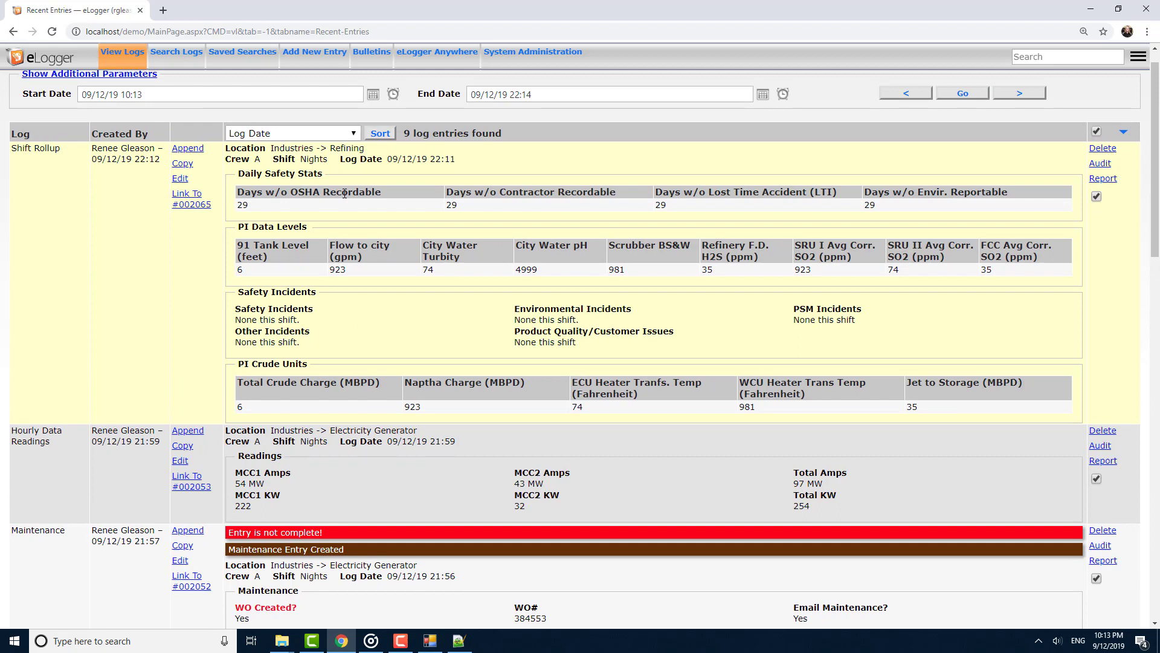
left_click(354, 134)
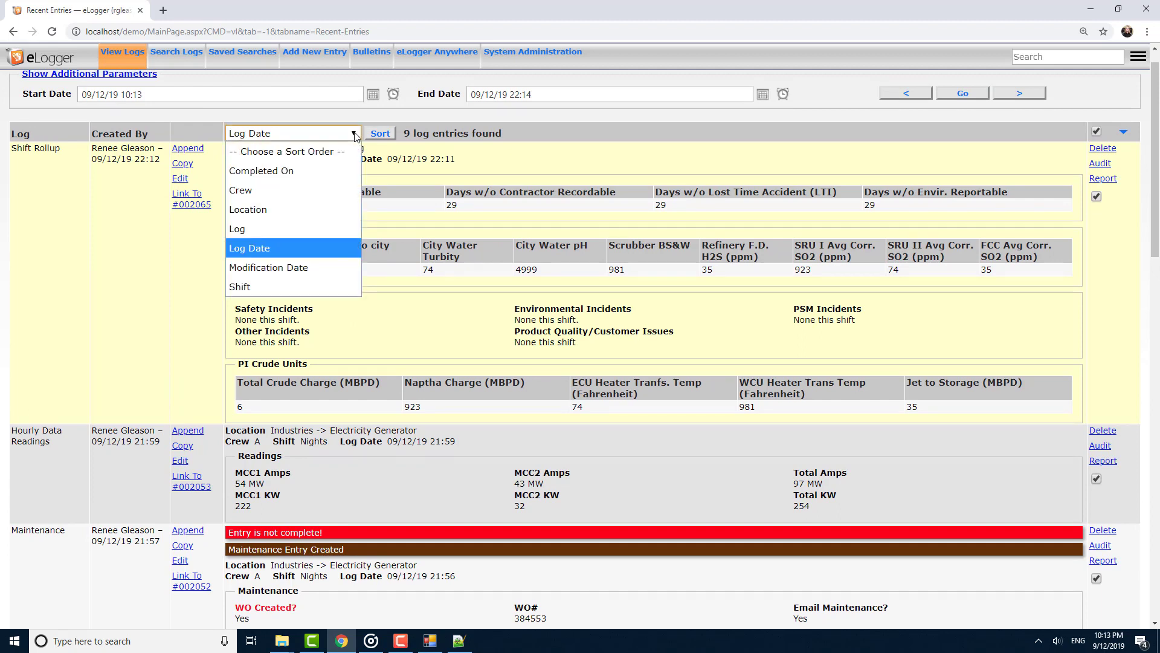
scroll(359, 111, "up", 1)
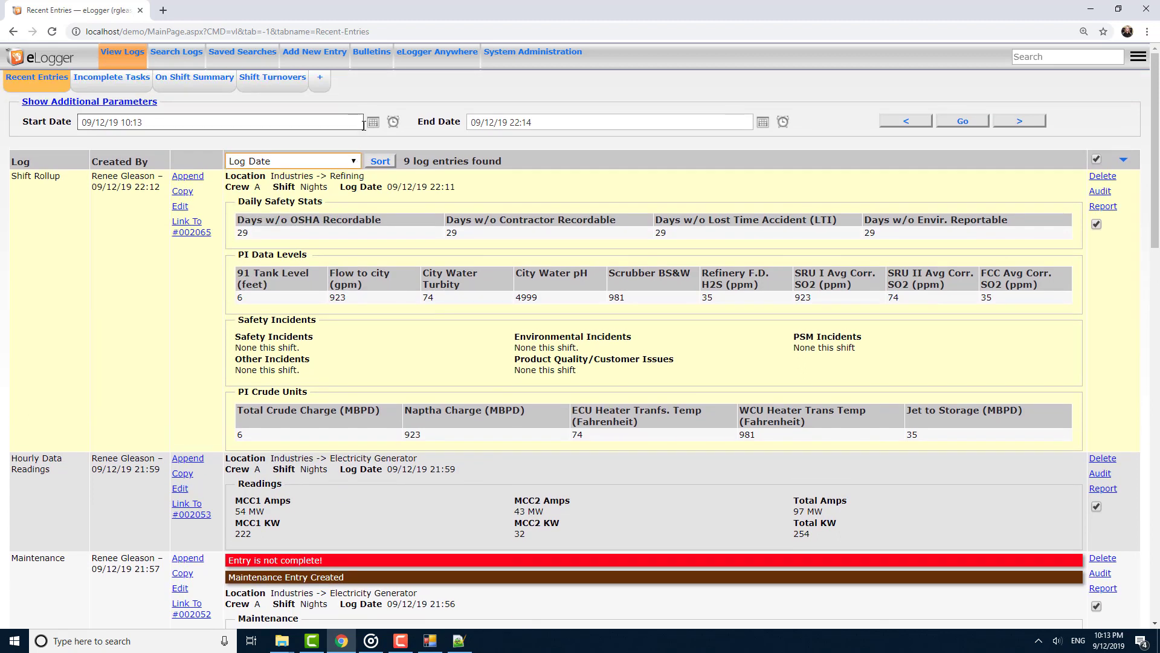
left_click(148, 102)
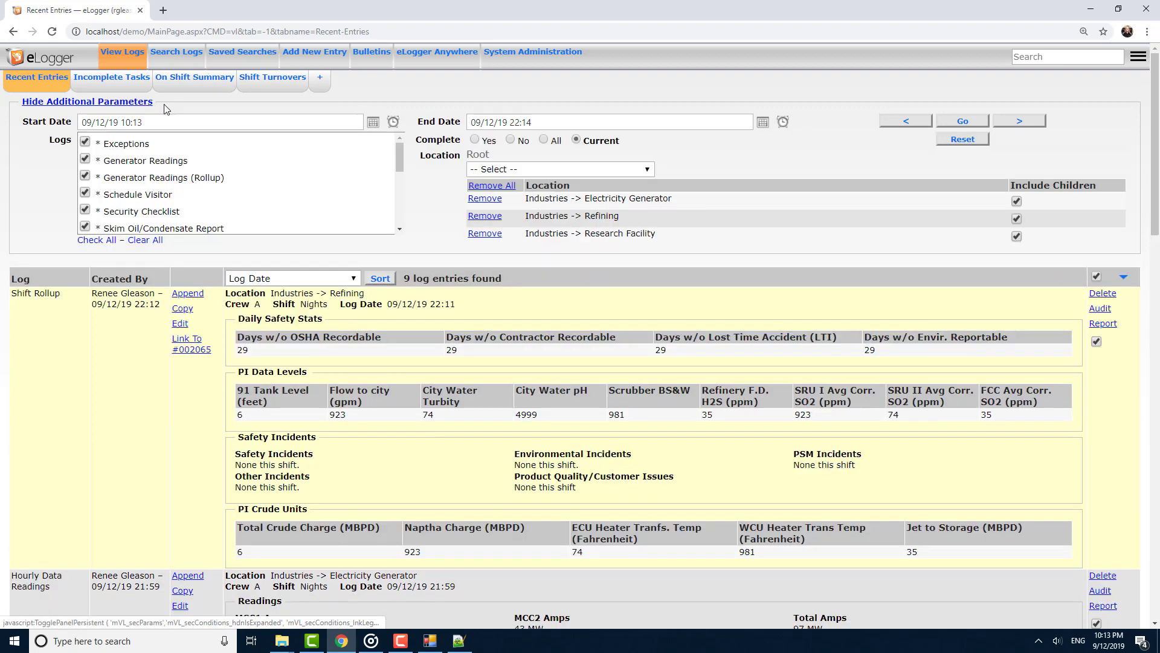
Browse earlier months in the start date calendar without picking a date, and refresh the log list.
left_click(373, 123)
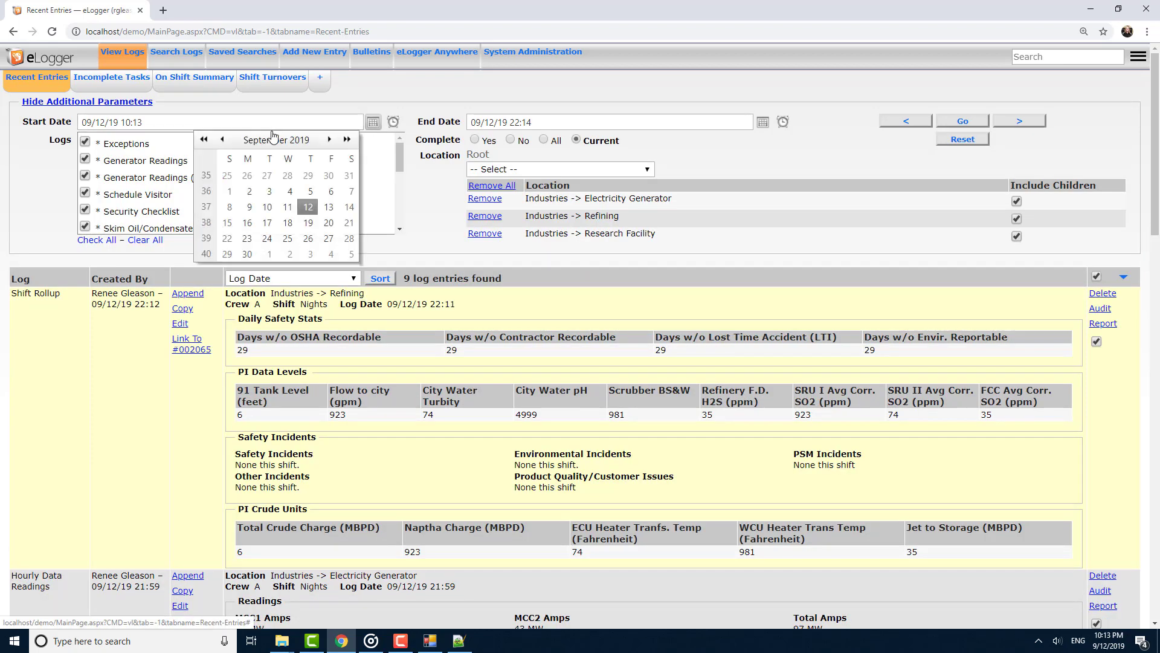
left_click(203, 139)
left_click(203, 140)
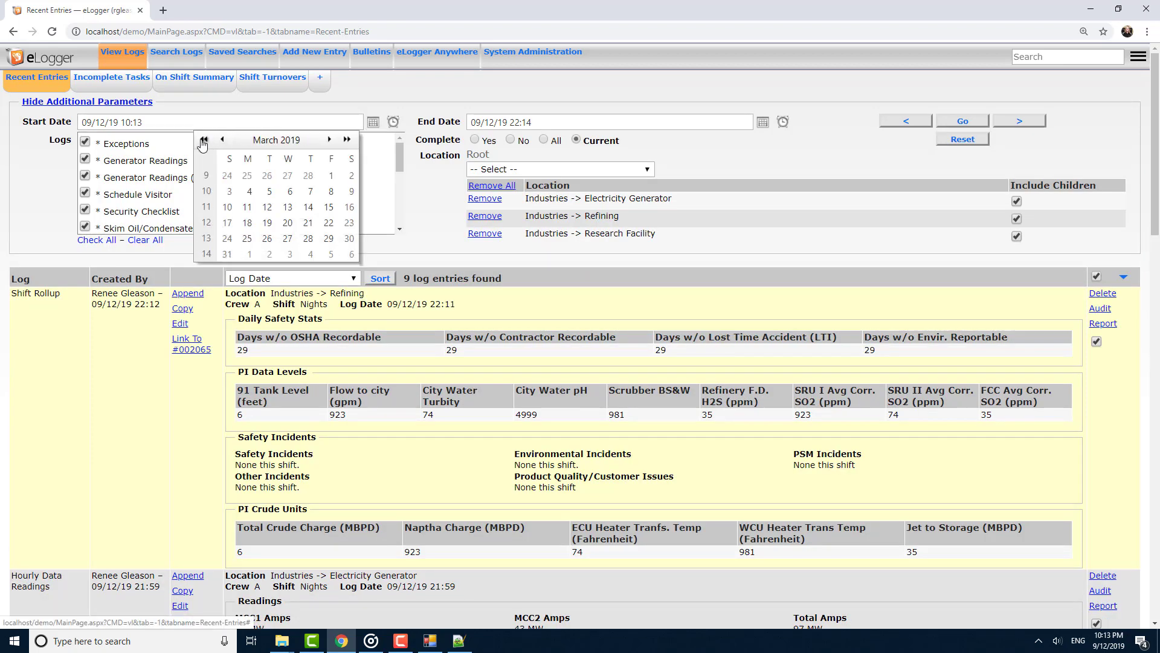
left_click(204, 140)
left_click(204, 140)
left_click(204, 140)
left_click(204, 140)
left_click(204, 140)
left_click(204, 139)
left_click(966, 123)
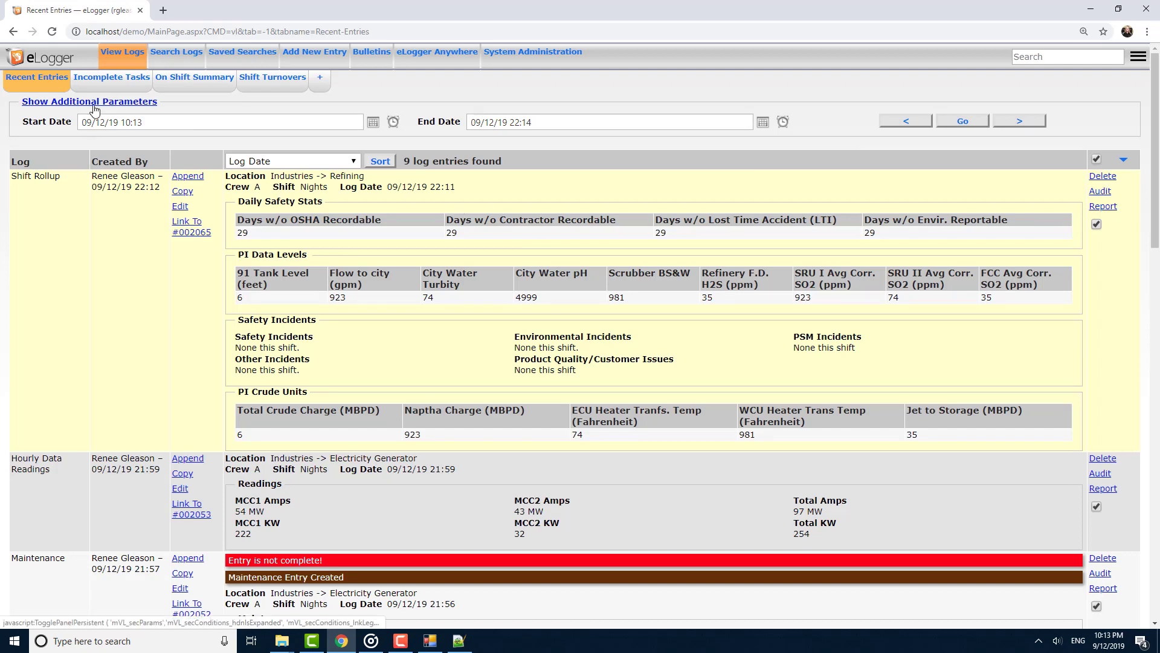
Expand the additional parameters and limit the log list to the On Shift log only.
left_click(93, 102)
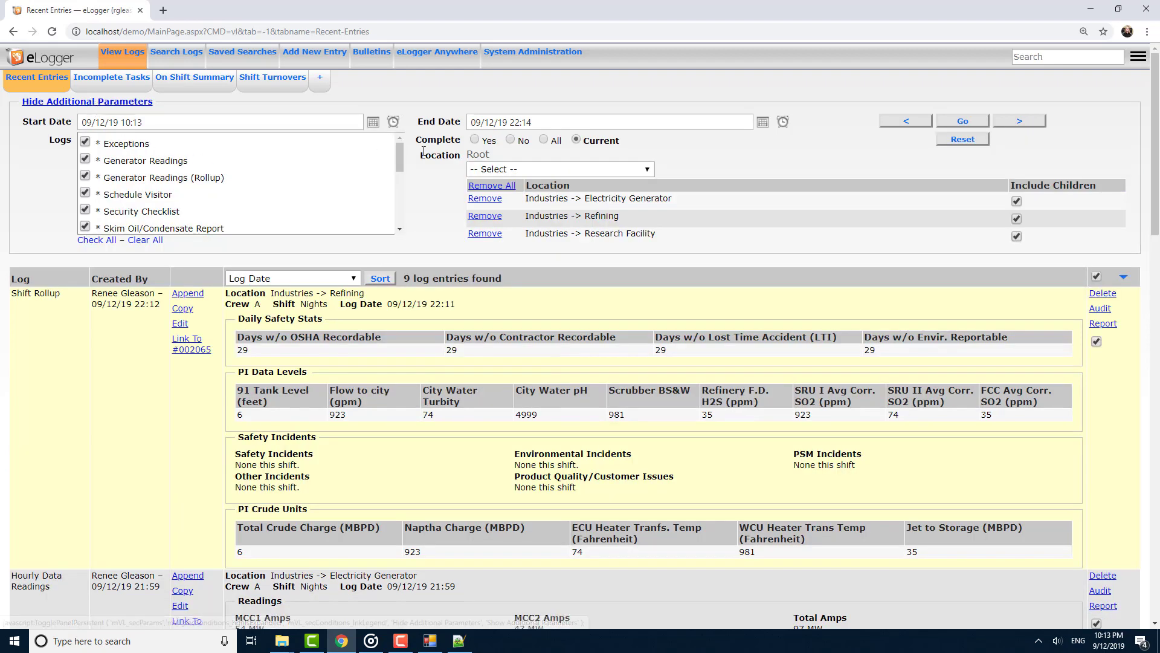
scroll(399, 177, "down", 1)
scroll(399, 177, "down", 3)
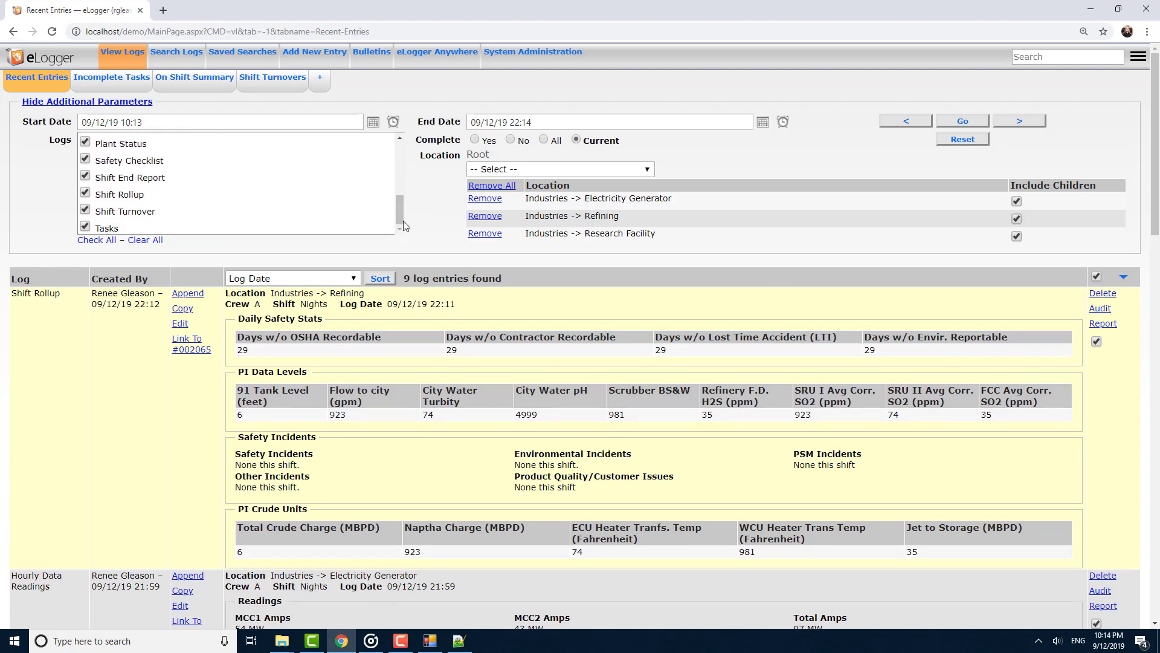
left_click(145, 241)
scroll(115, 207, "up", 1)
left_click(115, 189)
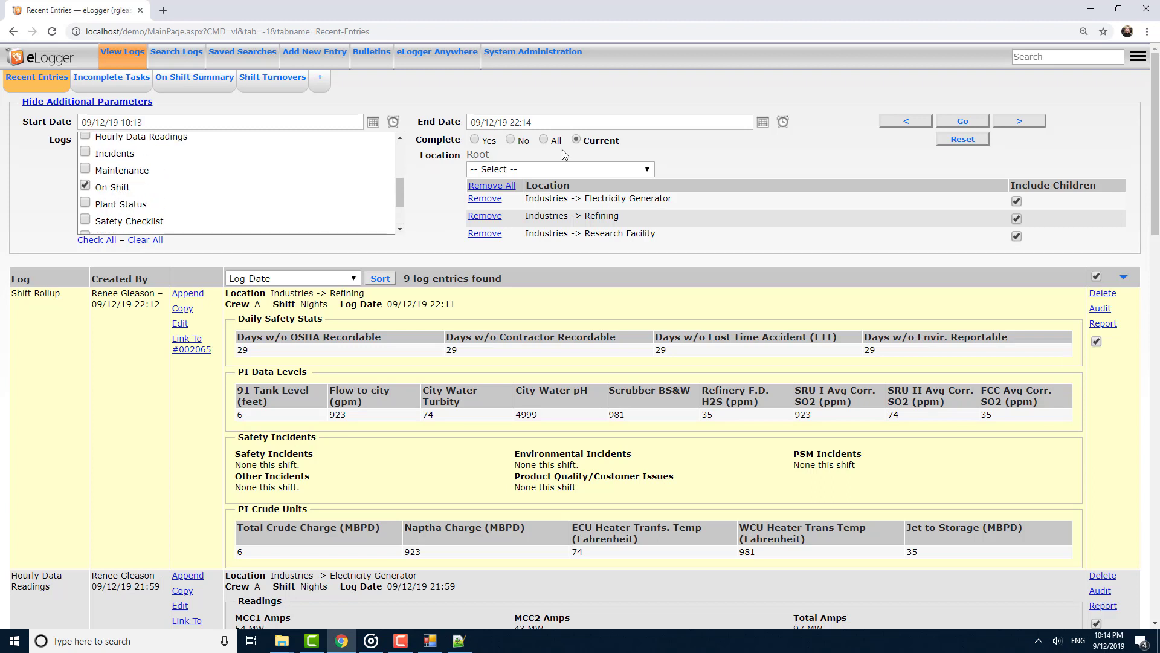
Remove the Refining and Research Facility locations from the filter and apply it.
left_click(487, 217)
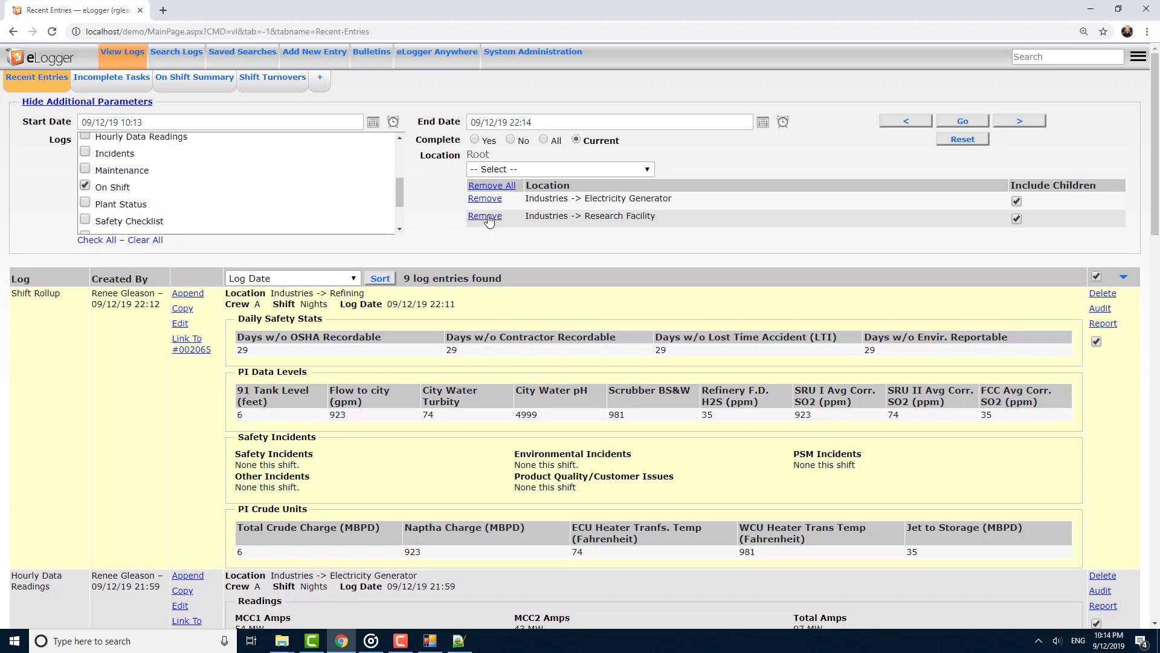
left_click(485, 216)
left_click(963, 123)
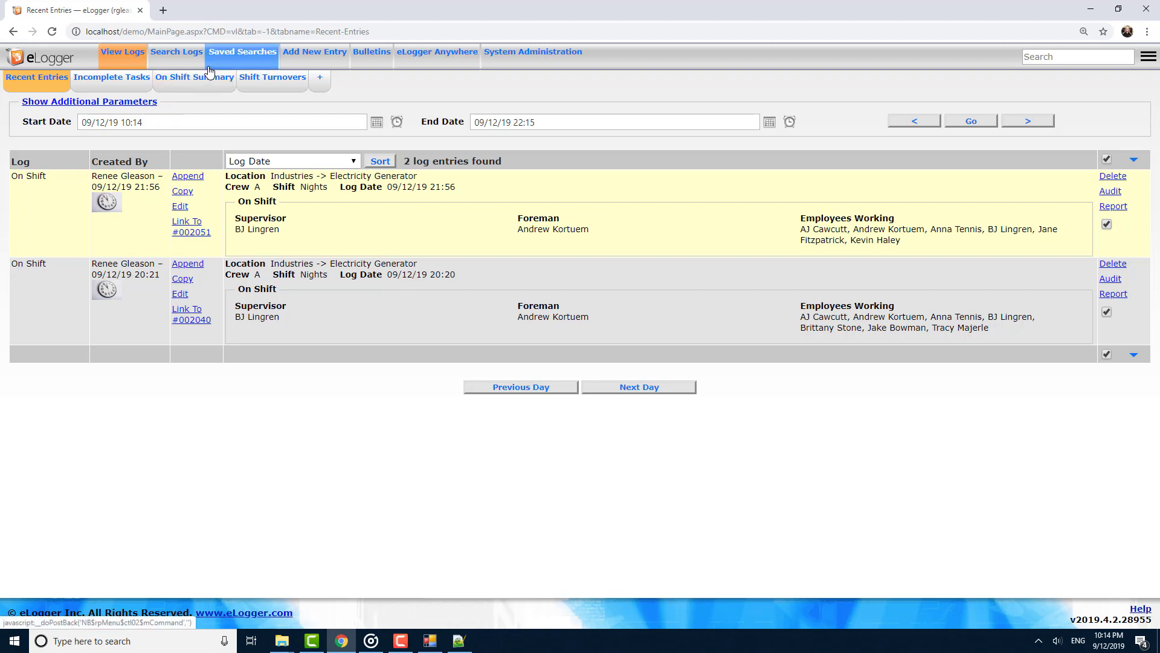
Run a quick search of all log entries for BJ.
left_click(1026, 58)
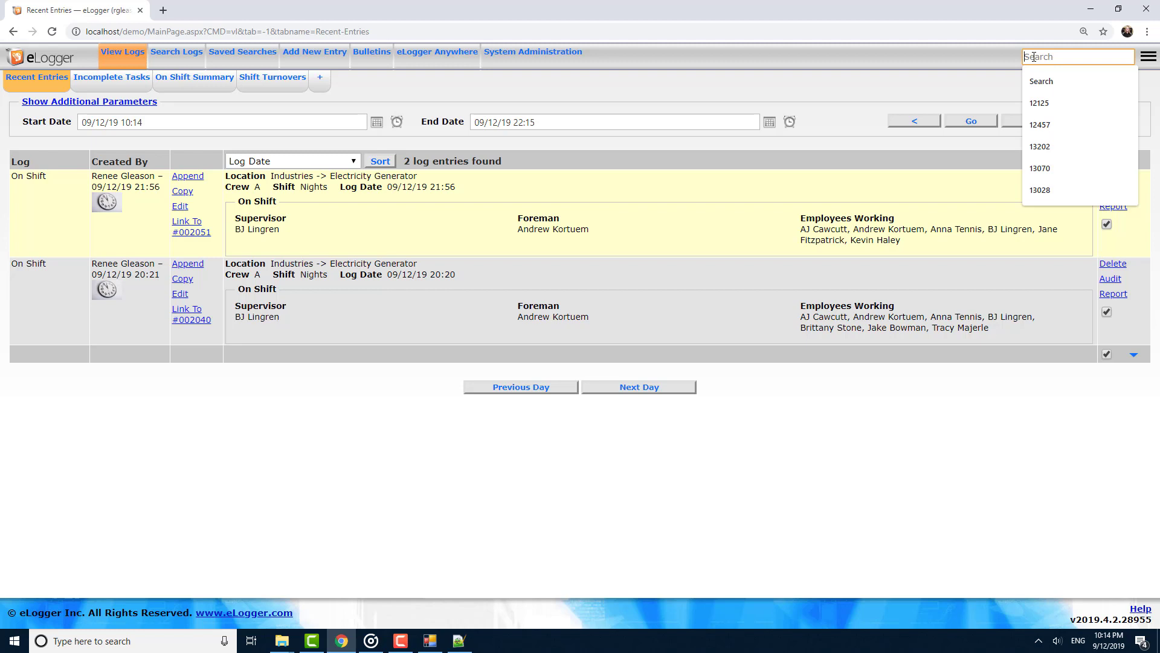
type("BJ")
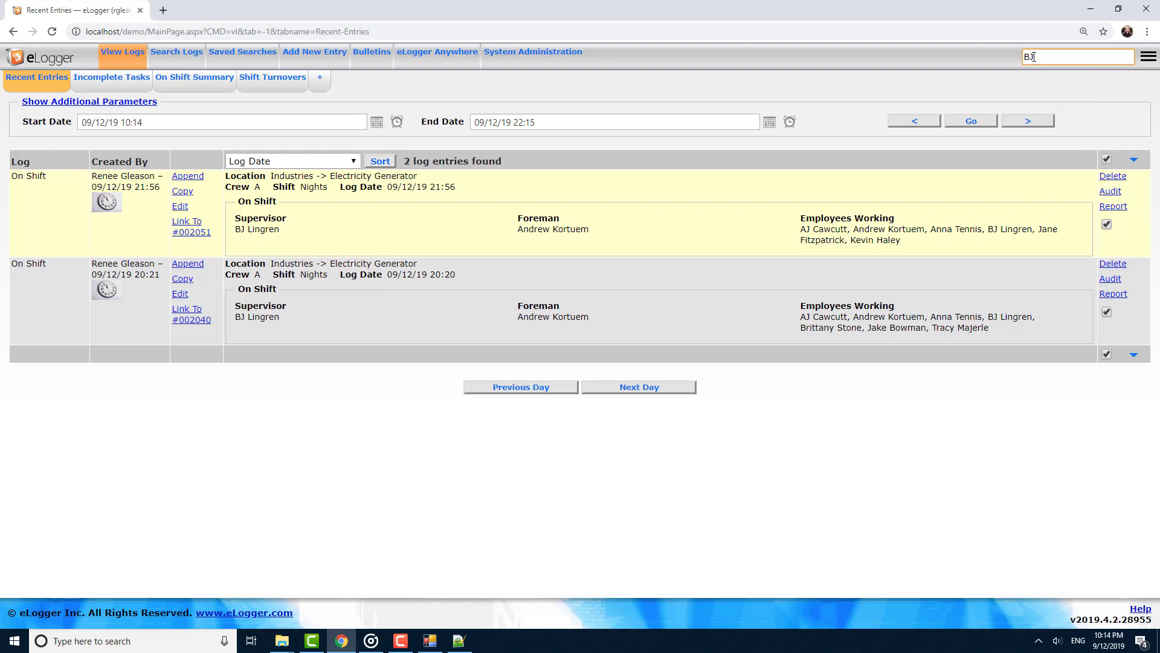
key("Return")
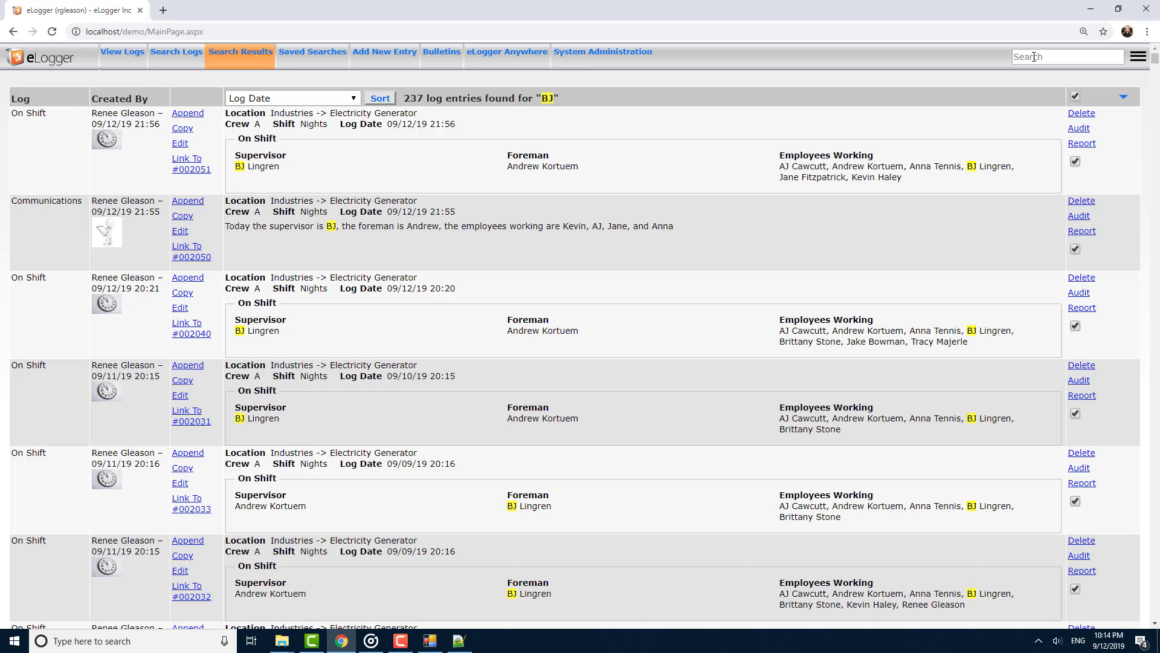
Run a quick search for entry number 2050.
left_click(1034, 57)
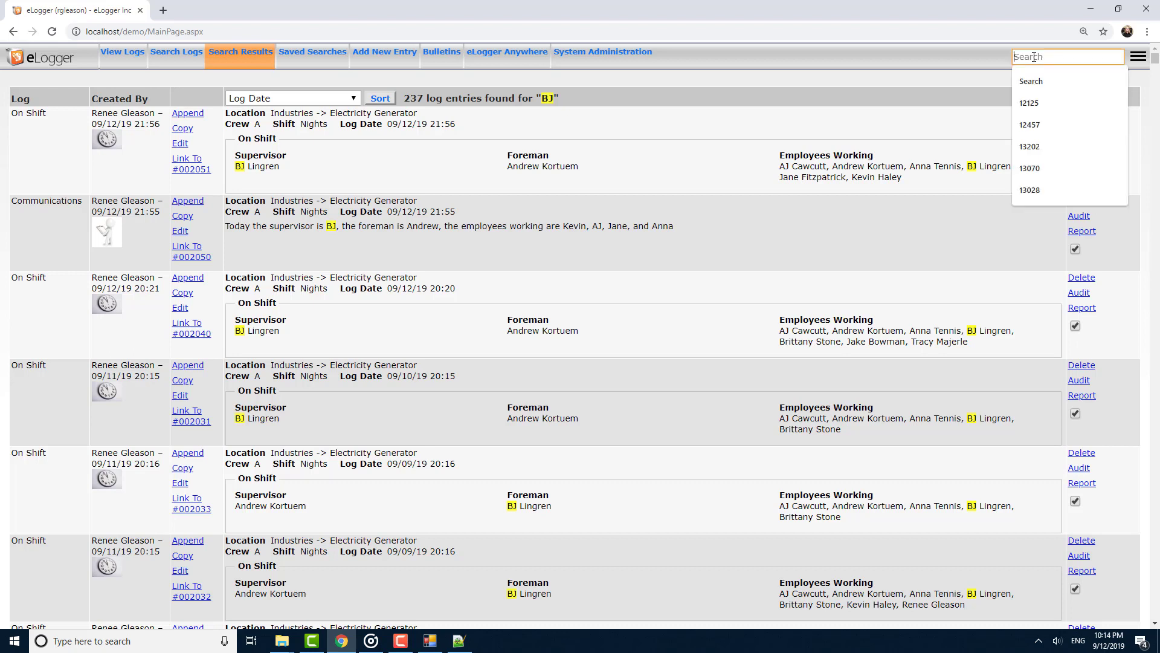
type("2050")
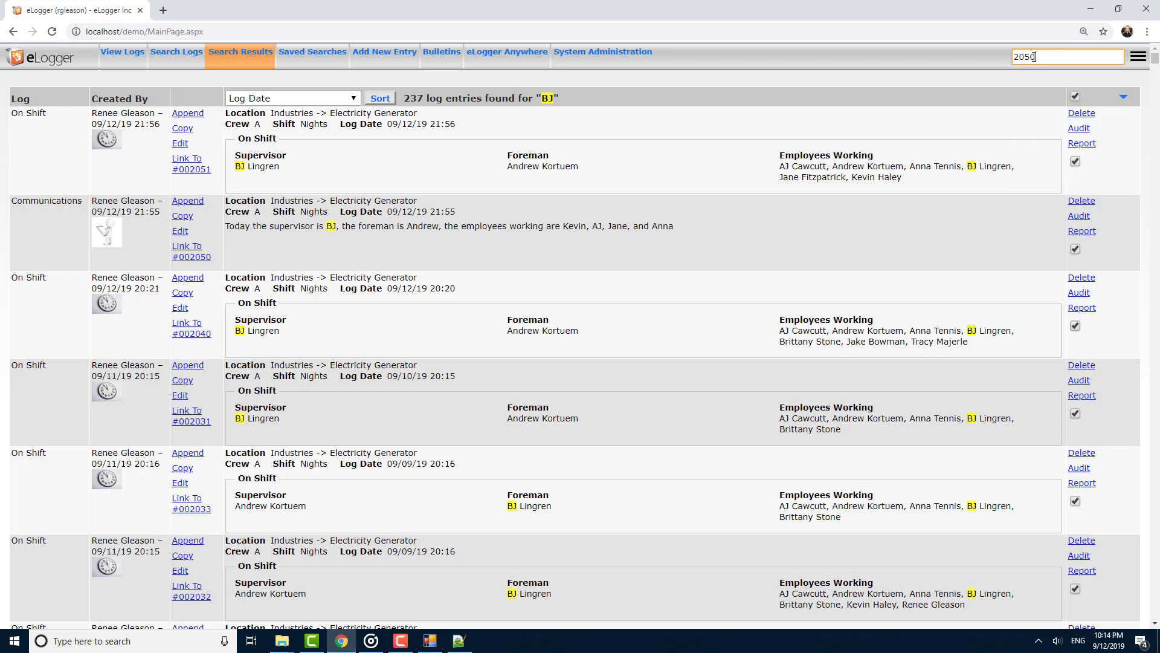
key("Return")
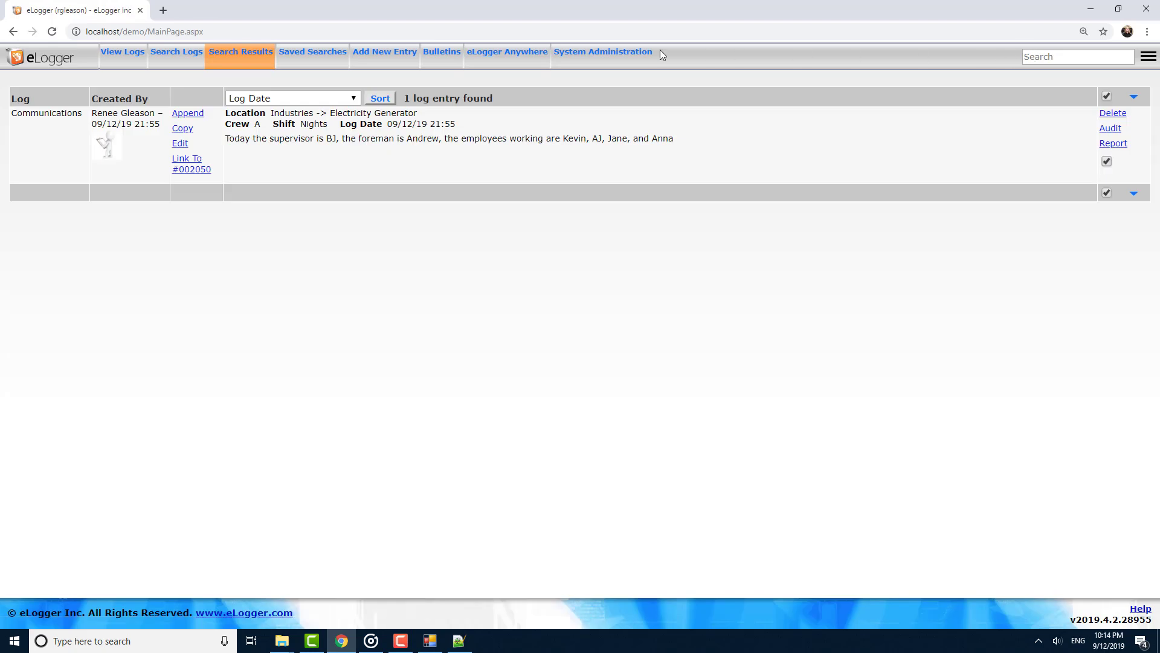
Search logs with the Last Calendar Month time span and get the entries.
left_click(180, 55)
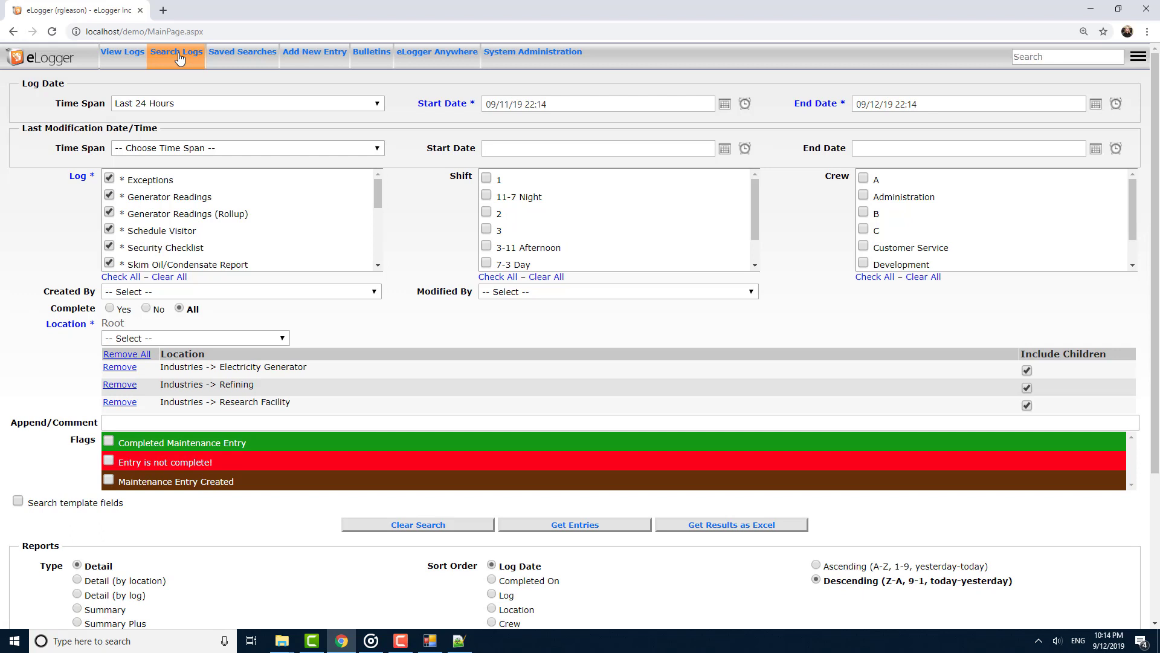
left_click(192, 106)
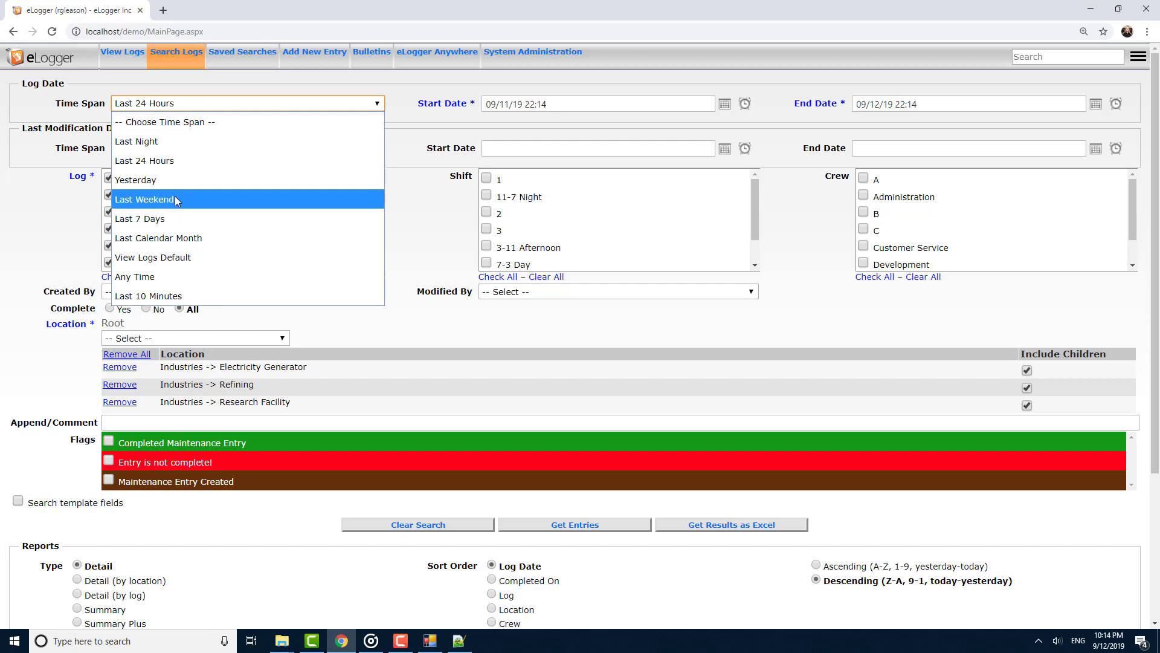
left_click(172, 239)
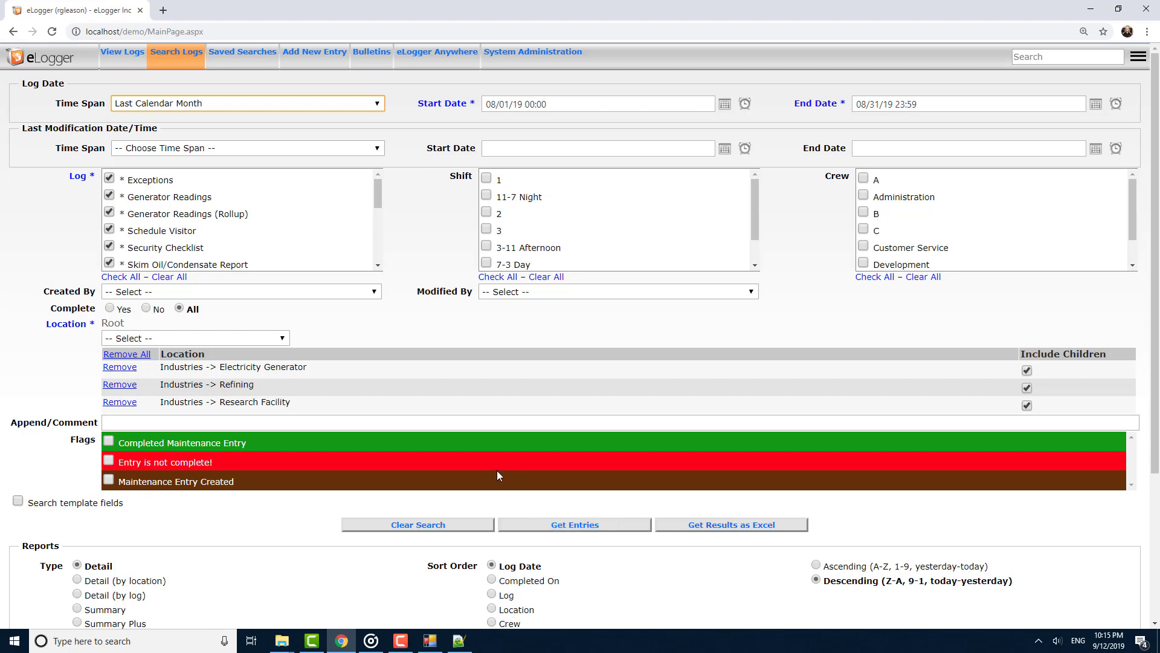
left_click(519, 525)
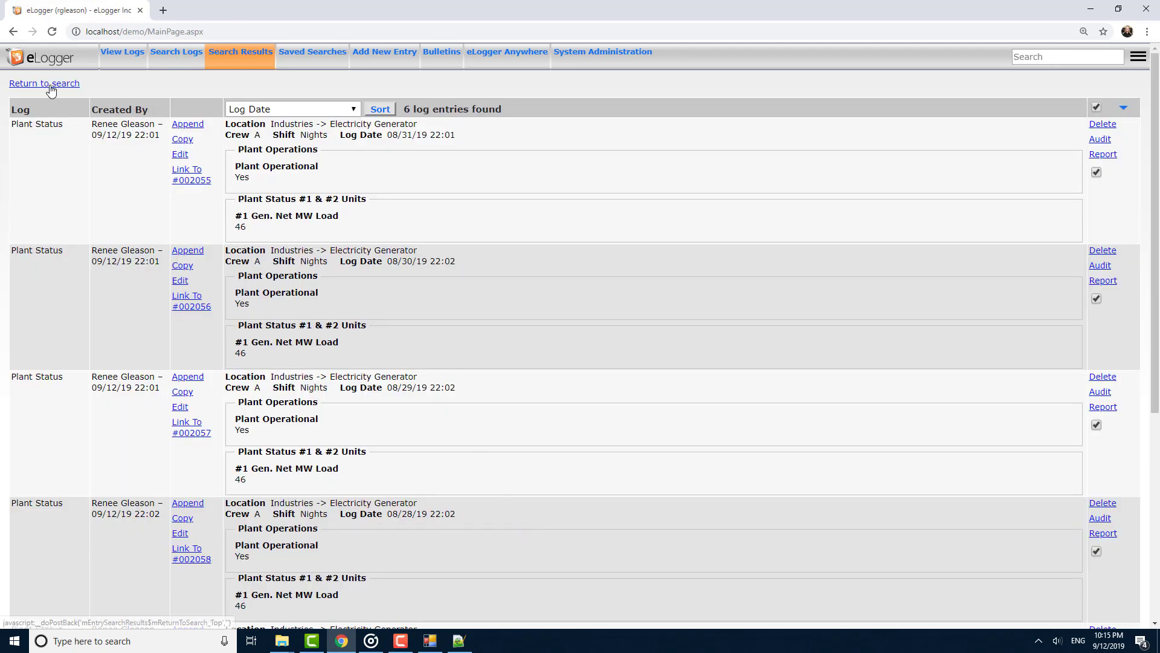
Return to the search form, restrict it to the On Shift log, and set Created By to the chosen operator.
left_click(49, 84)
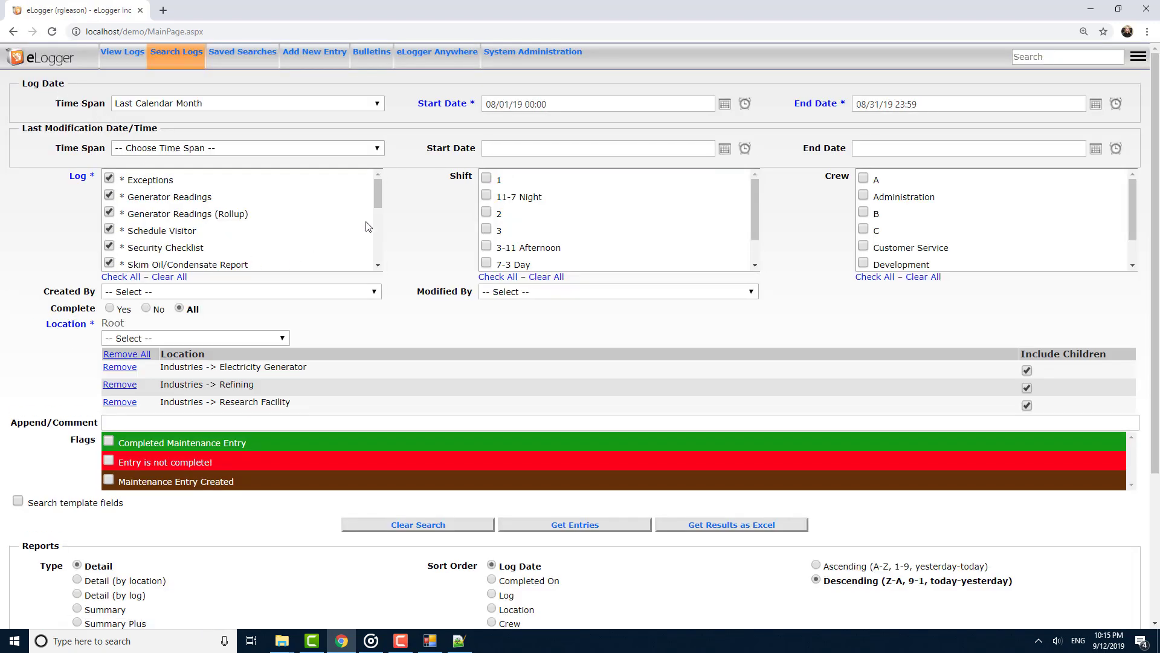
left_click_drag(375, 193, 376, 241)
left_click(158, 276)
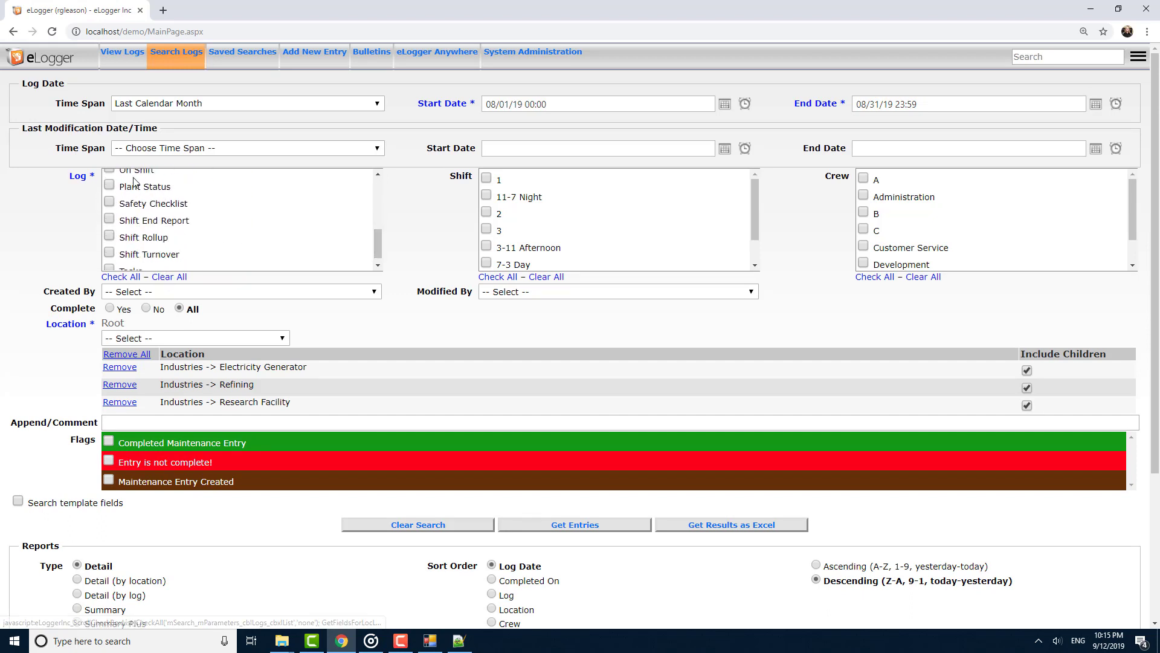
left_click(224, 291)
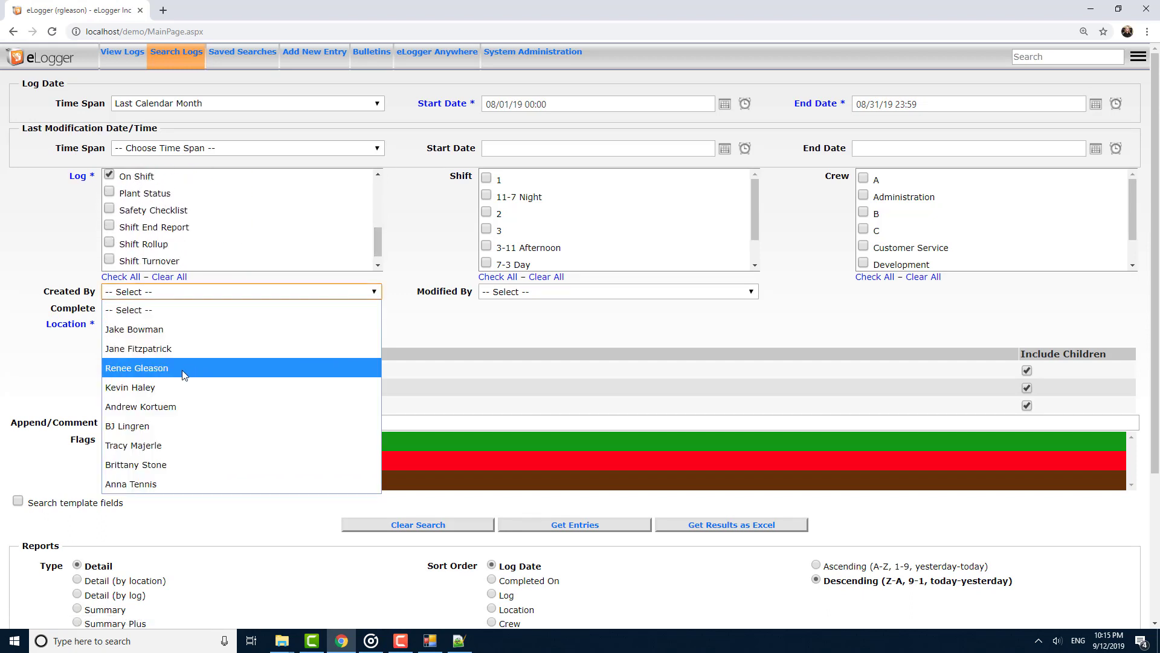
left_click(173, 424)
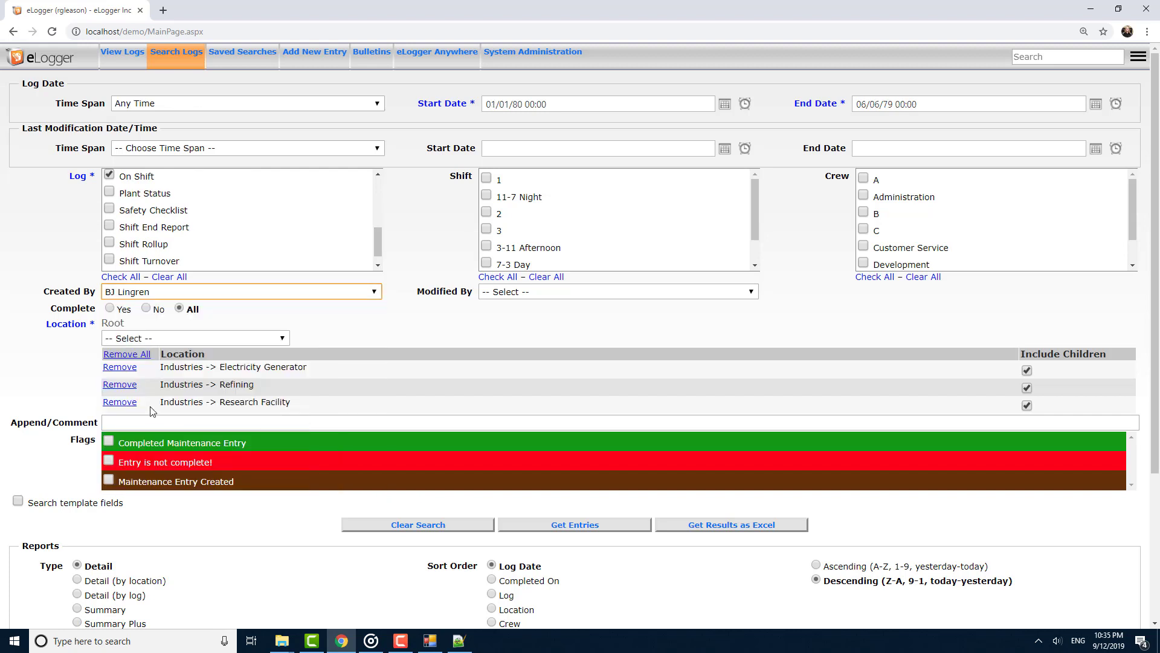
Remove the Refining and Research Facility locations, enable template field search with a Foreman filter, and get the entries.
left_click(134, 385)
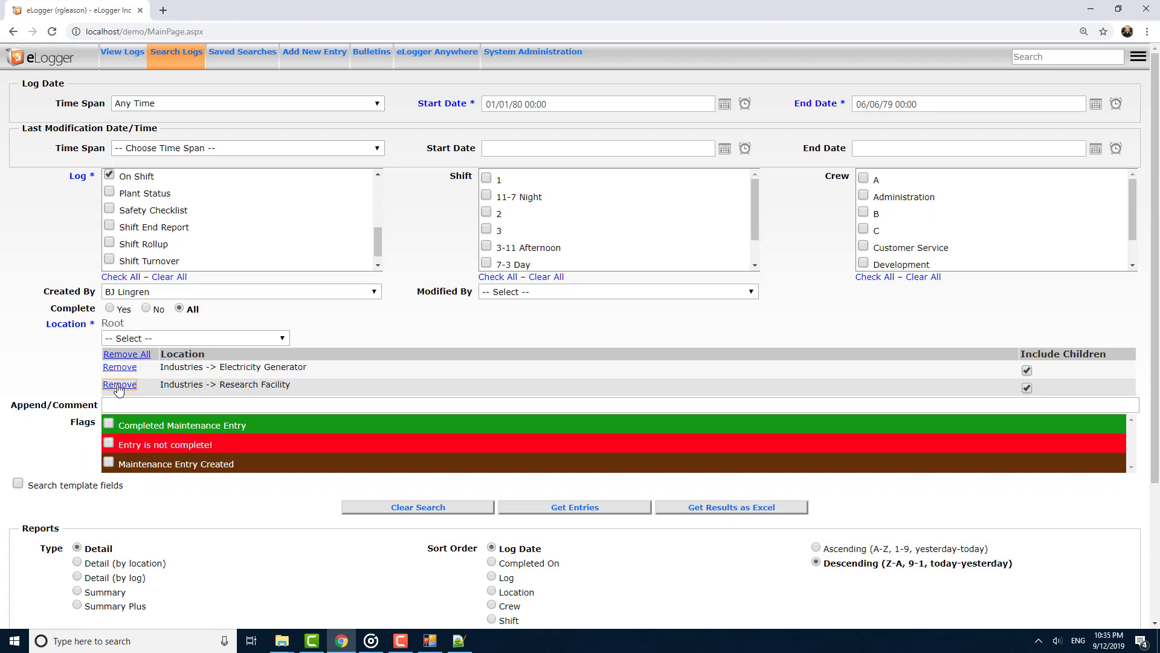
left_click(119, 385)
left_click(77, 470)
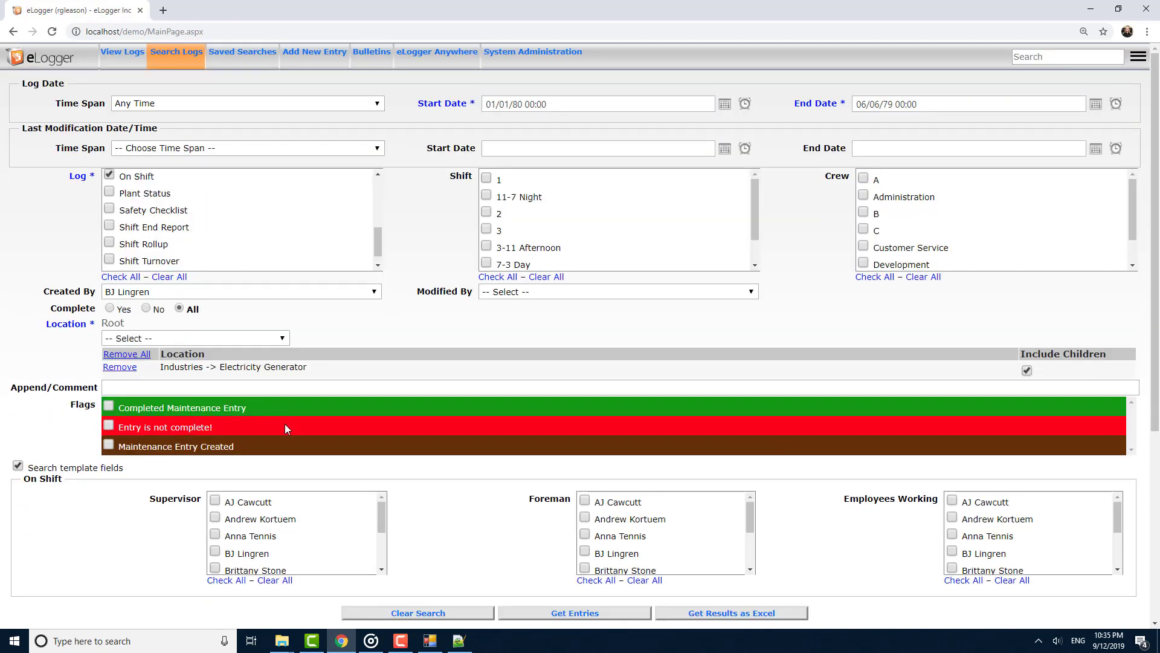
scroll(285, 423, "down", 2)
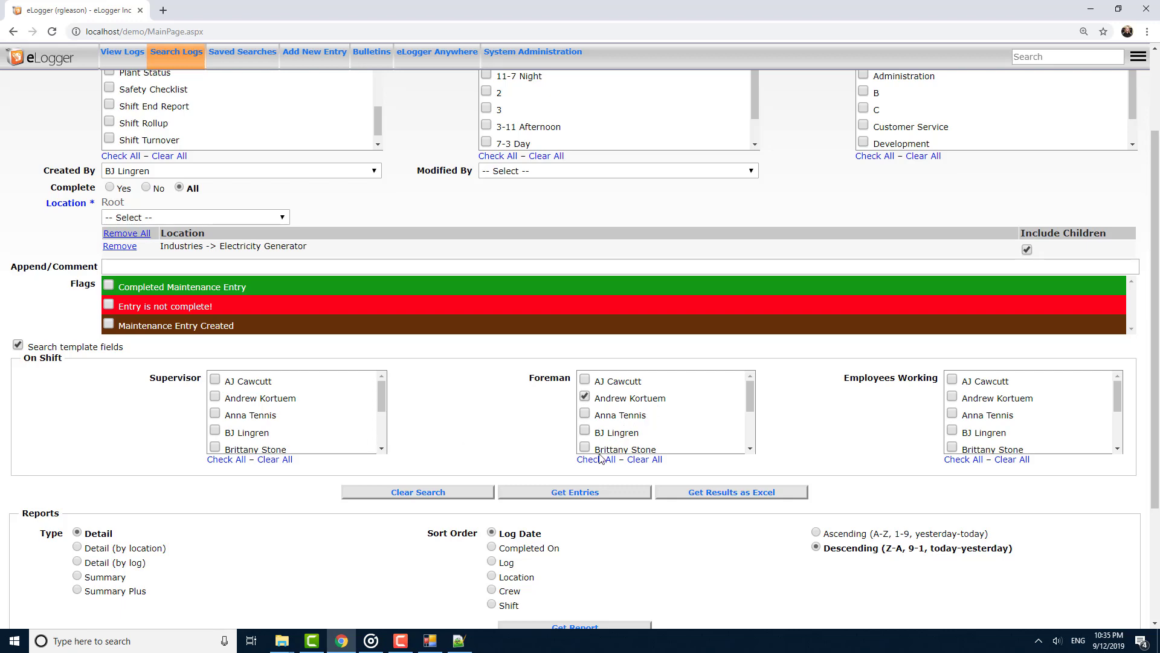
left_click(568, 493)
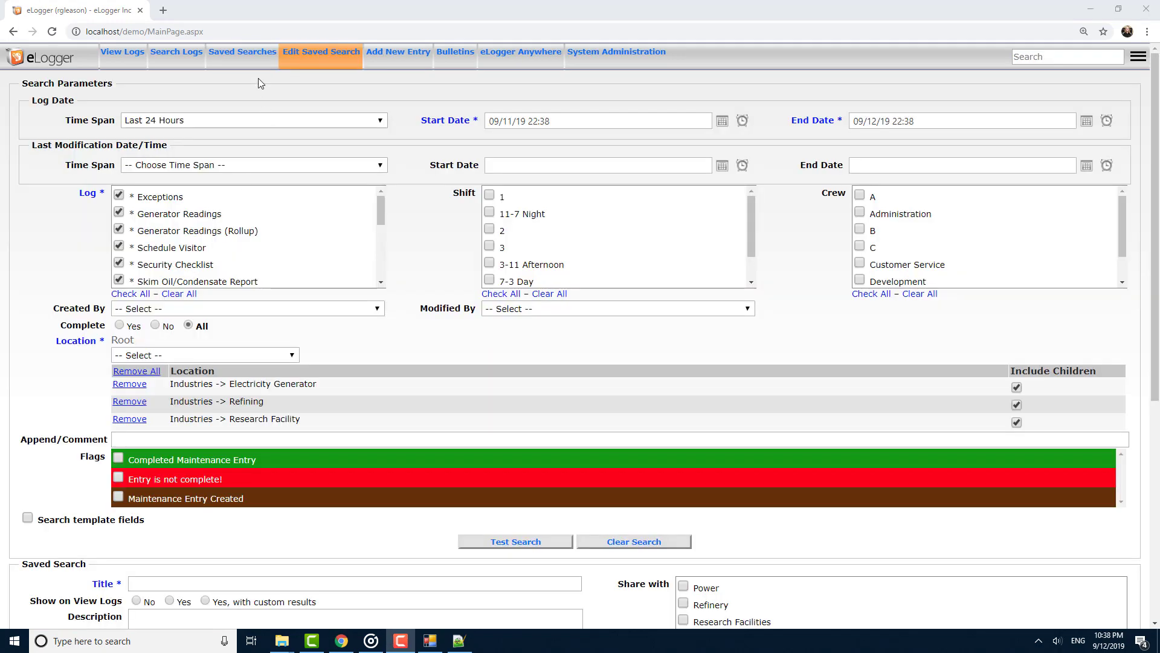
Add a new saved search with Any Time as the log date span.
left_click(245, 56)
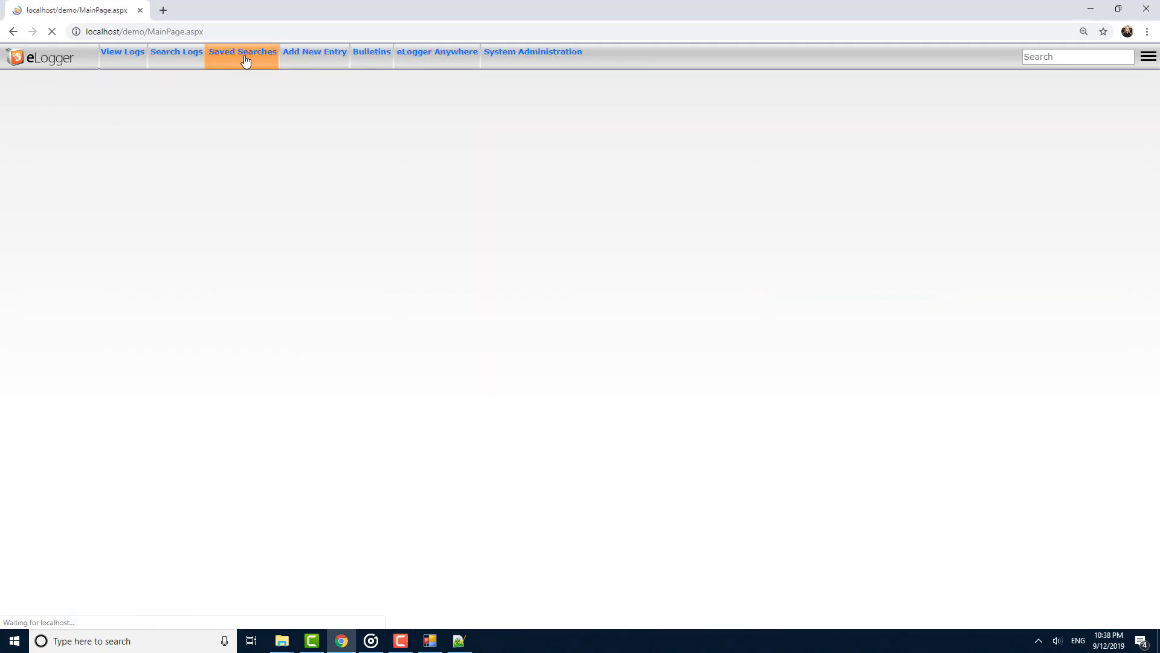
left_click(46, 157)
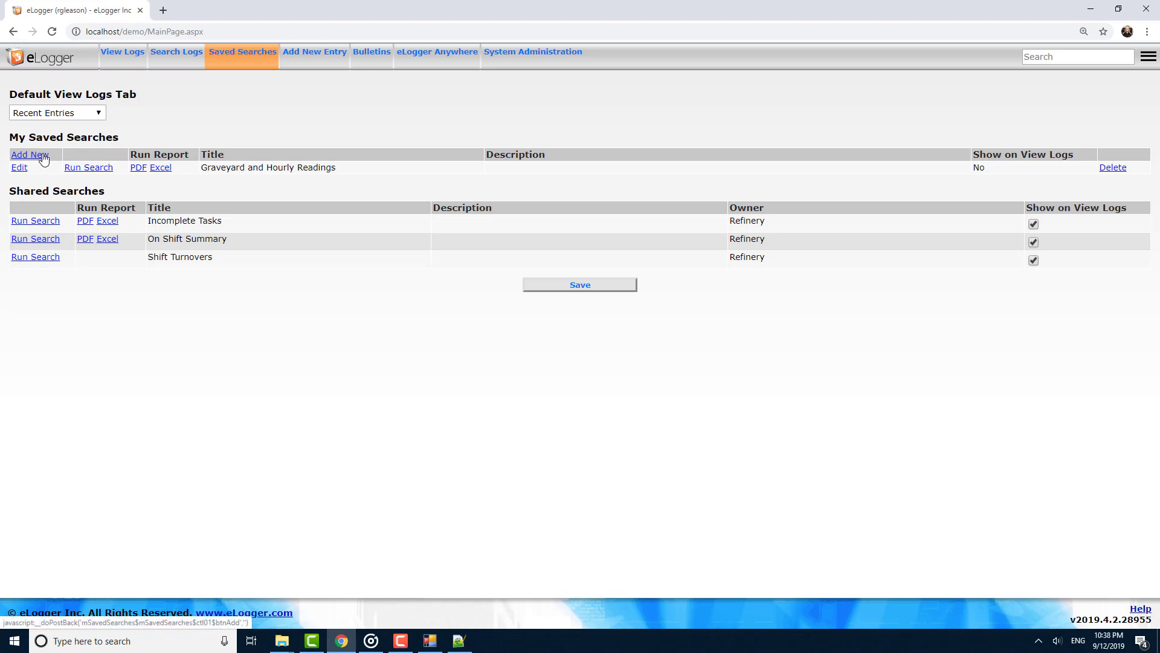
left_click(160, 120)
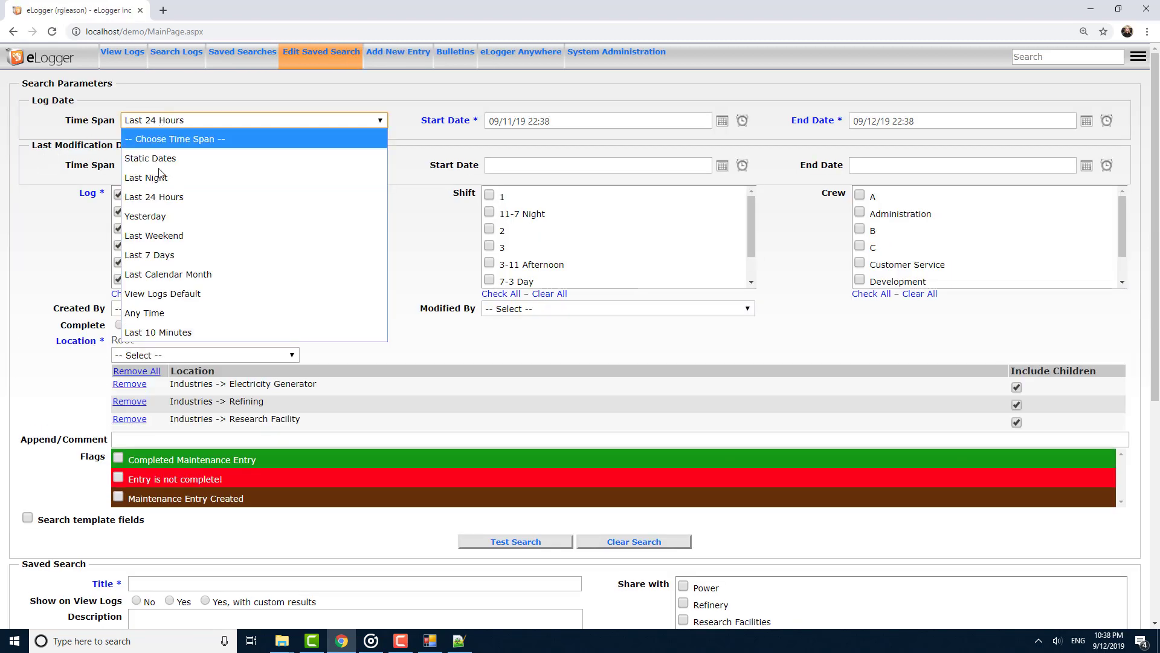
left_click(156, 313)
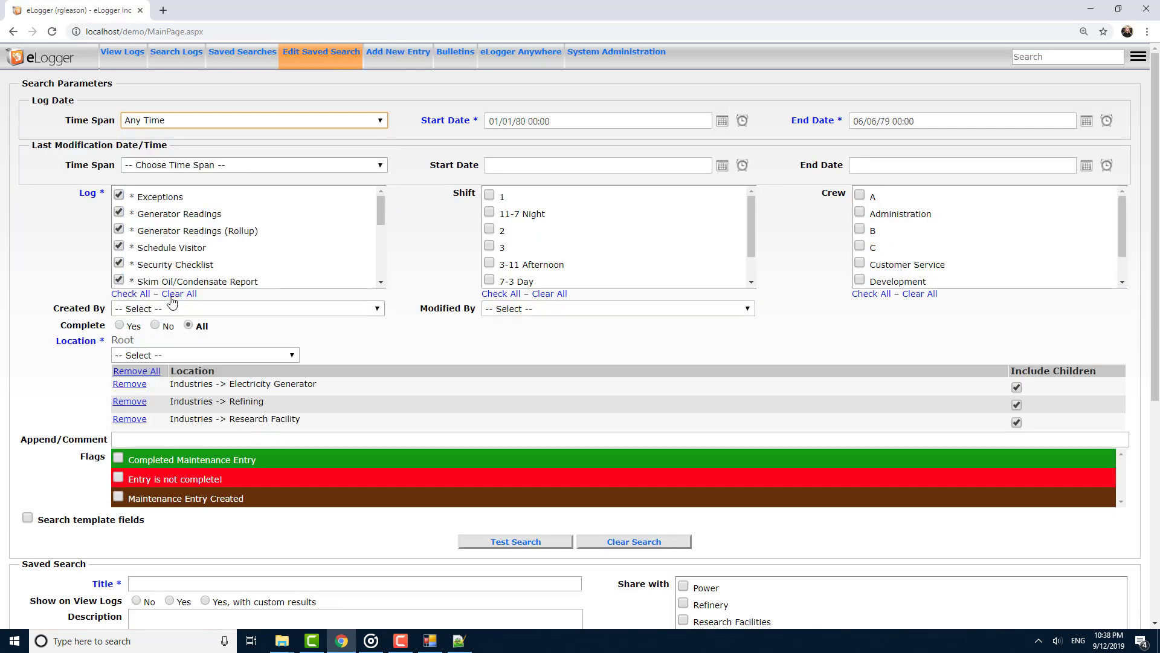
Limit the saved search to the On Shift log, the chosen creator, and the Electricity Generator location only.
left_click(172, 294)
scroll(162, 263, "down", 1)
scroll(154, 273, "down", 2)
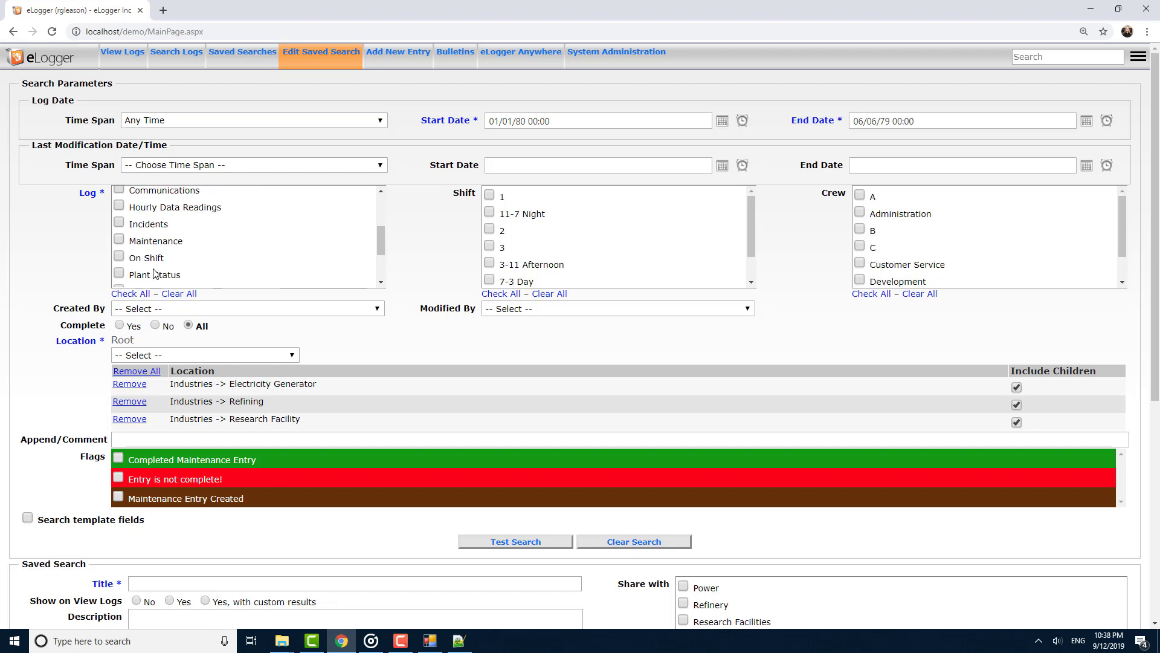
scroll(156, 258, "up", 2)
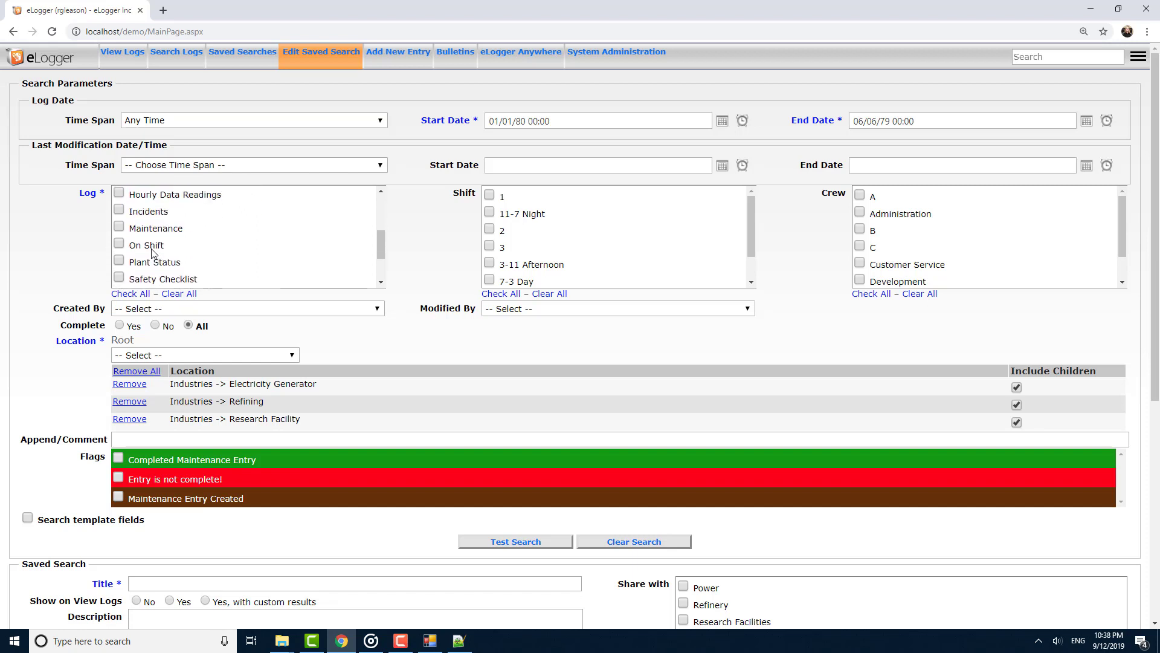
left_click(153, 308)
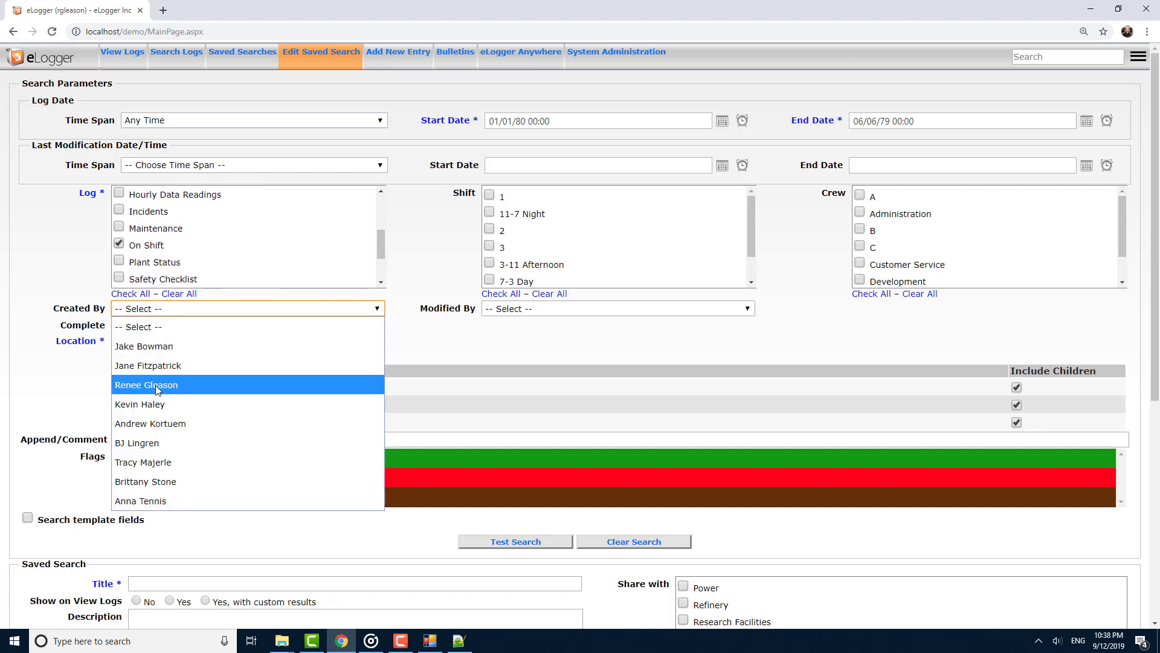
left_click(163, 443)
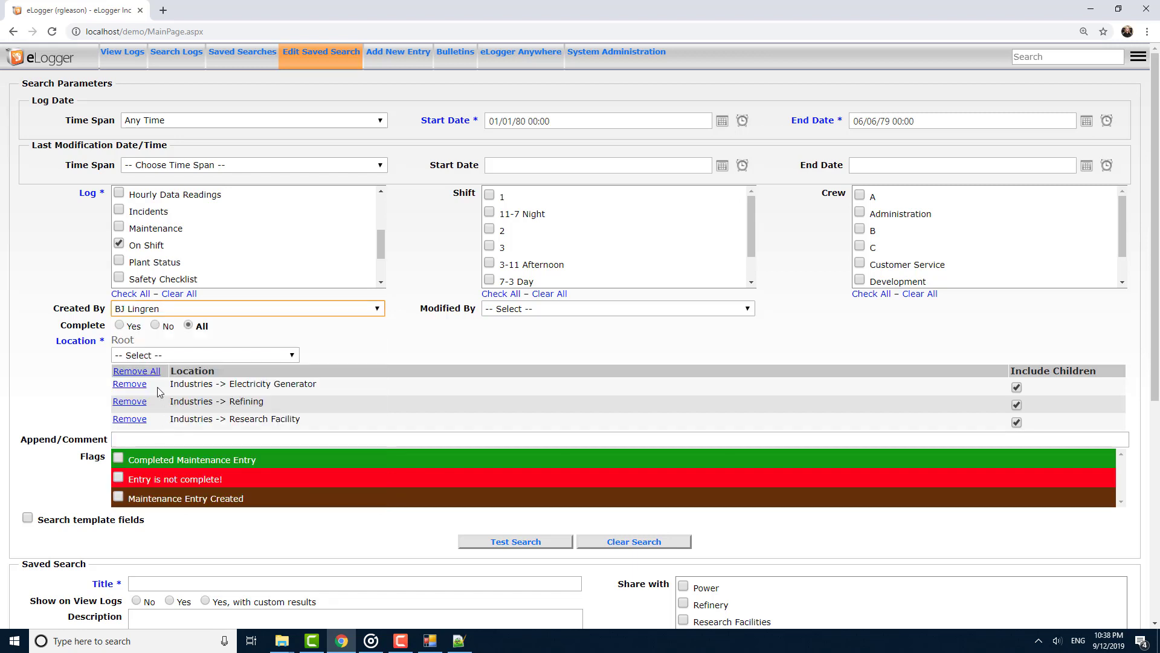
left_click(134, 402)
left_click(134, 402)
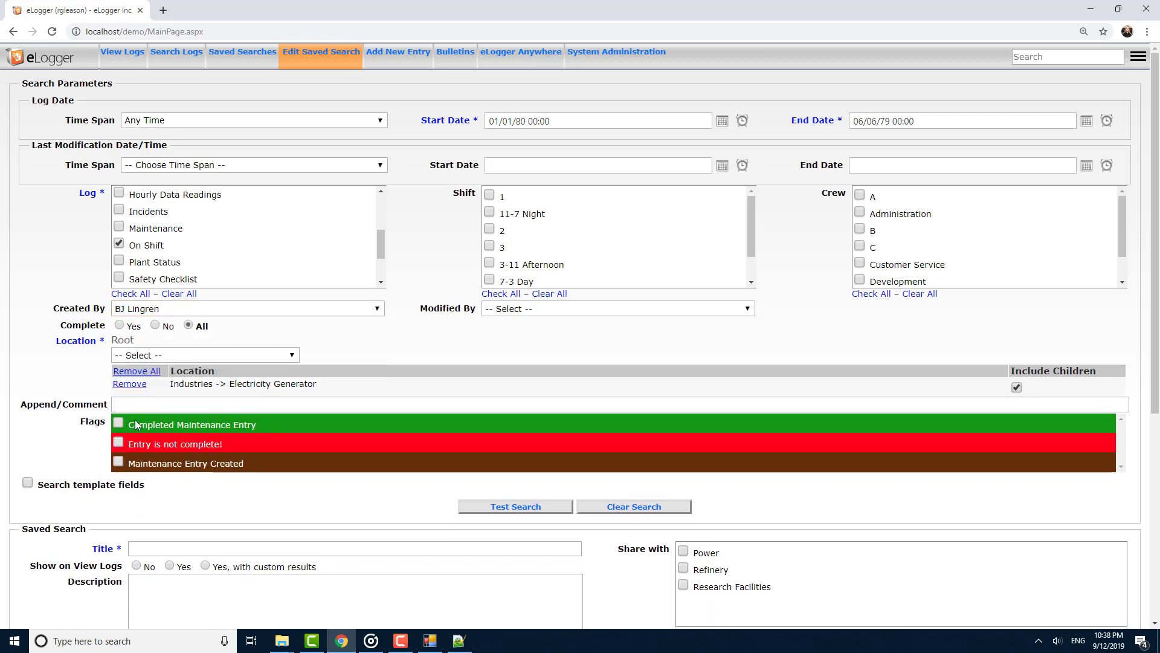
Enable template field search and filter the On Shift Foreman field to the chosen employee.
left_click(95, 489)
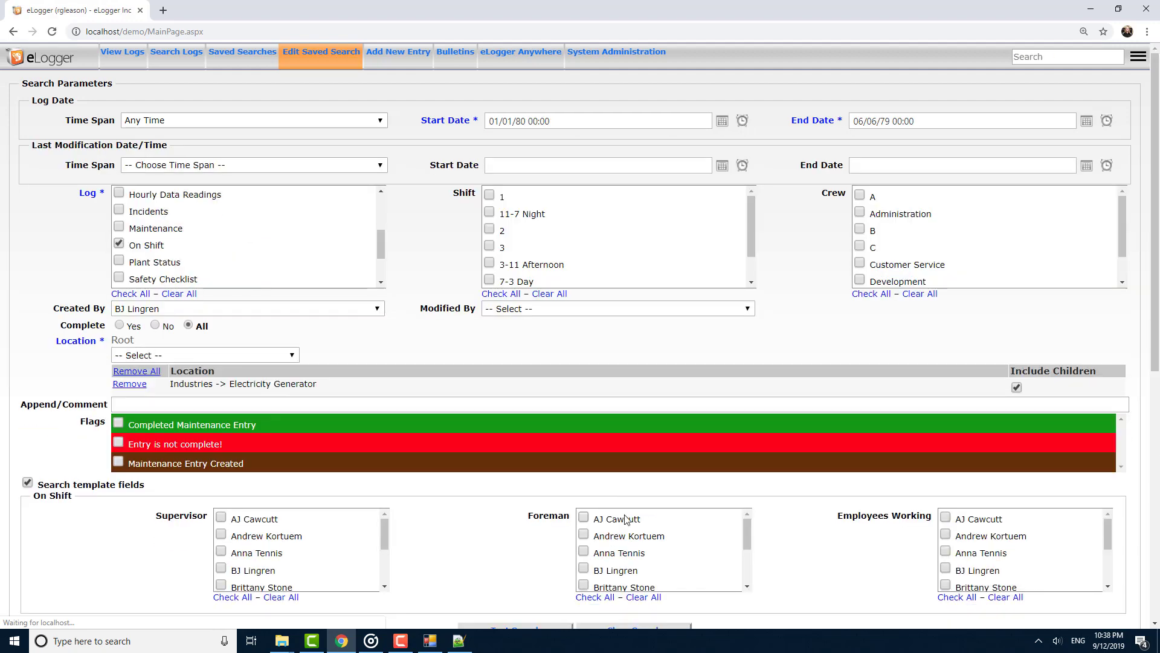
left_click(630, 537)
Title the saved search after the chosen supervisor and foreman, show it on View Logs, and save it.
scroll(626, 477, "down", 4)
left_click(372, 432)
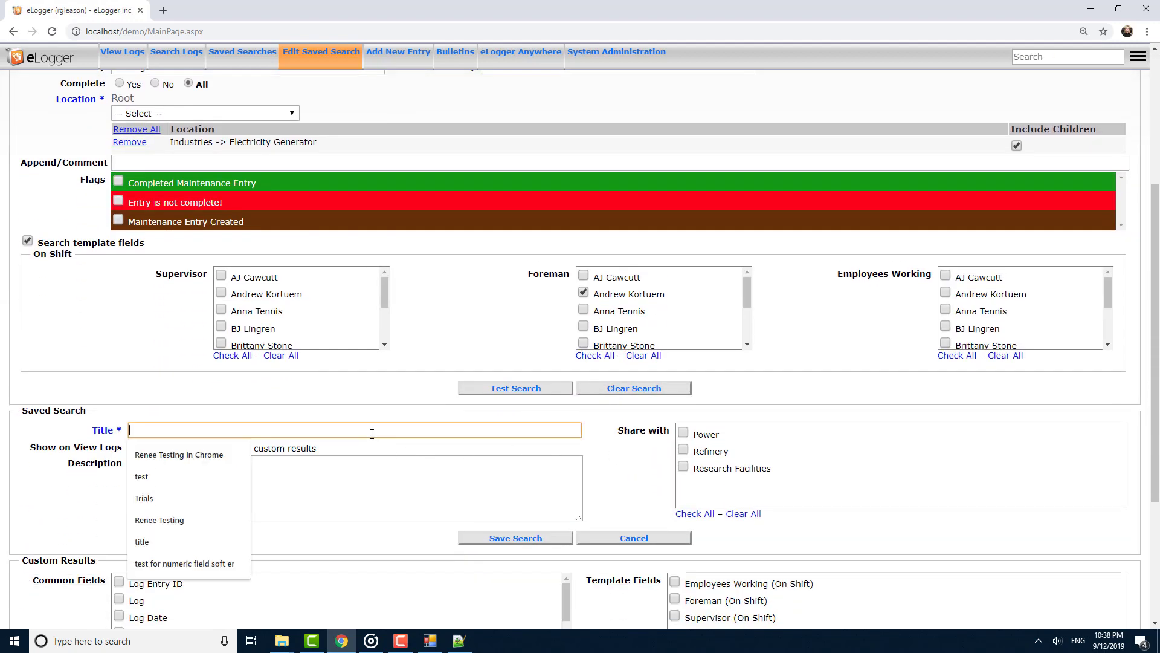
type("BJ S")
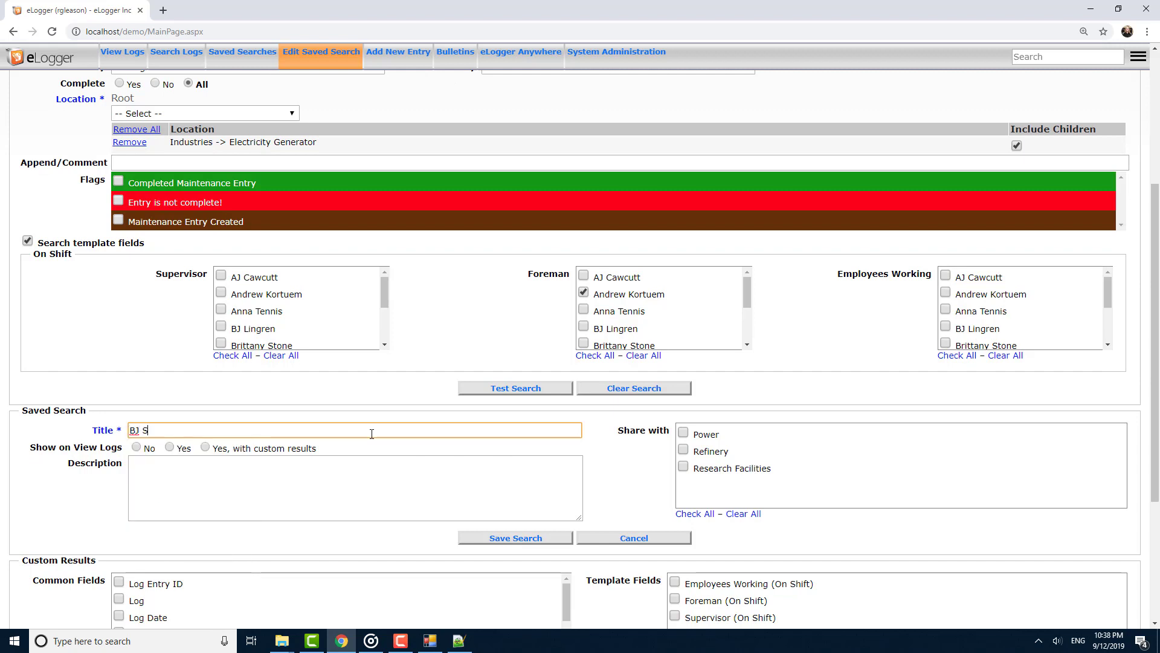
type("uper/Andrew Foreman")
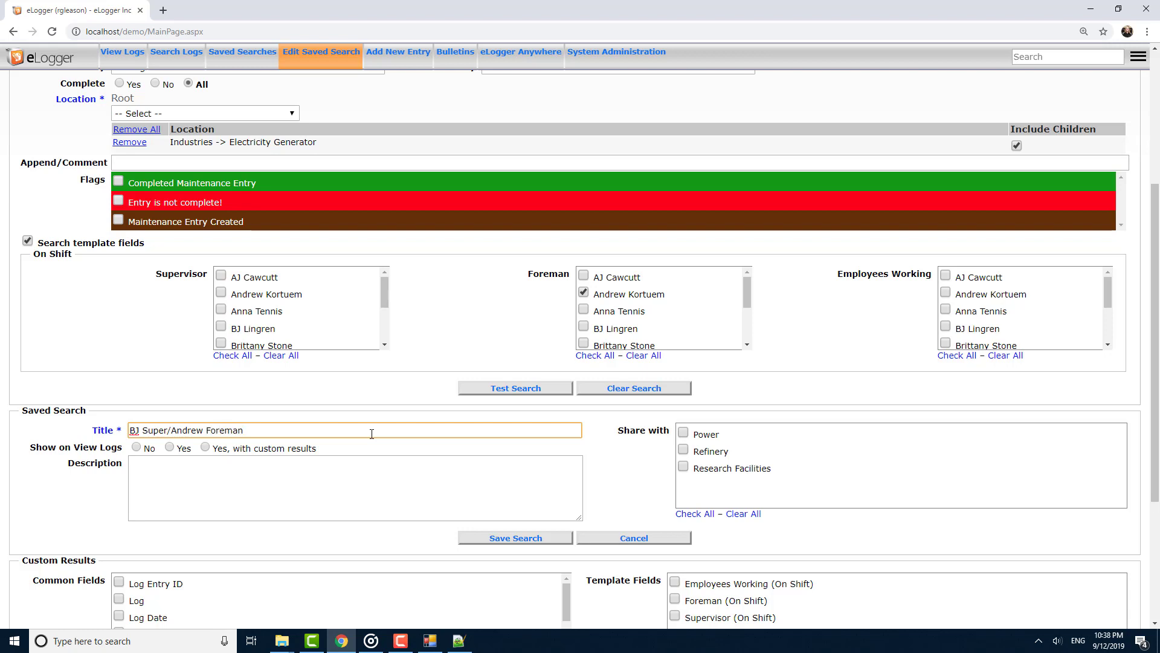
left_click(169, 447)
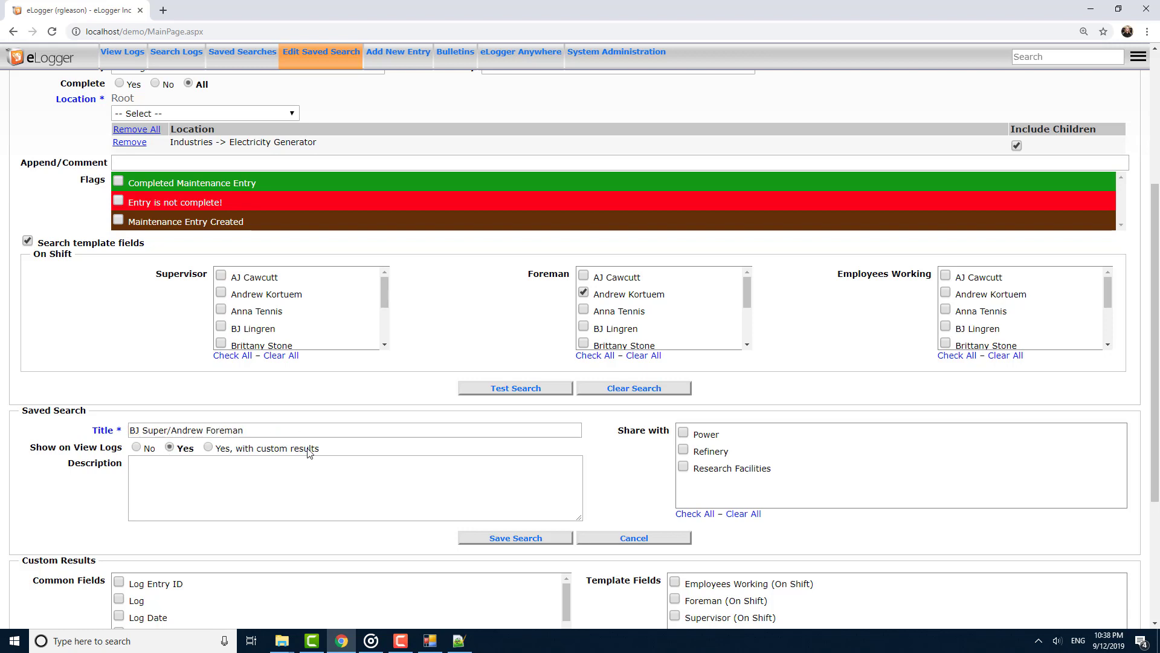
scroll(522, 454, "down", 2)
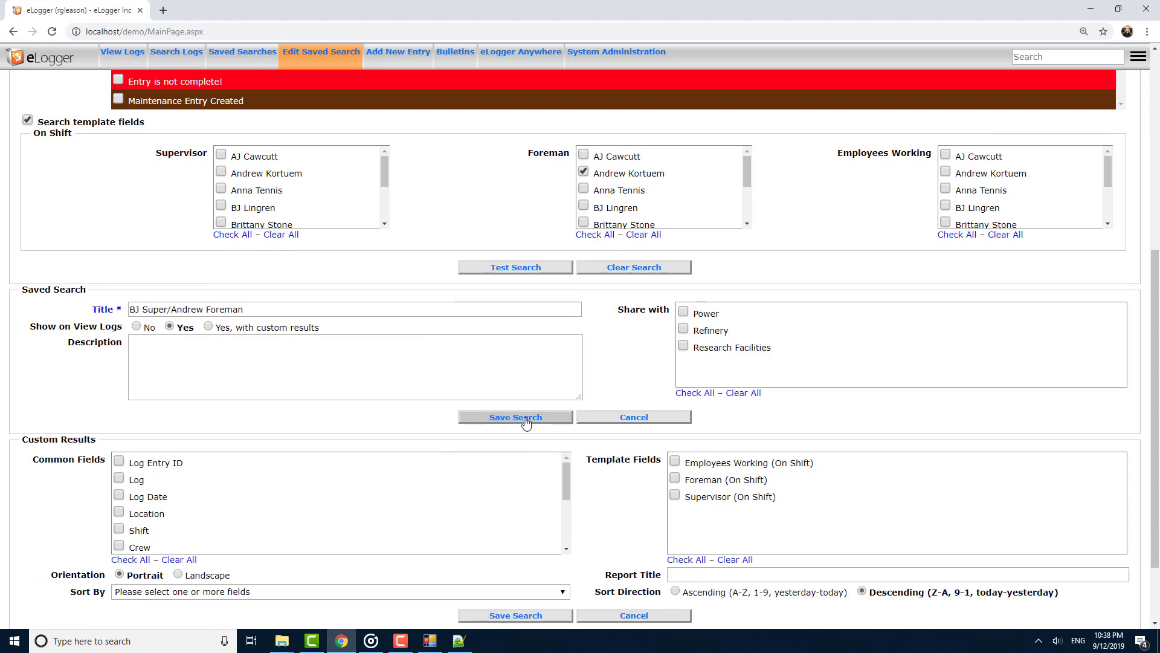
left_click(525, 419)
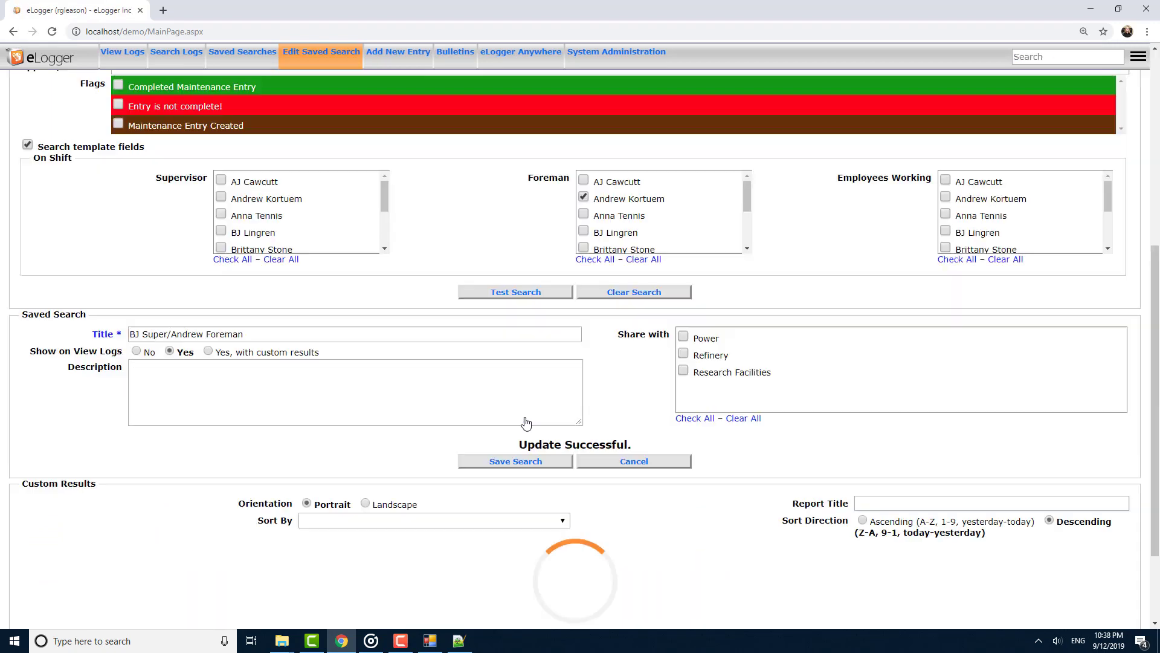
Open View Logs and view the entries on the new saved search's tab.
scroll(516, 397, "down", 8)
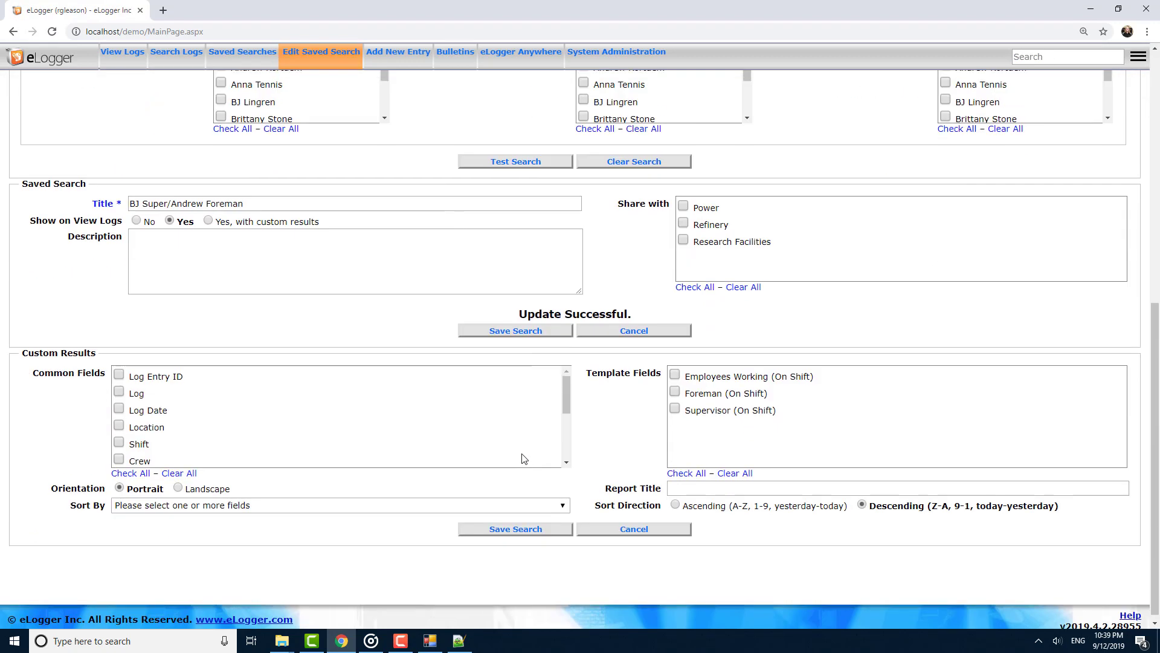
left_click(108, 55)
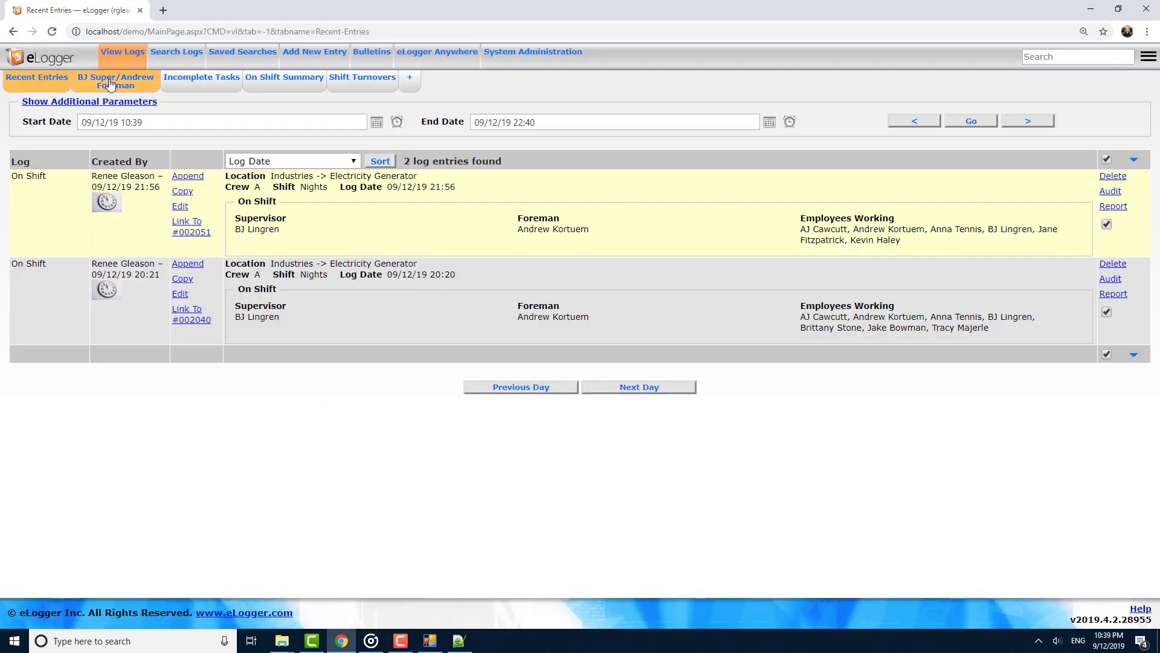
left_click(113, 86)
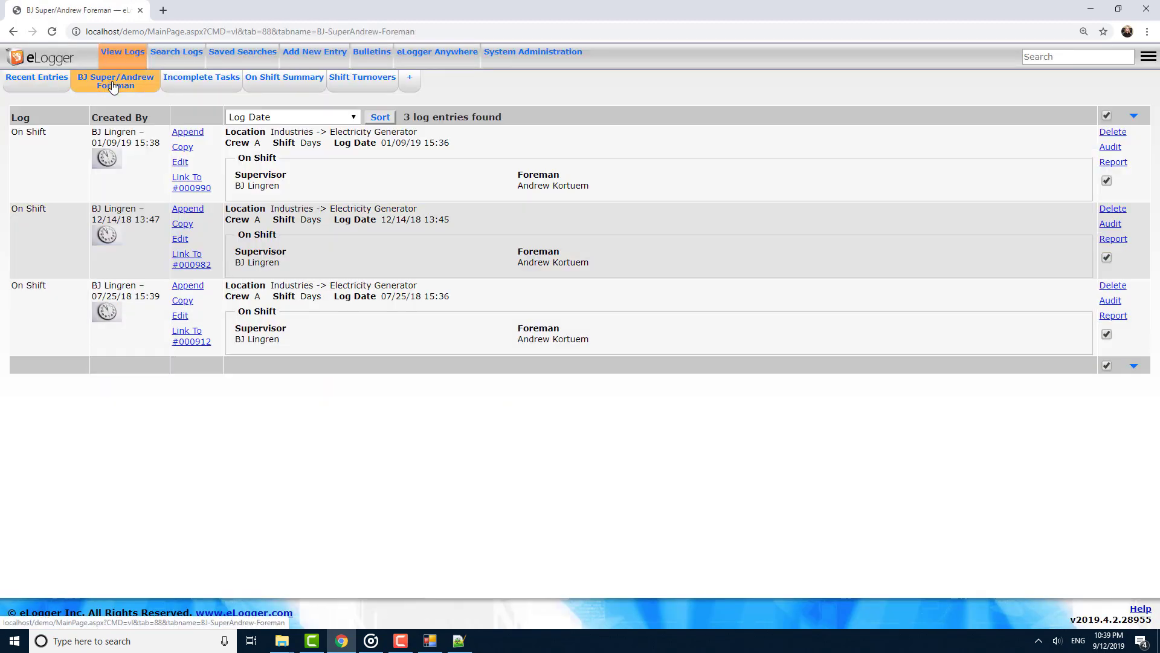
Edit the saved search and set it to show on View Logs with custom results.
left_click(243, 53)
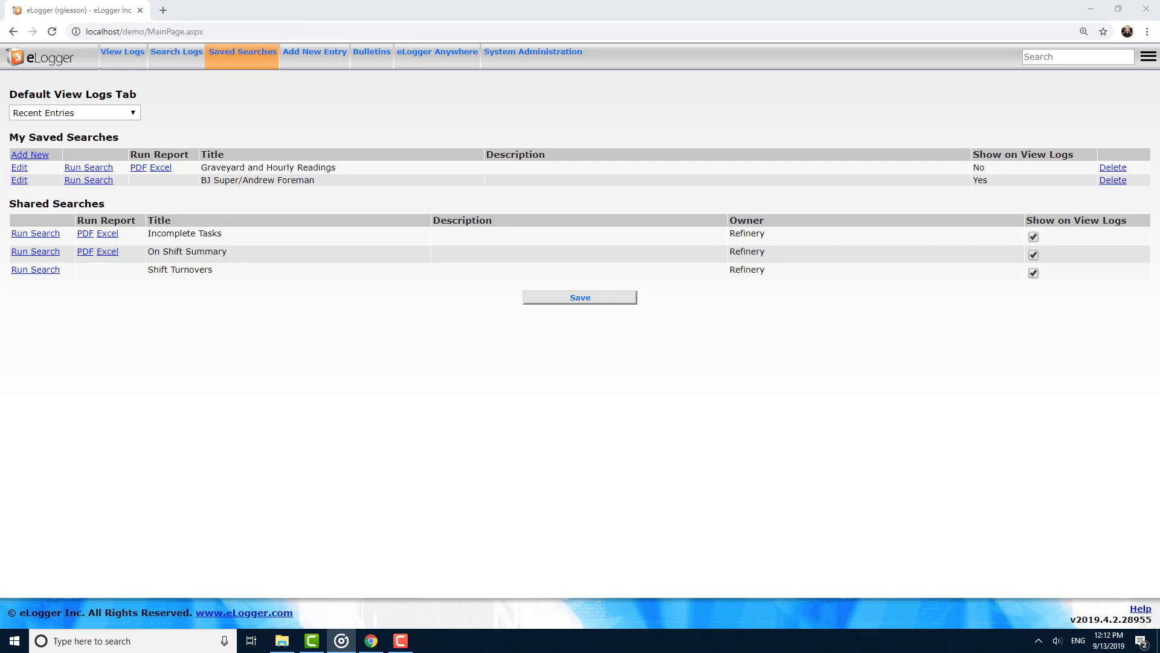
left_click(19, 180)
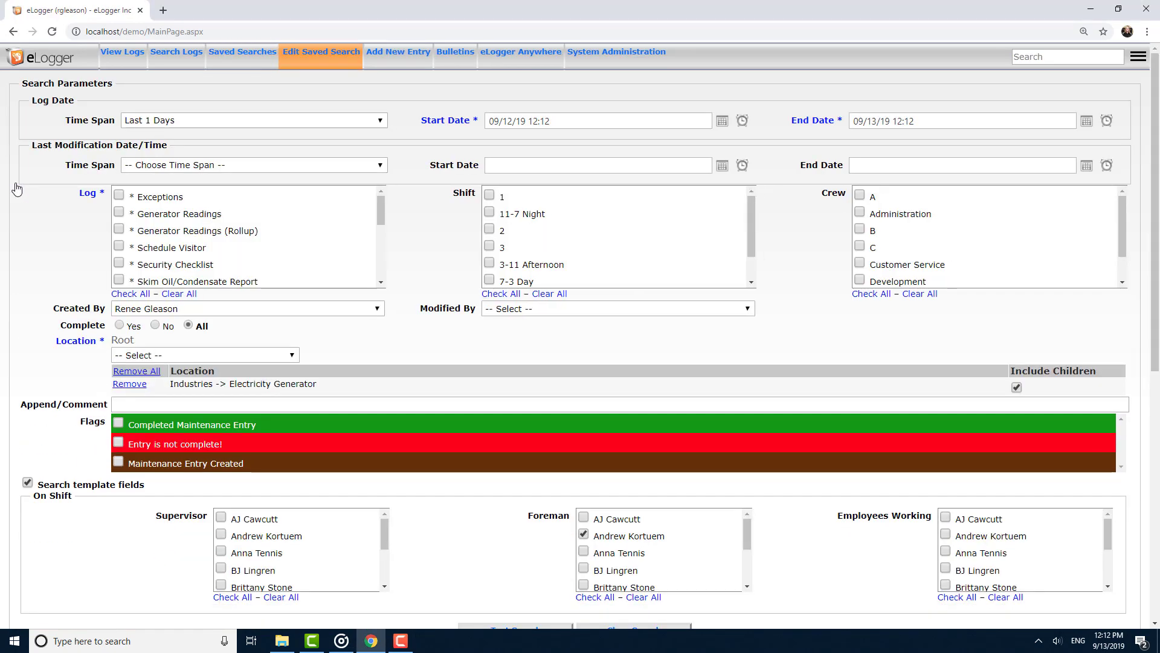
scroll(36, 242, "down", 5)
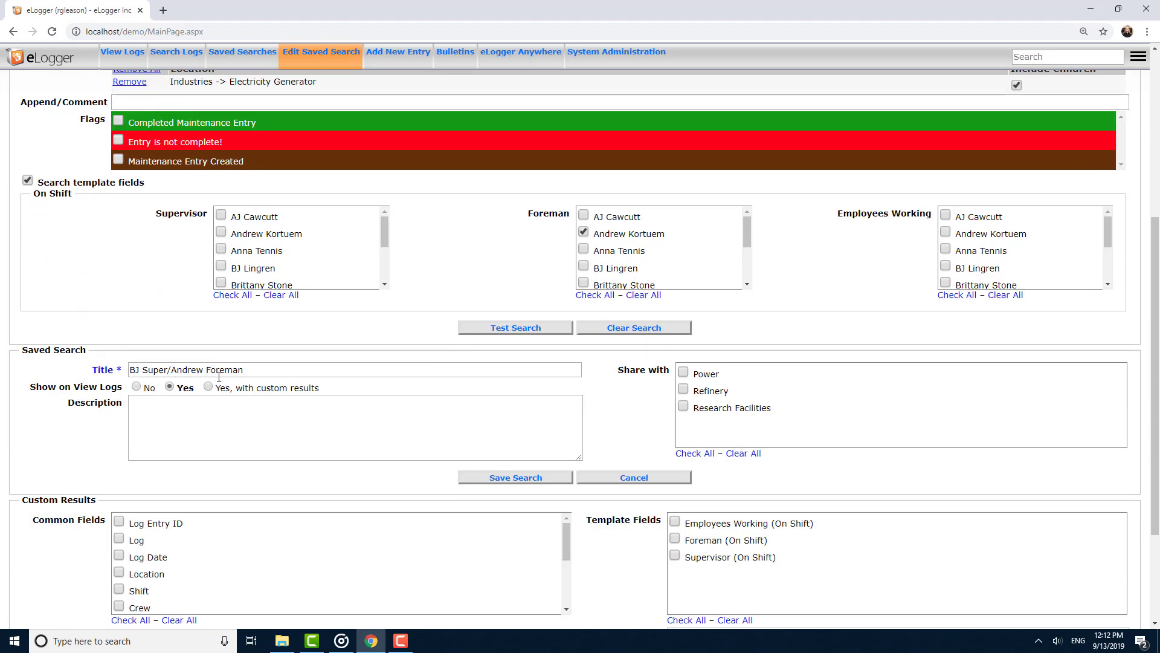
left_click(208, 386)
Add Log Entry ID and Log Date as common result fields and choose Landscape orientation.
scroll(290, 395, "down", 2)
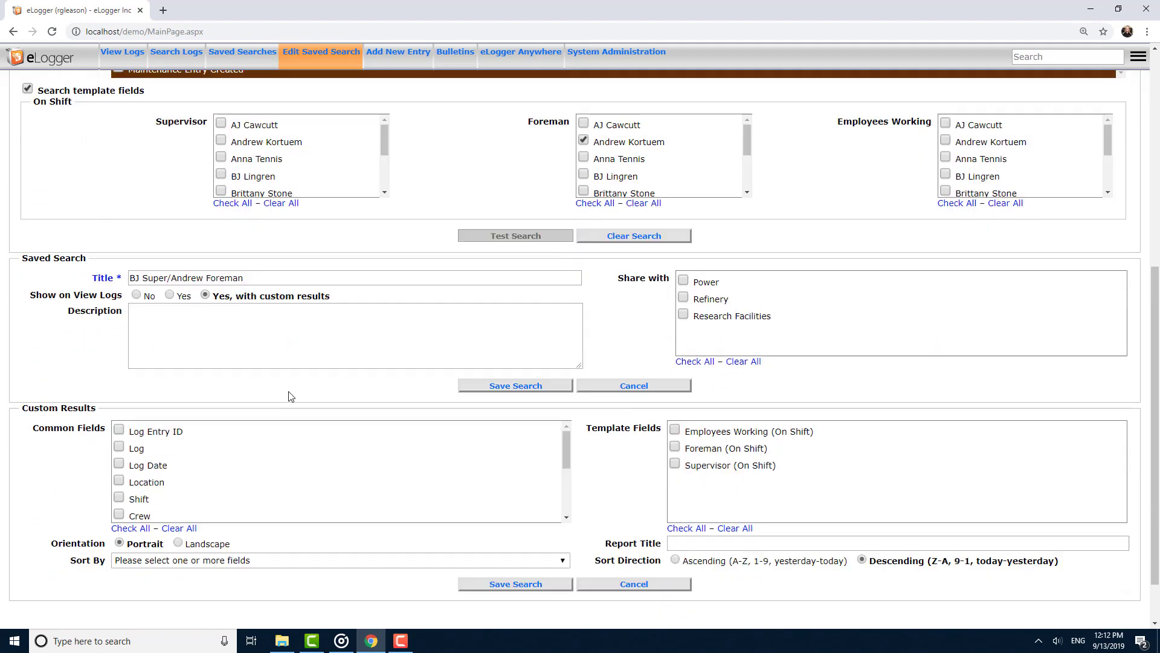
scroll(290, 395, "down", 1)
left_click(151, 370)
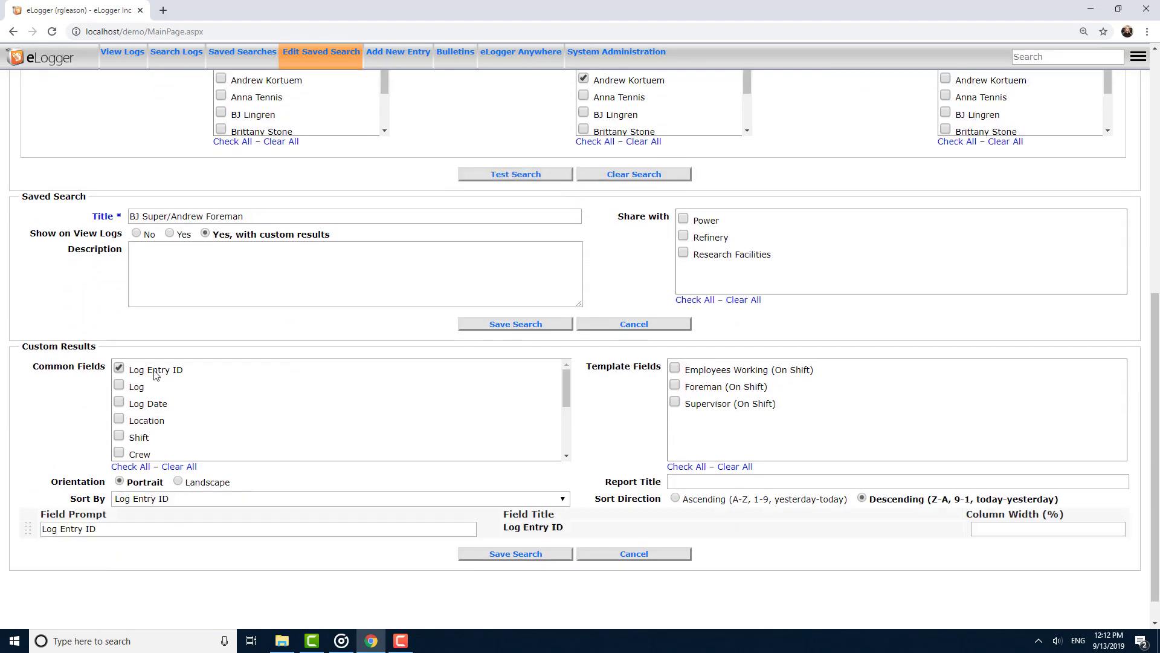
left_click(141, 408)
left_click(211, 485)
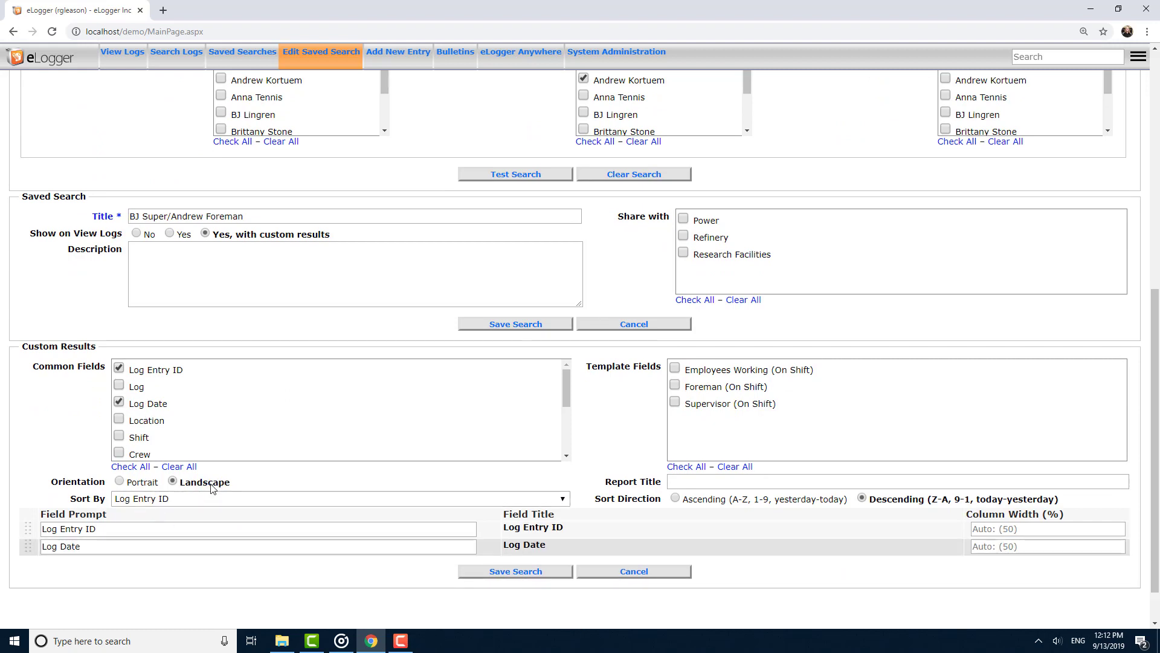
Include all On Shift template fields in the results and sort by Foreman (On Shift).
left_click(687, 467)
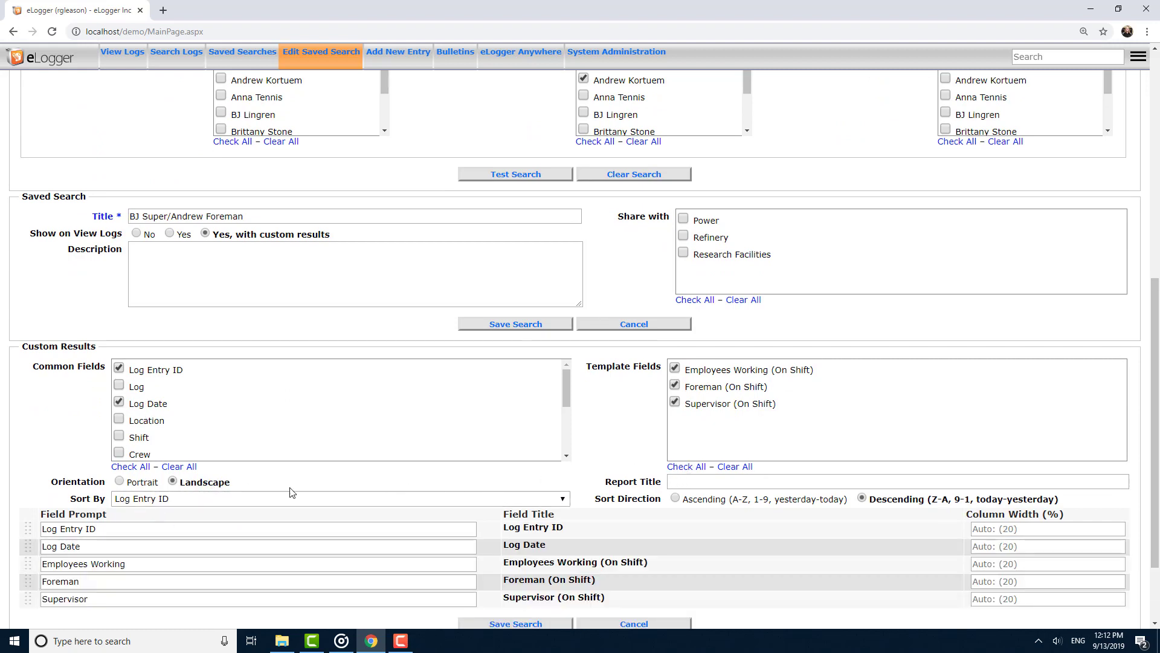
left_click(194, 499)
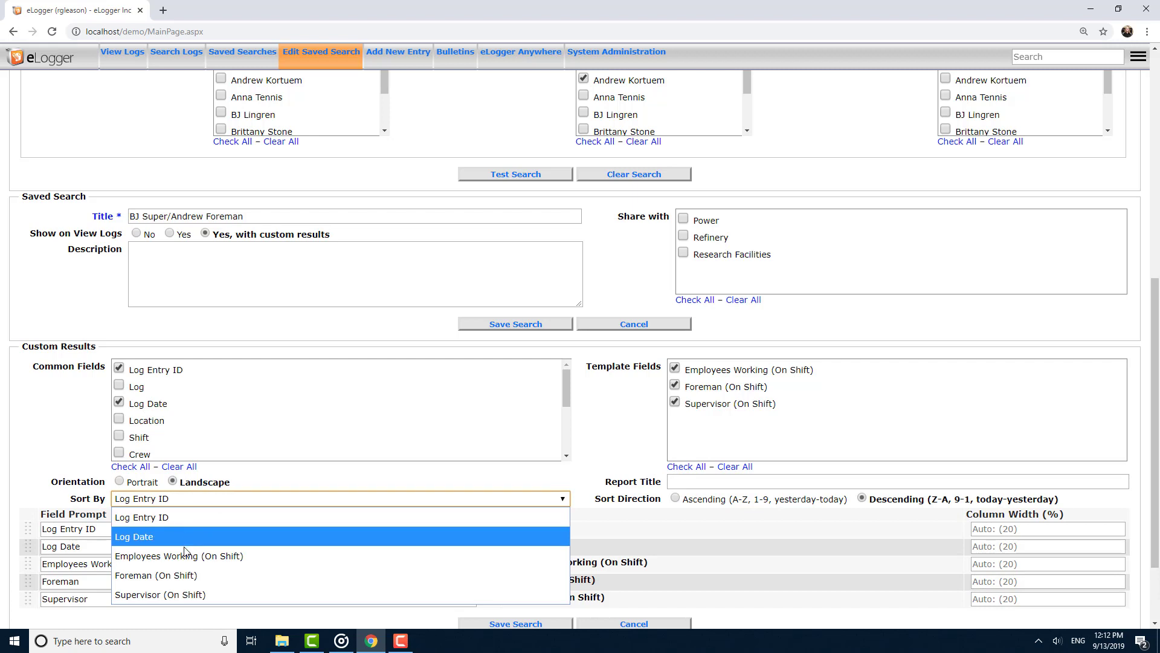
left_click(183, 574)
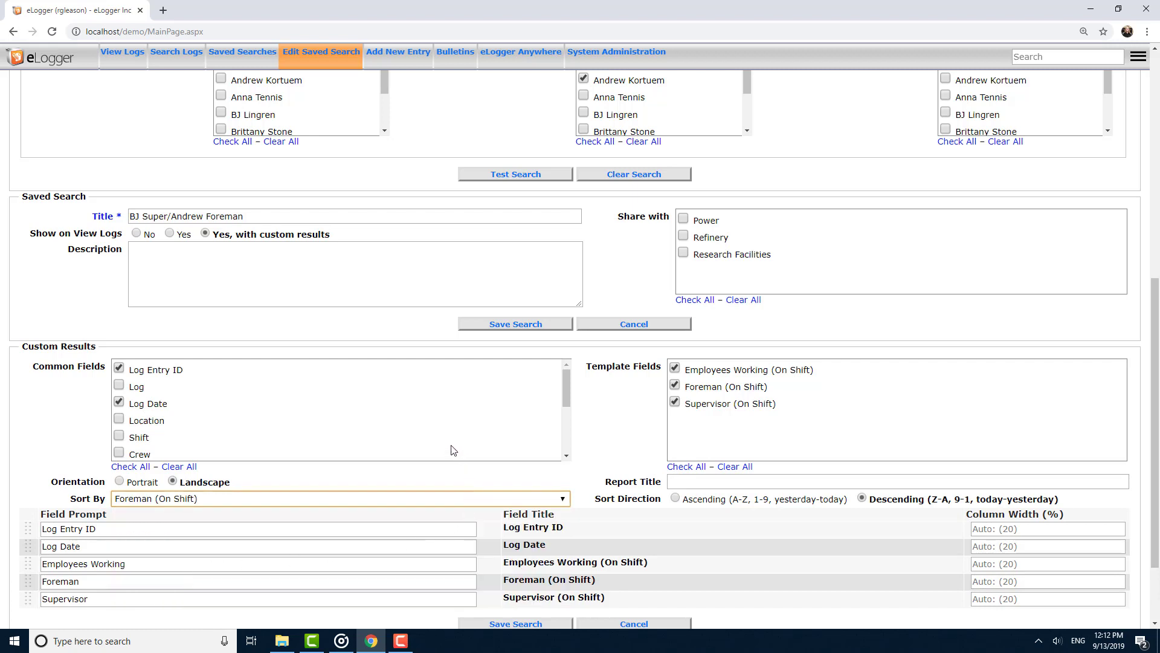
Save the updated saved search.
scroll(453, 450, "up", 6)
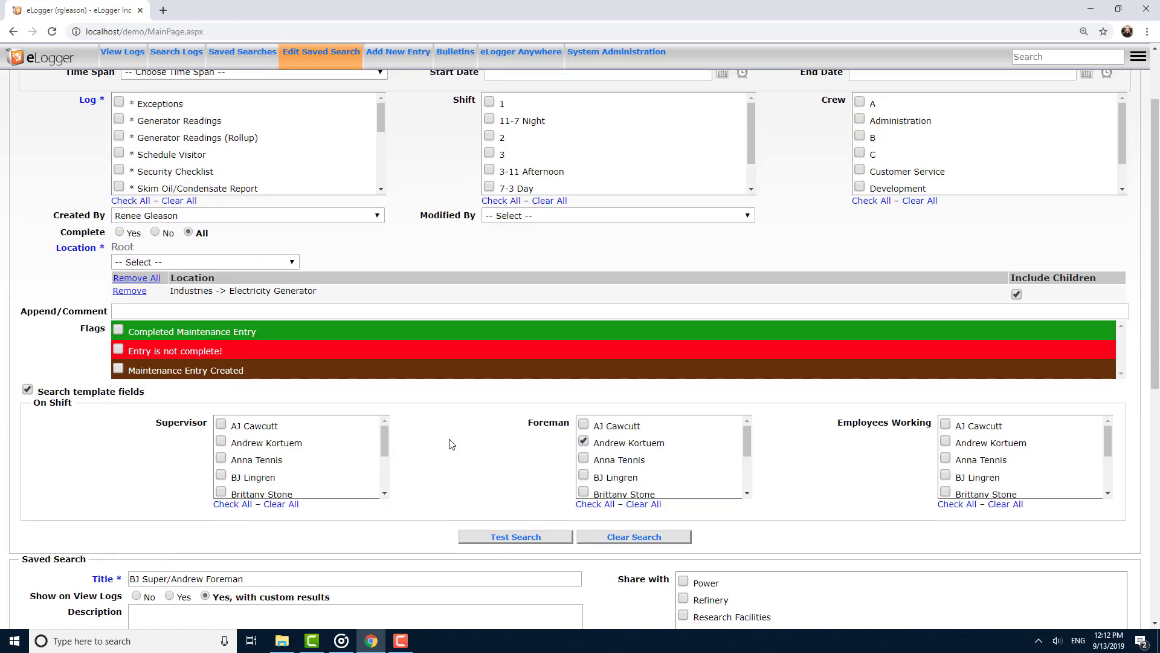
scroll(449, 444, "up", 2)
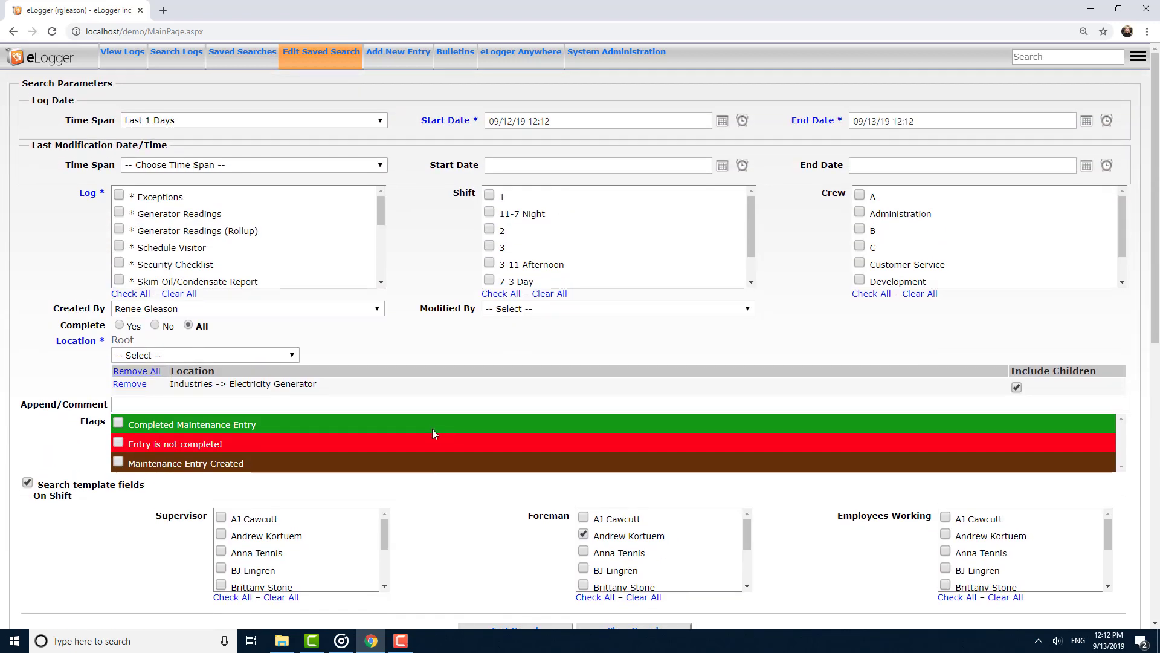
scroll(433, 429, "down", 3)
scroll(431, 278, "down", 7)
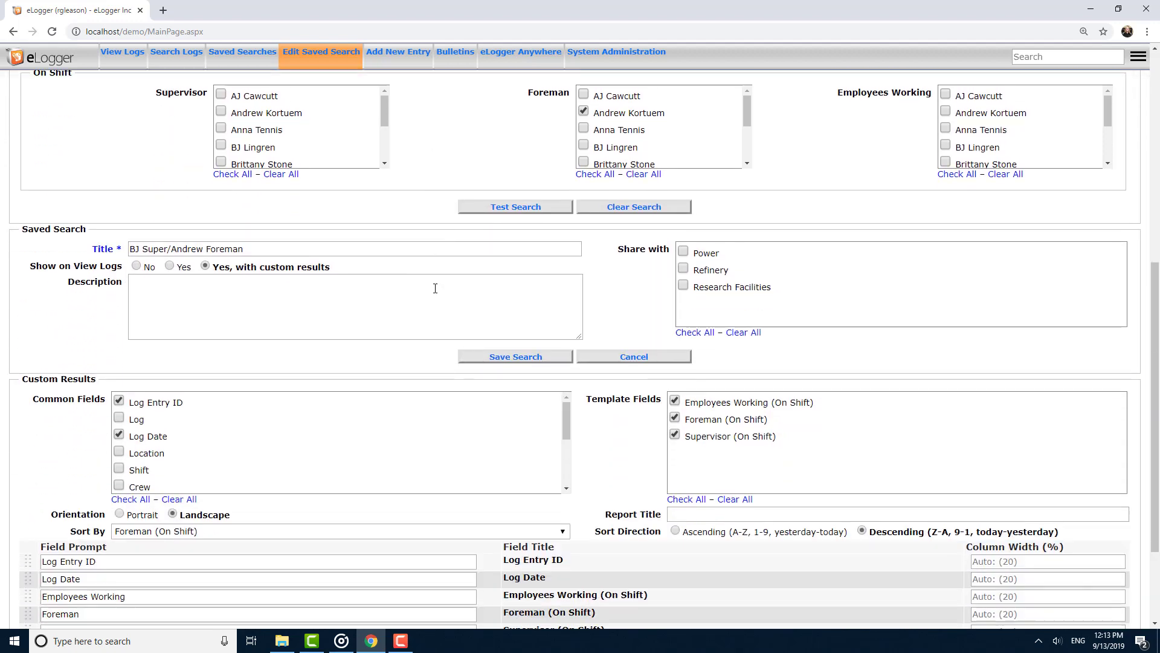
scroll(439, 312, "down", 1)
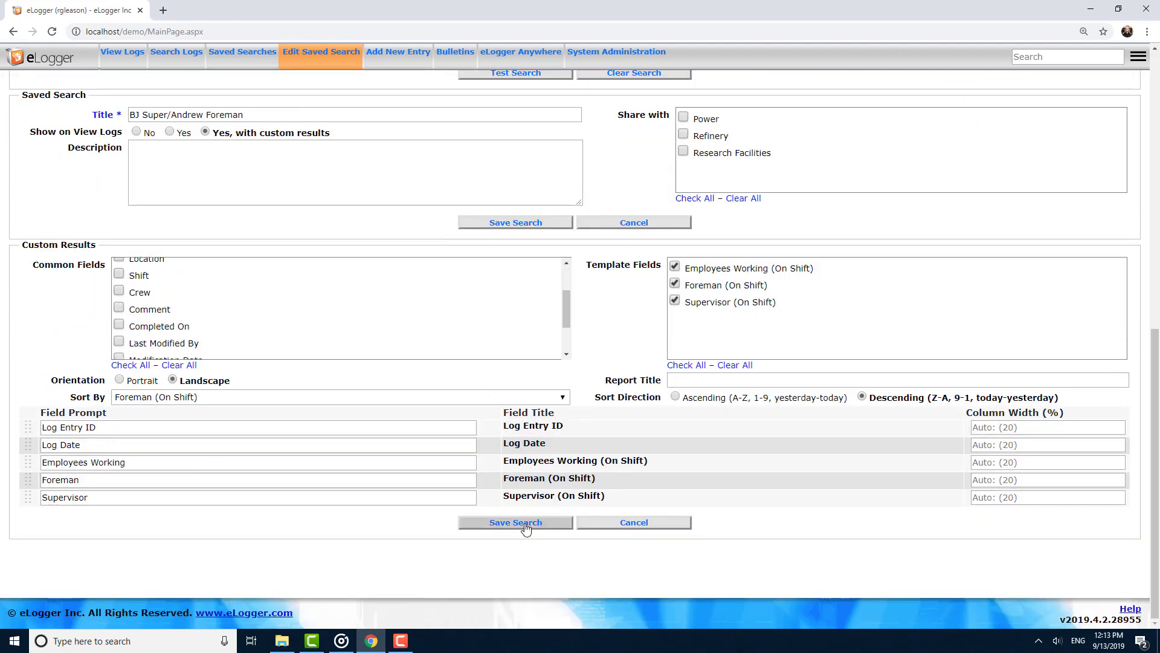
left_click(525, 527)
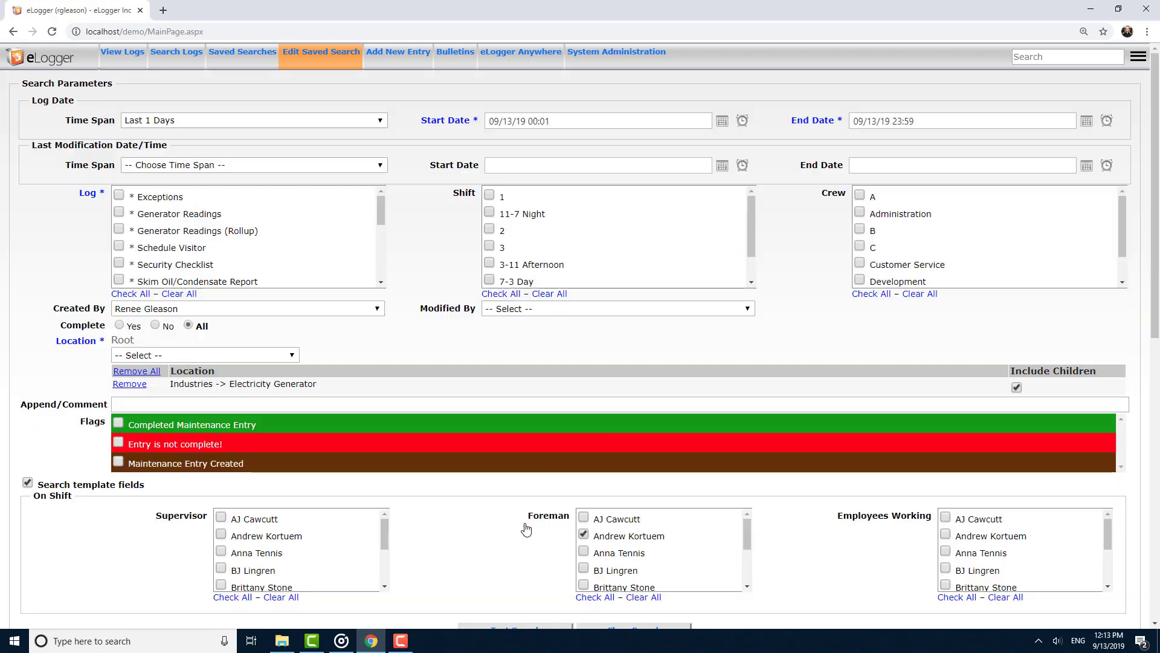
Open the saved search's tab on View Logs to review its custom results table.
scroll(424, 494, "down", 1)
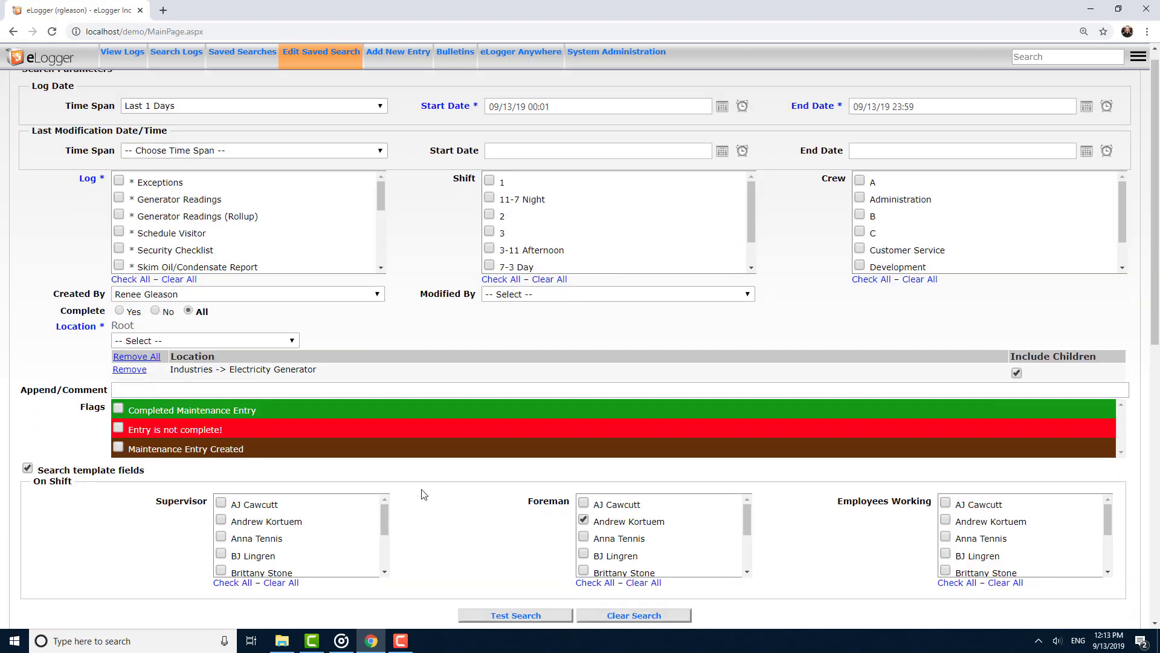
left_click(133, 58)
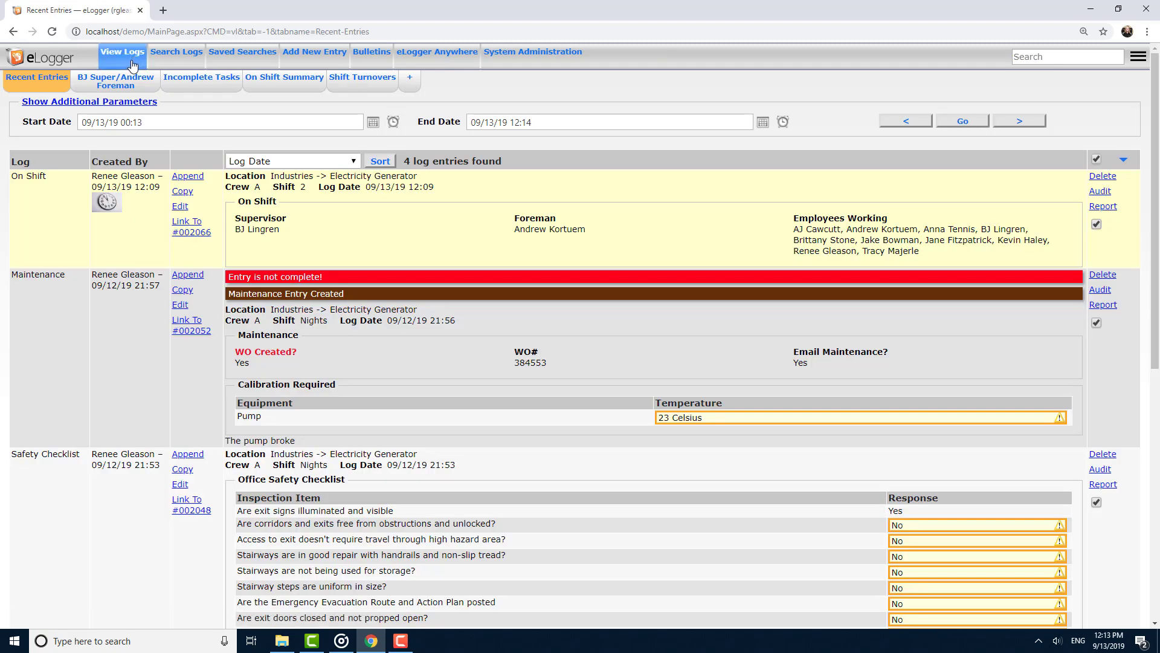
left_click(125, 84)
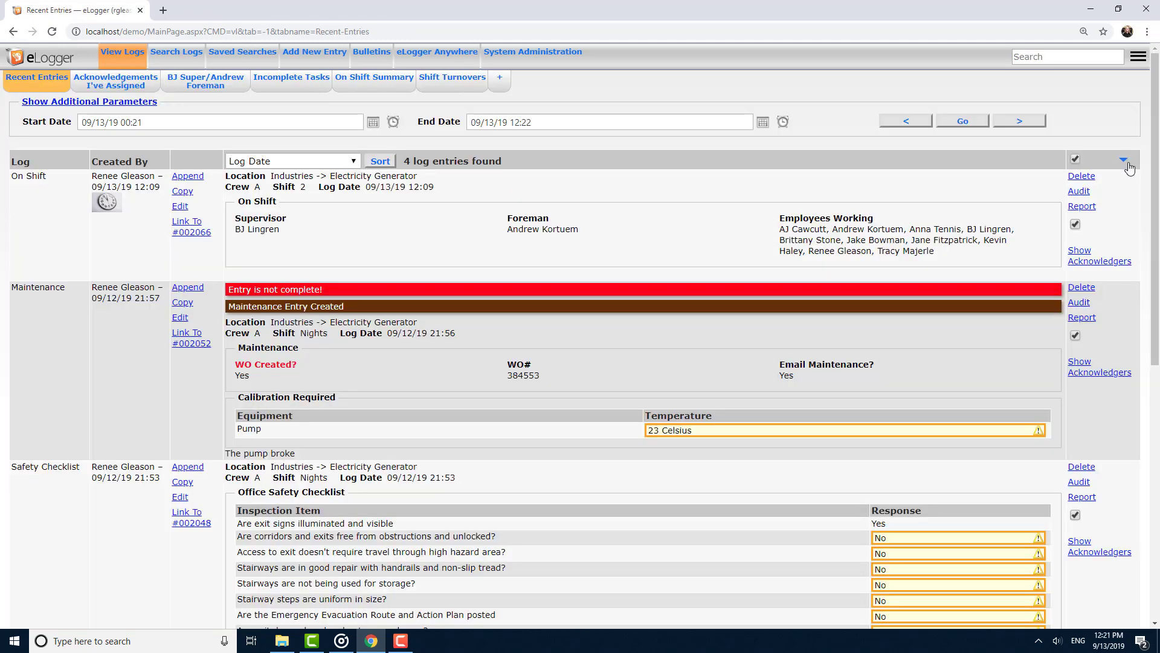
Assign acknowledgers by user to the recent entries, selecting two users and marking yourself as acknowledged.
left_click(1123, 161)
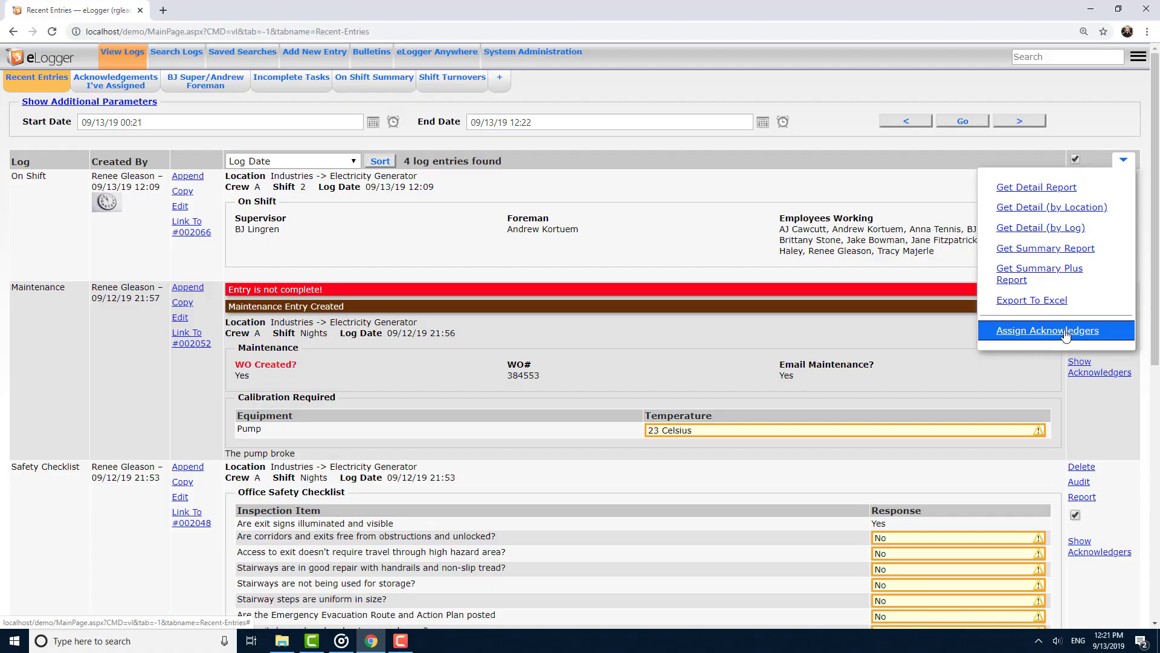
left_click(1063, 330)
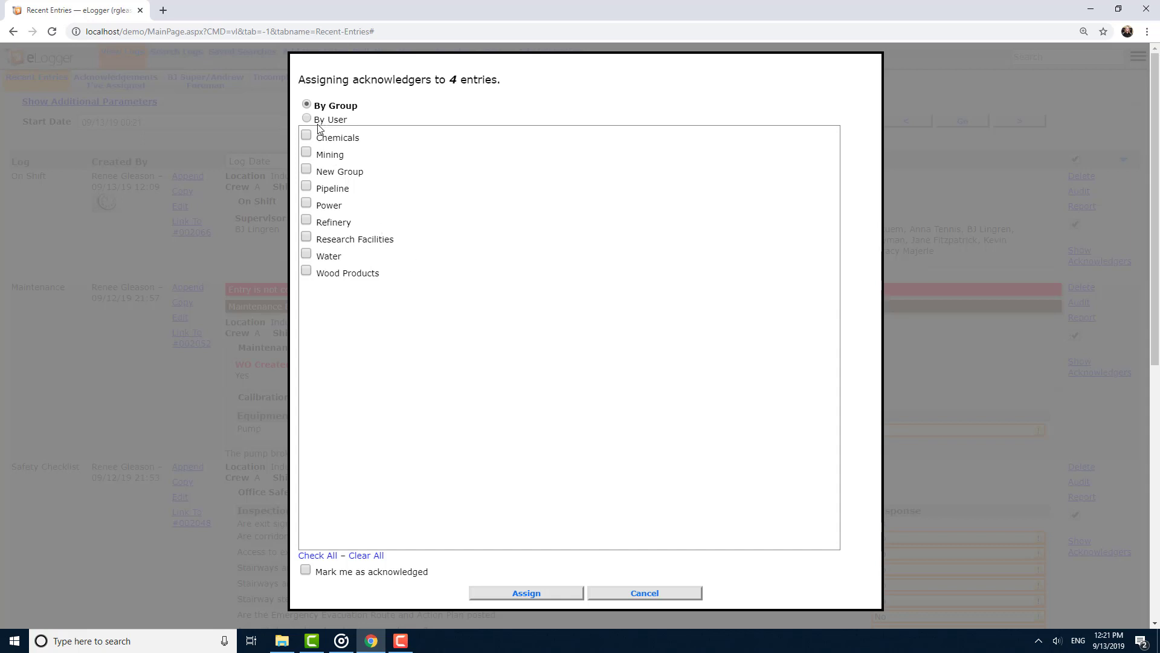
left_click(307, 135)
left_click(307, 118)
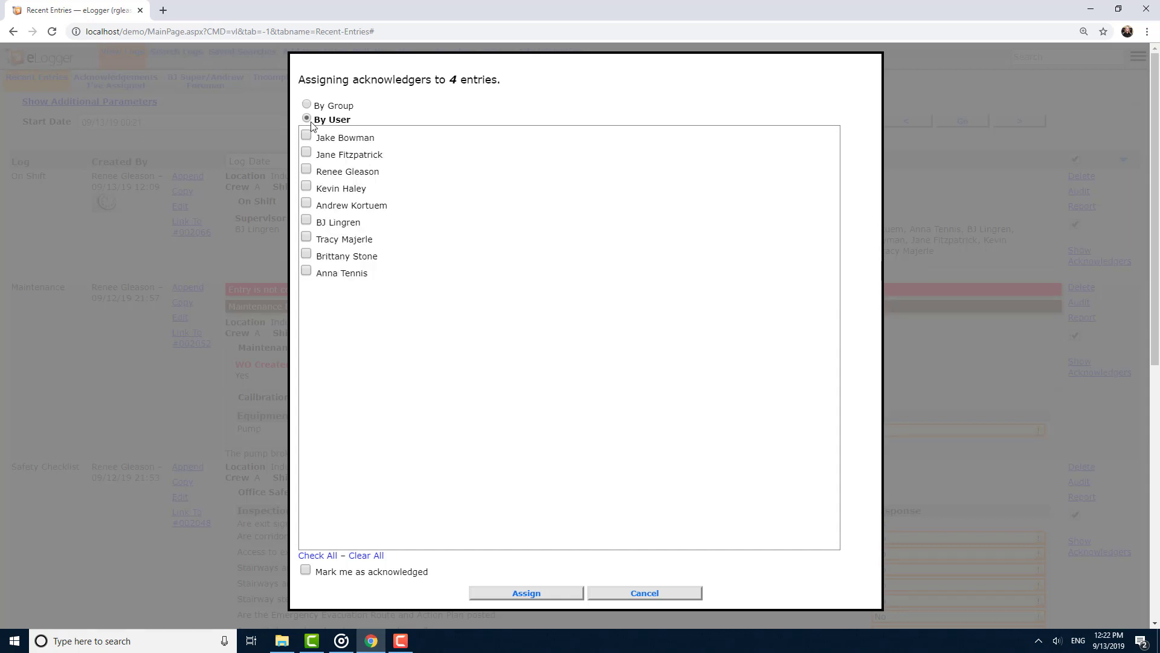
left_click(306, 187)
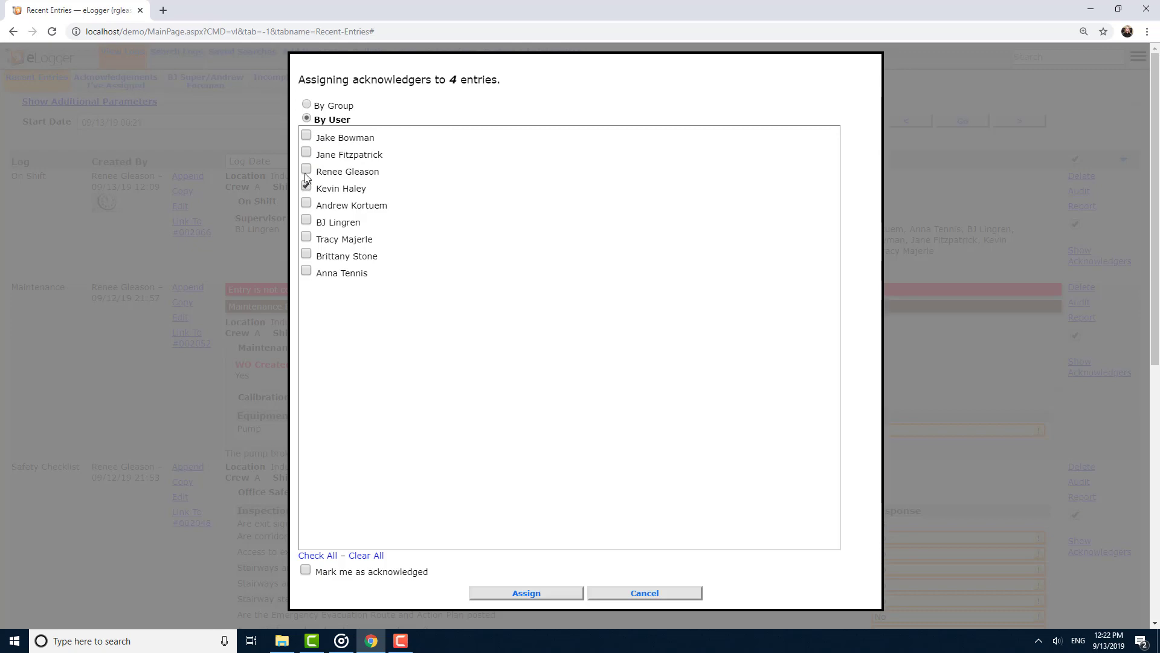
left_click(306, 170)
left_click(307, 570)
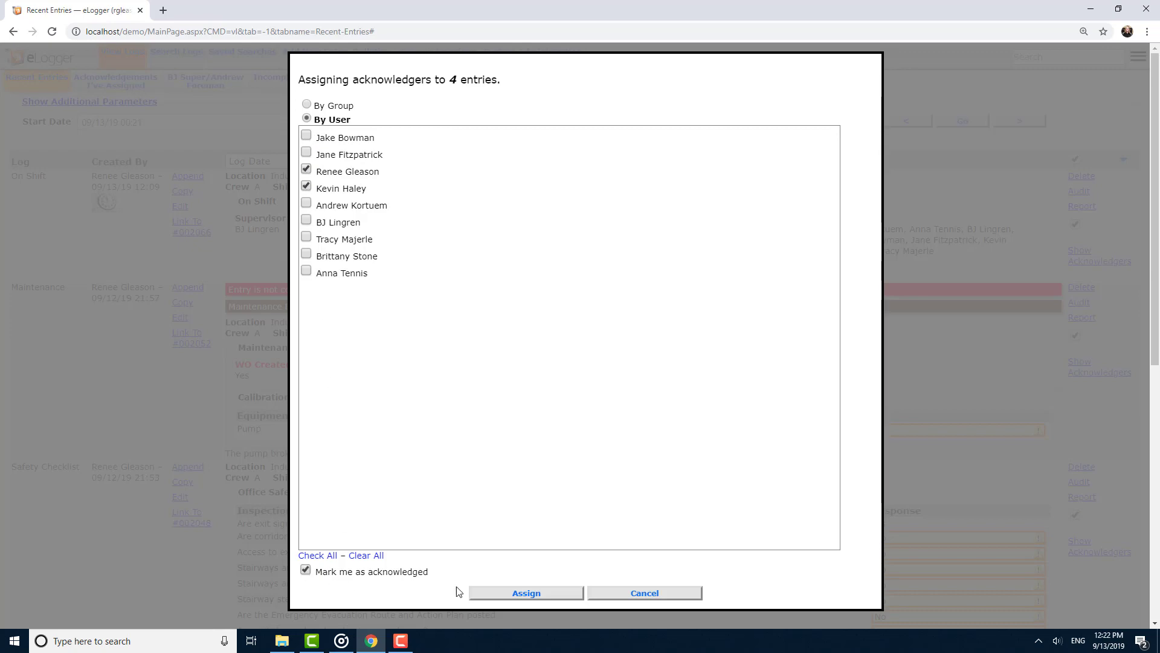
left_click(518, 592)
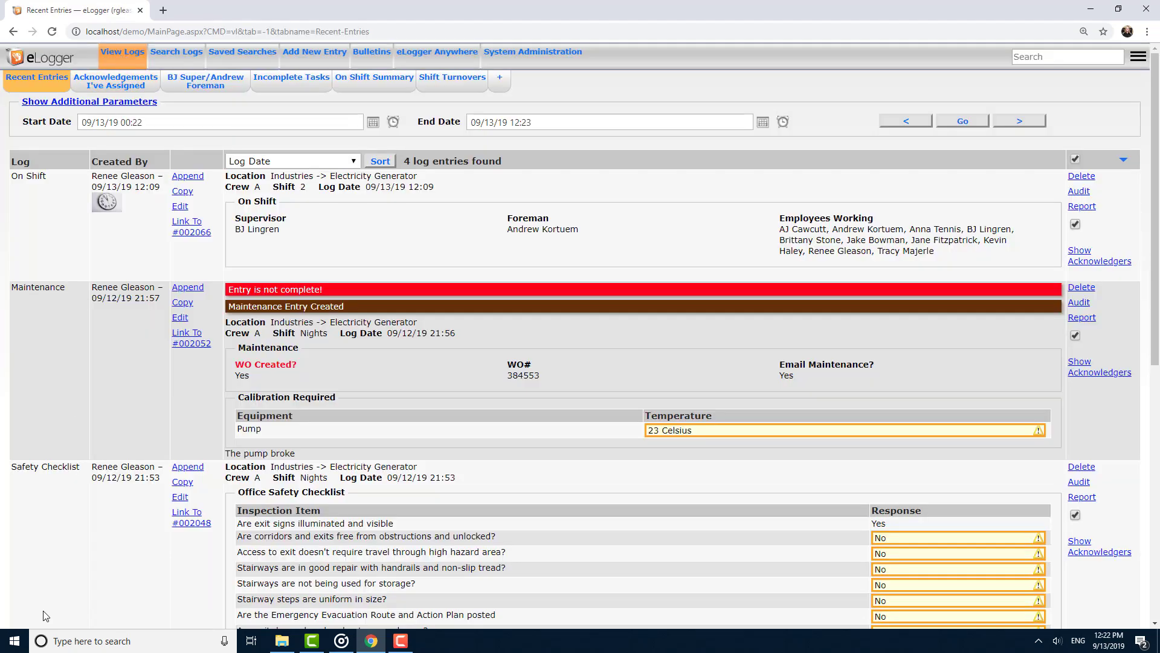
Show the acknowledgers of the On Shift entry.
key("F10")
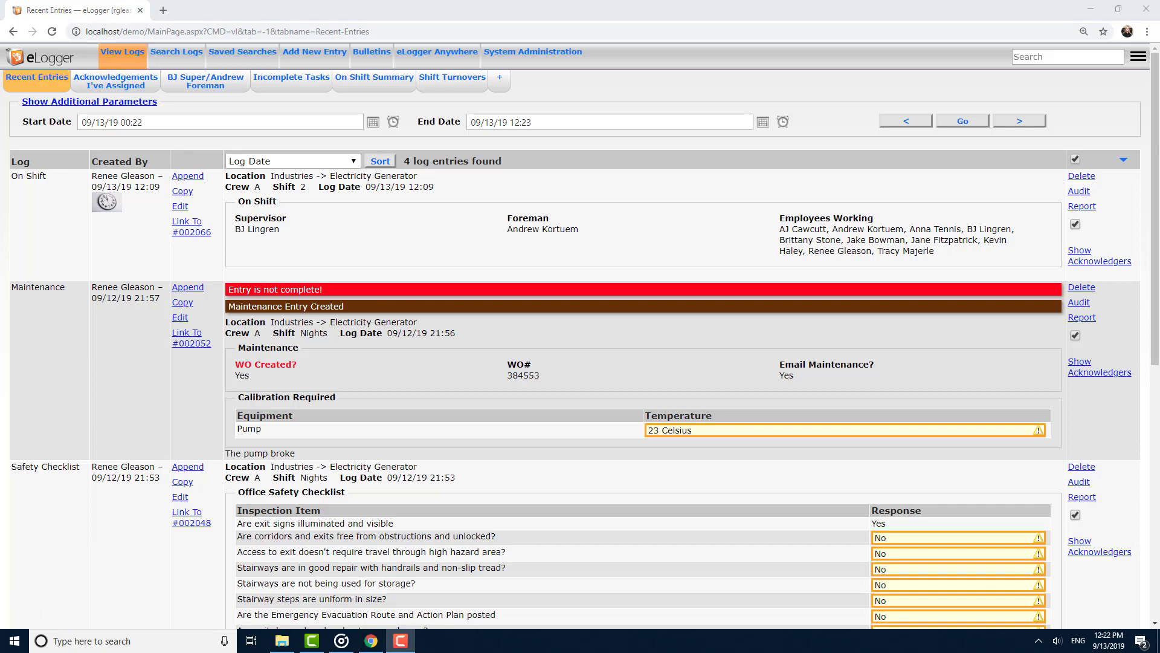
left_click(1081, 255)
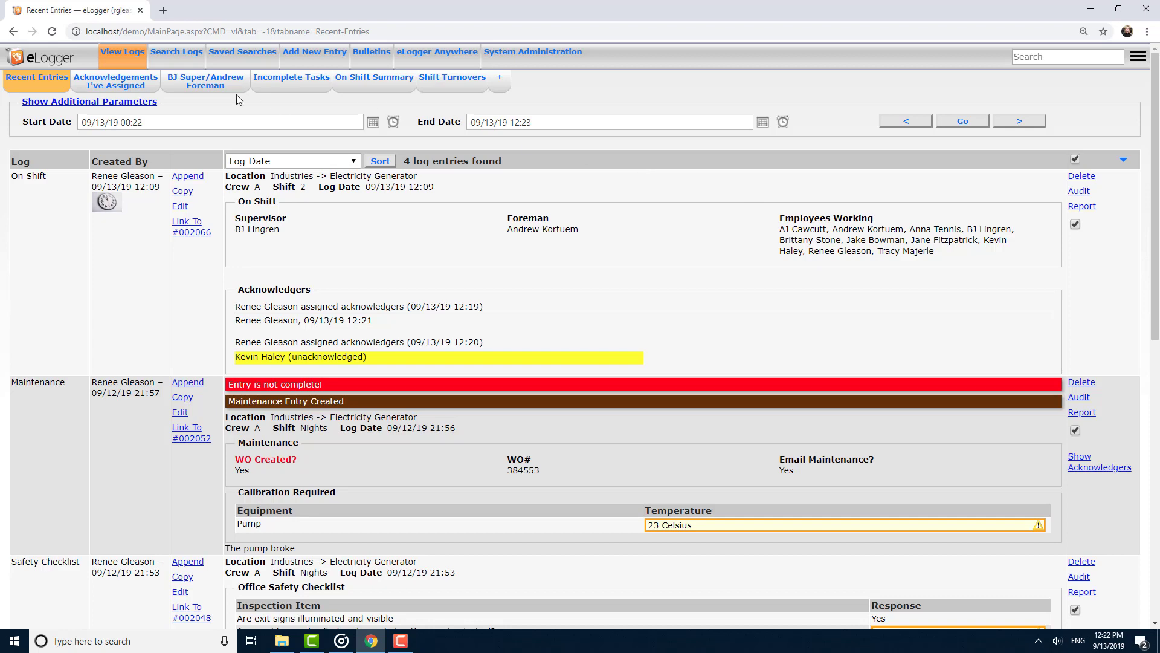
Open the acknowledgements you've assigned to review their pending acknowledgements.
left_click(135, 90)
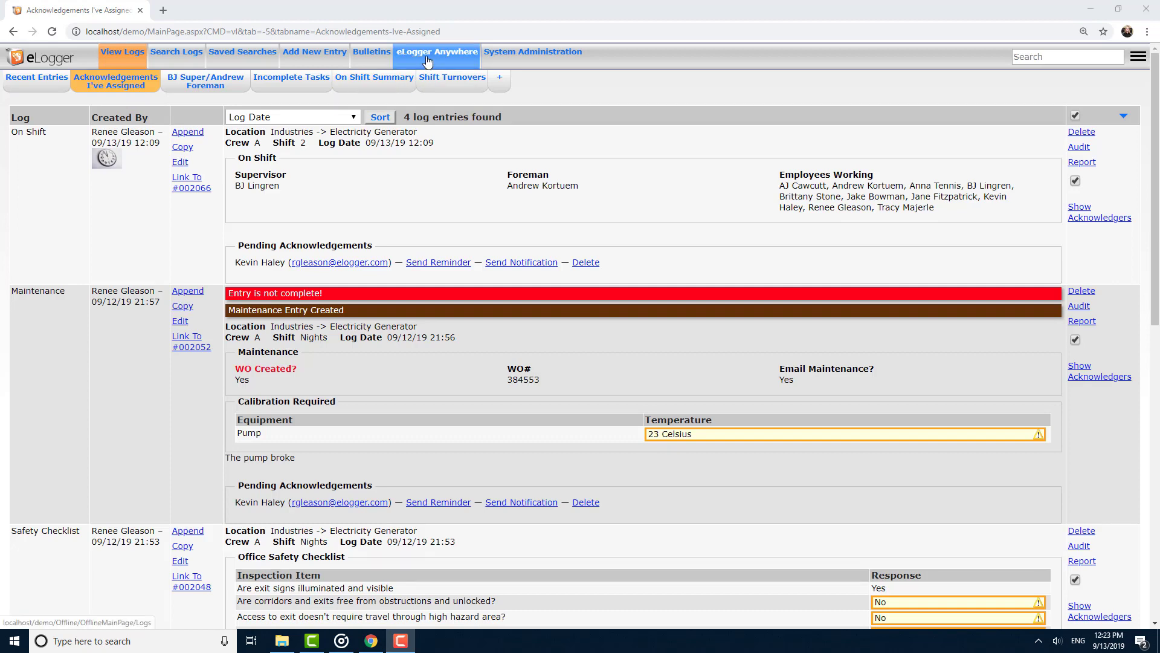
Open eLogger Anywhere and start a new offline Hourly Data Readings entry.
left_click(427, 61)
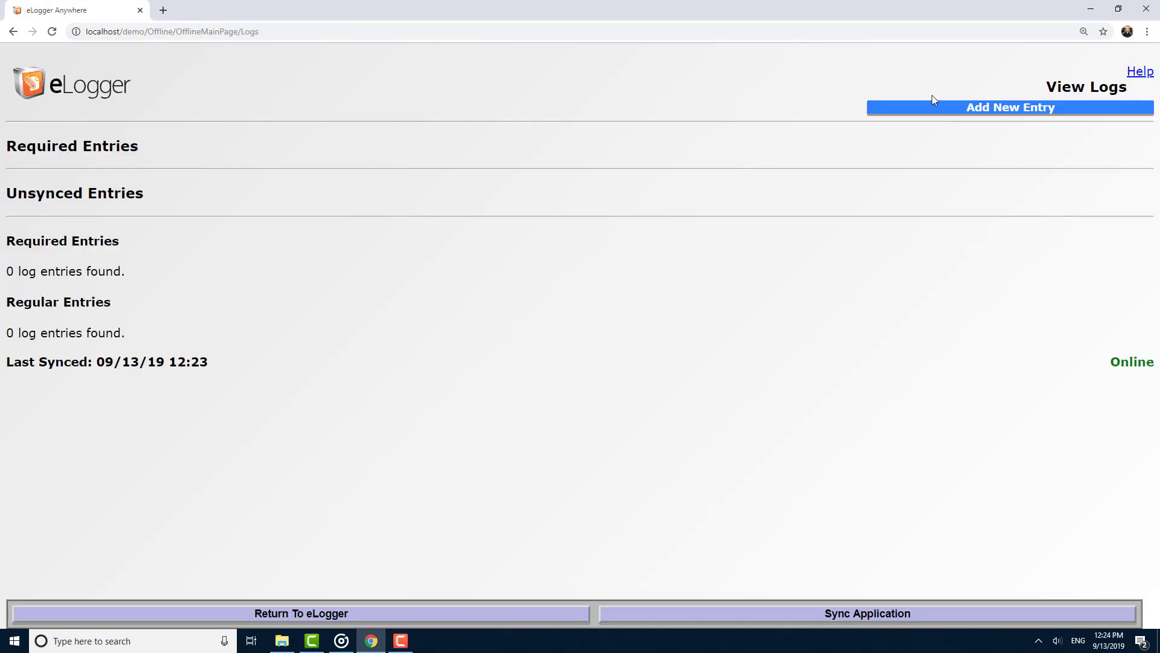
left_click(935, 109)
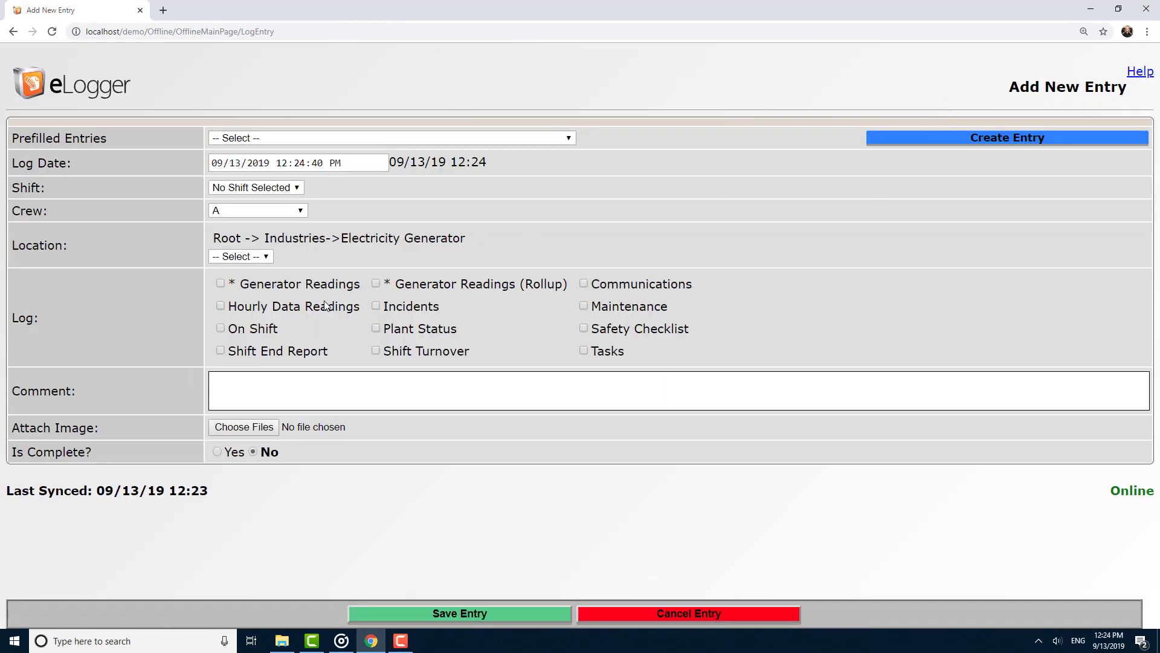
left_click(326, 306)
Enter 12 for MCC1 Amps, MCC2 Amps and MCC1 KW in the readings.
scroll(393, 448, "down", 1)
left_click(300, 446)
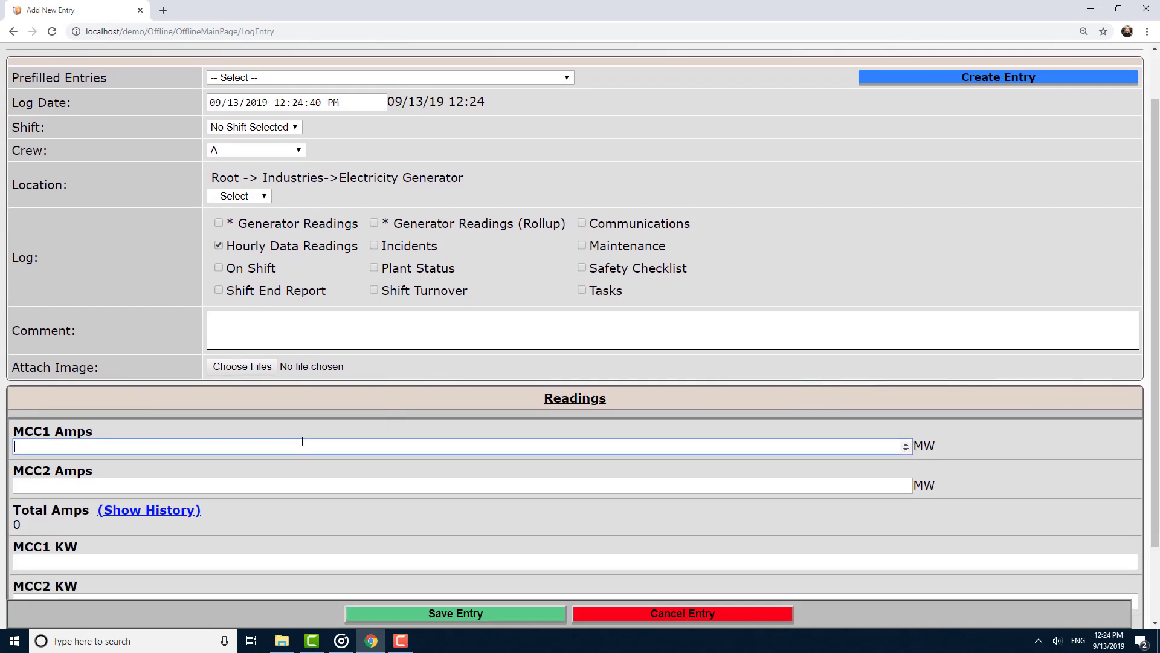
type("12")
left_click(274, 485)
type("12")
left_click(98, 560)
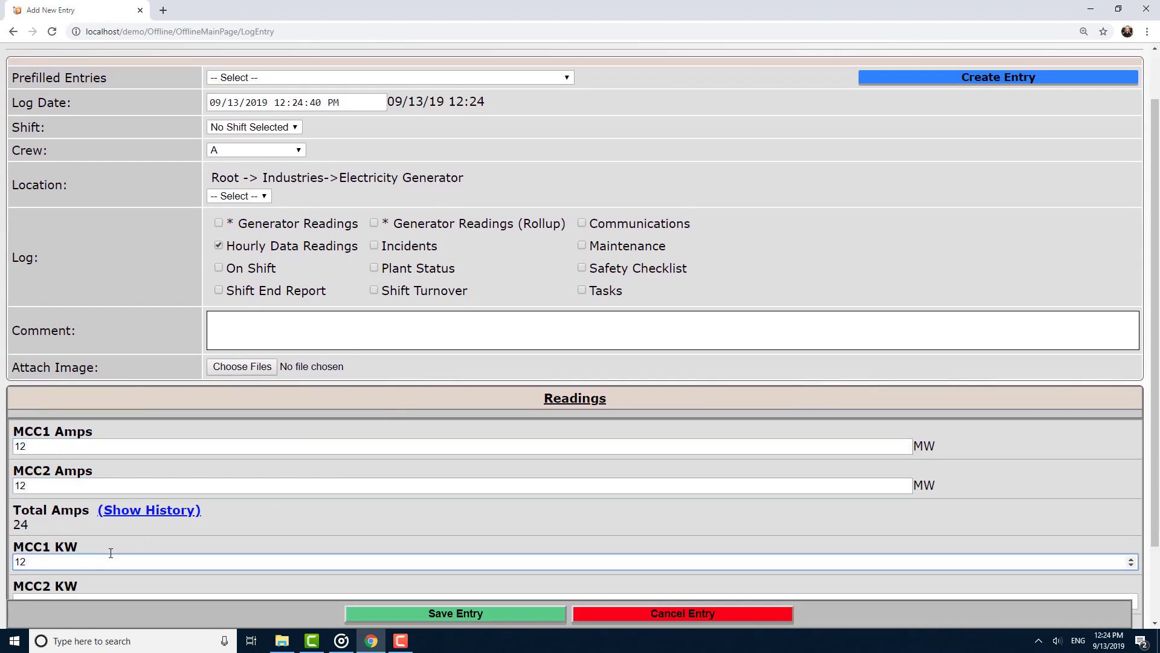
Set the entry's shift to 1, enter 12 for MCC2 KW, and save the Hourly Data Readings entry.
scroll(110, 553, "down", 1)
left_click(254, 66)
left_click(220, 115)
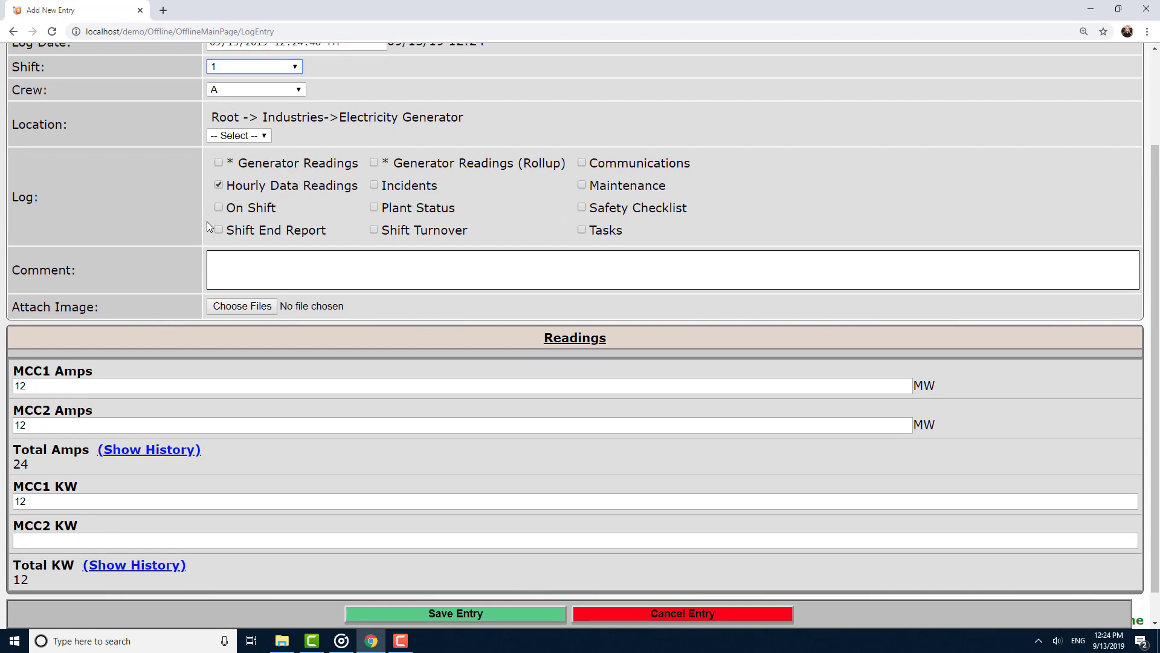
scroll(171, 466, "down", 1)
left_click(181, 507)
type("12")
left_click(461, 613)
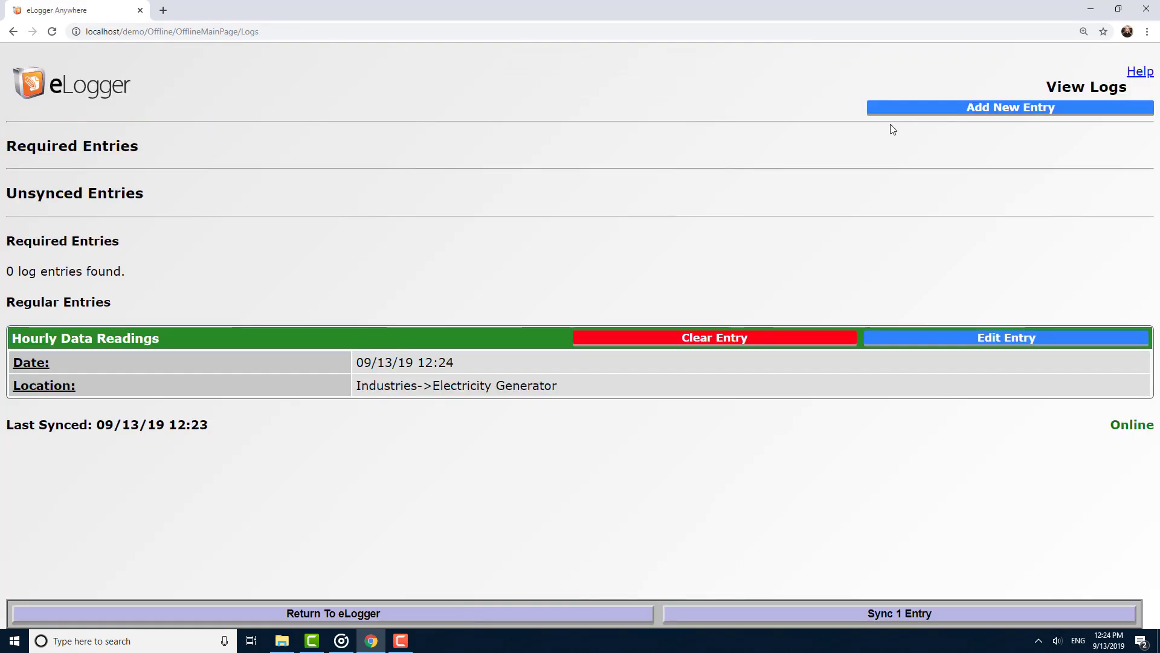
Add and save a Communications entry on shift 2 with the comment "This is a test entry".
left_click(900, 111)
left_click(253, 187)
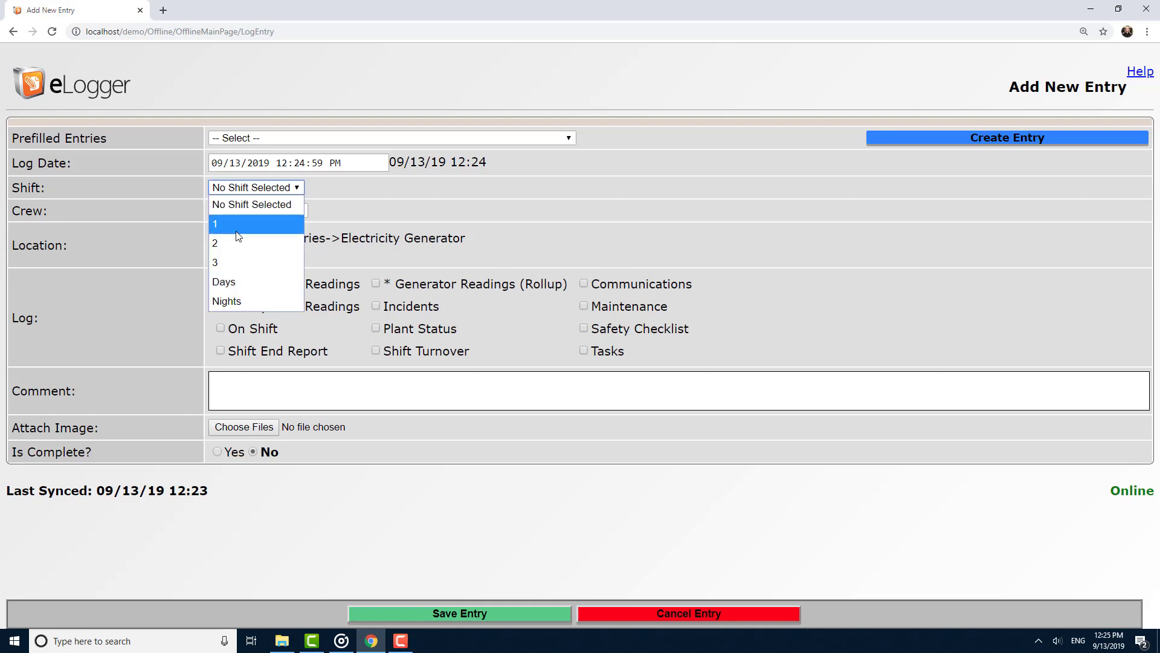
left_click(238, 243)
left_click(412, 387)
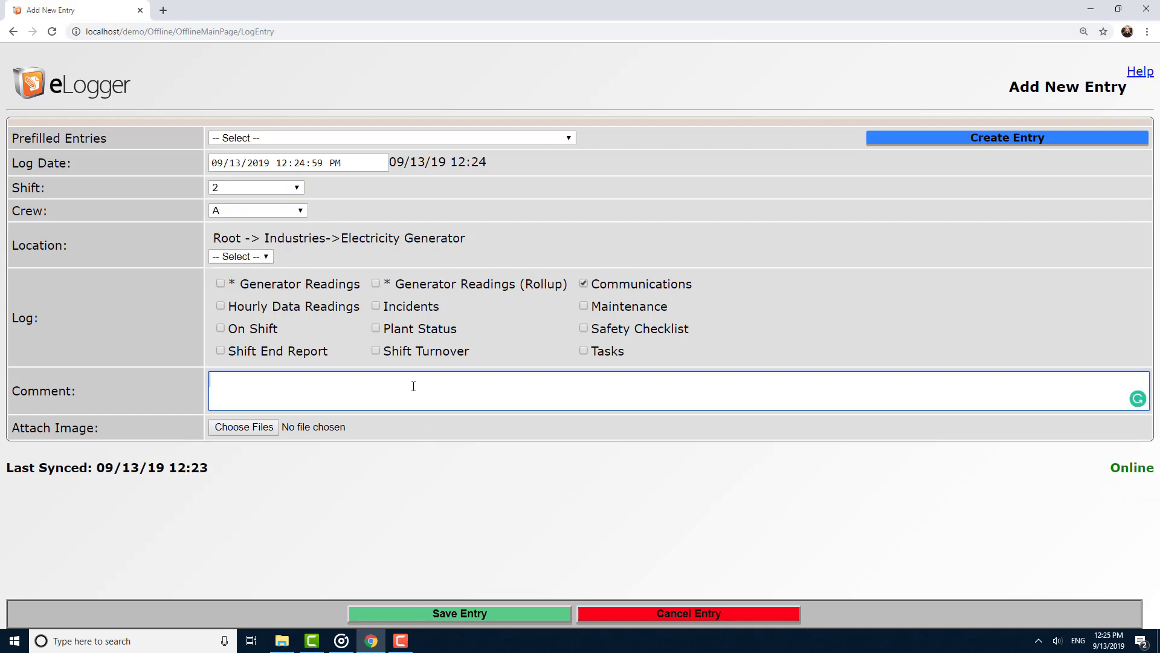
type("This is a test entry")
left_click(419, 613)
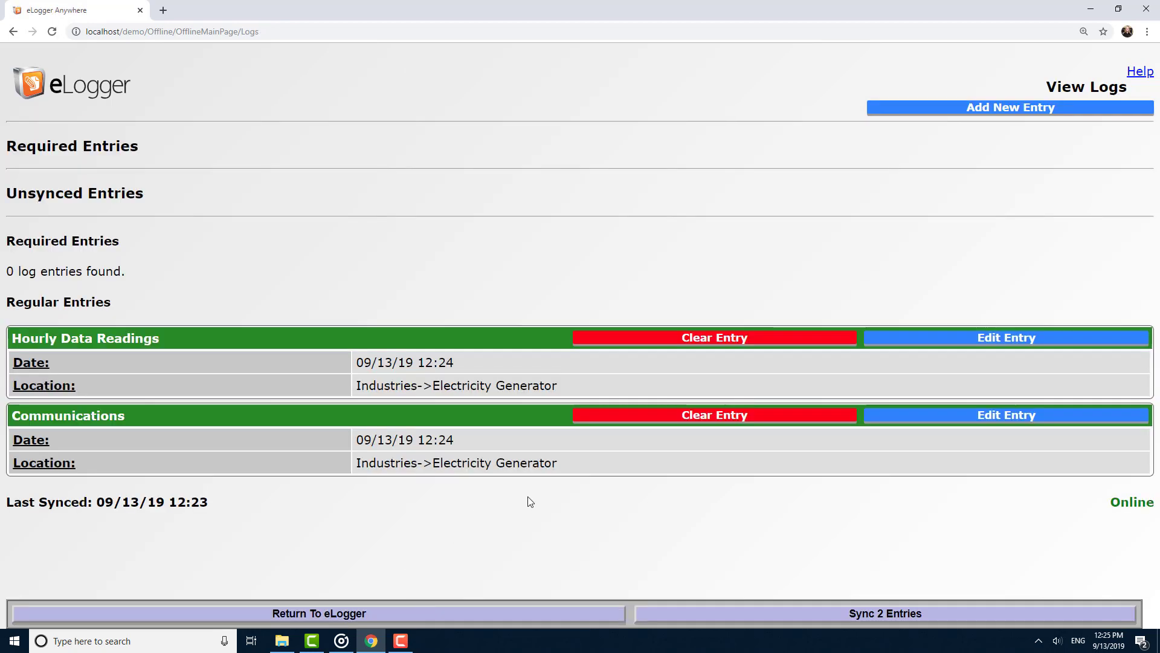
Sync the two offline entries to eLogger.
left_click(721, 613)
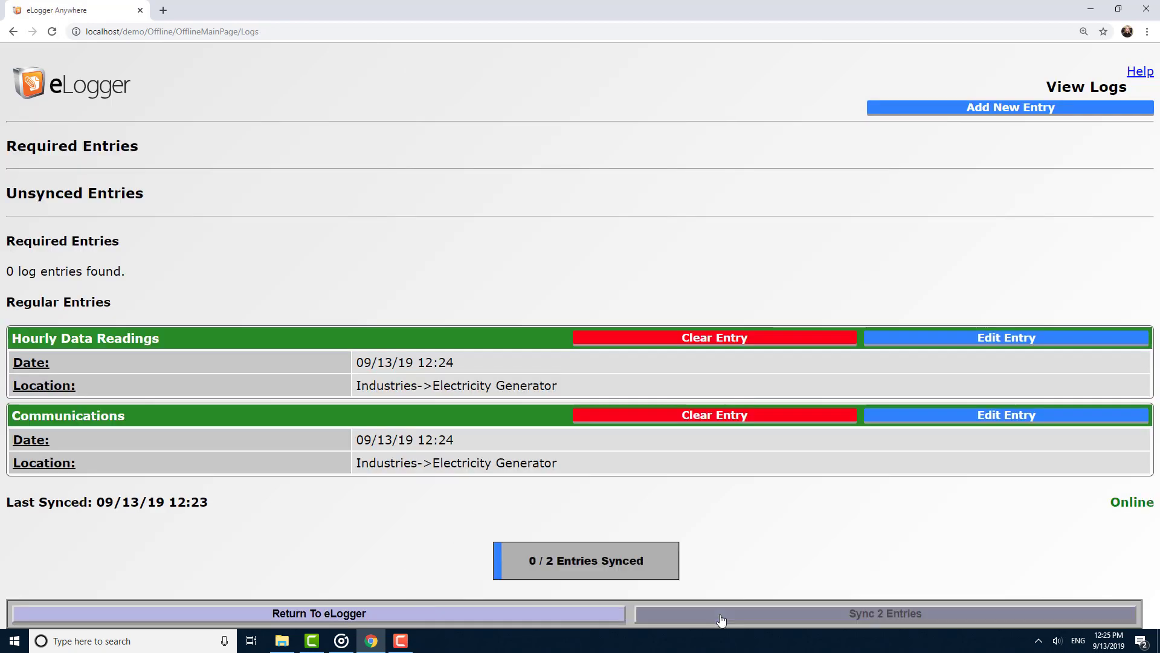